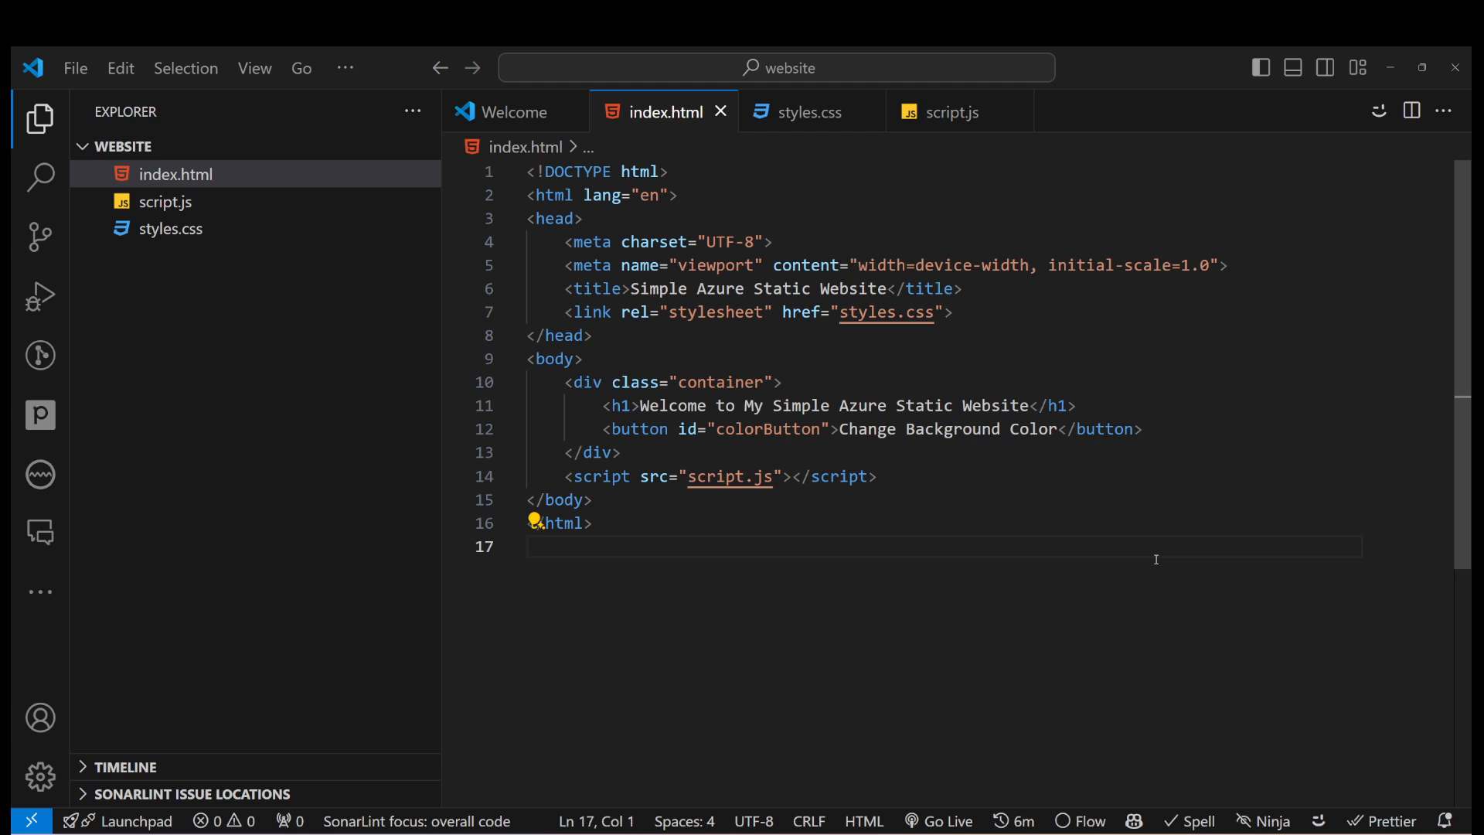
- Open script.js and index.html in the website project to review their code
left_click(206, 207)
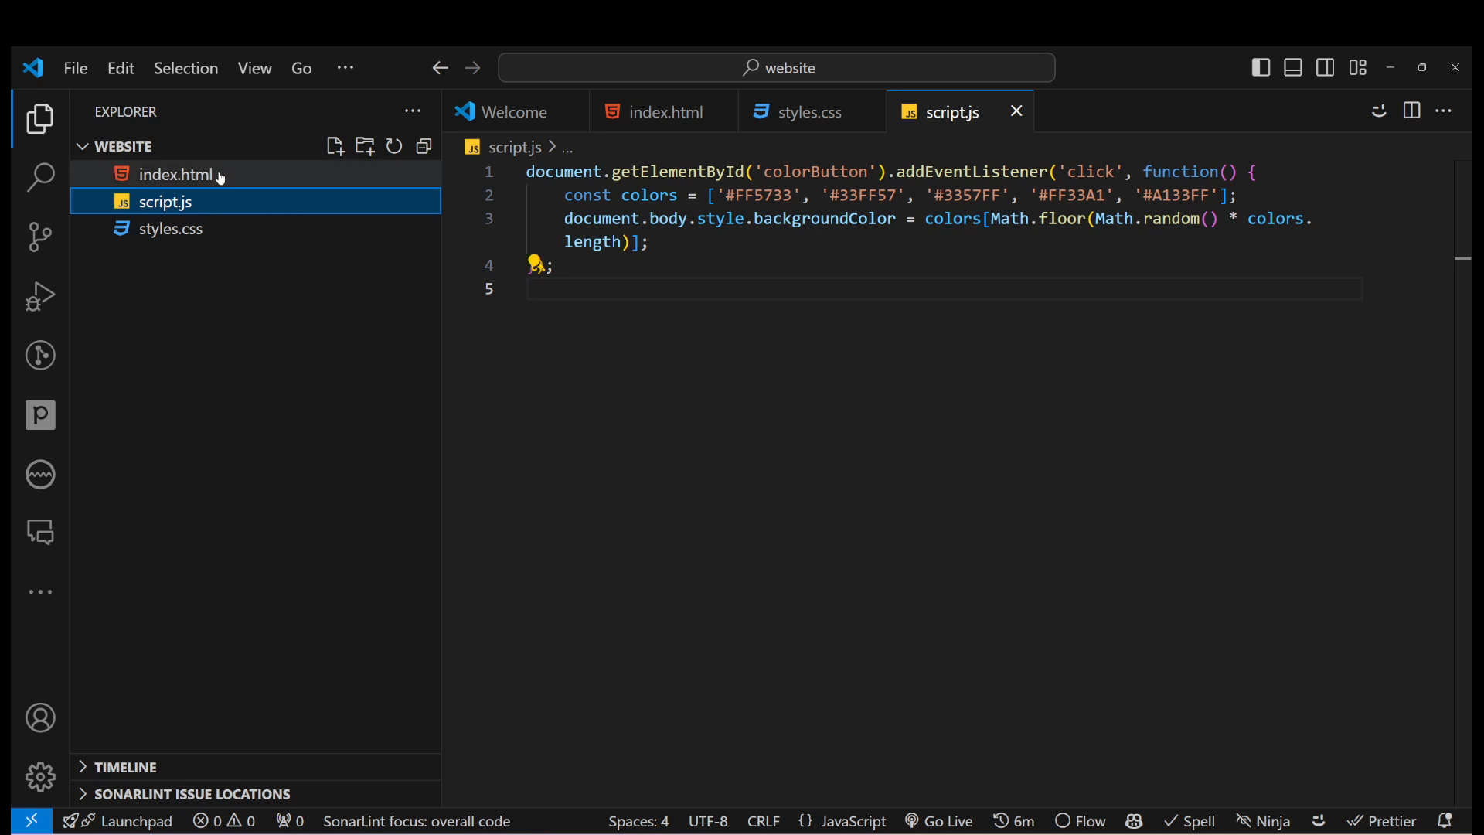
left_click(219, 175)
scroll(1051, 770, "down", 2)
scroll(1098, 777, "up", 2)
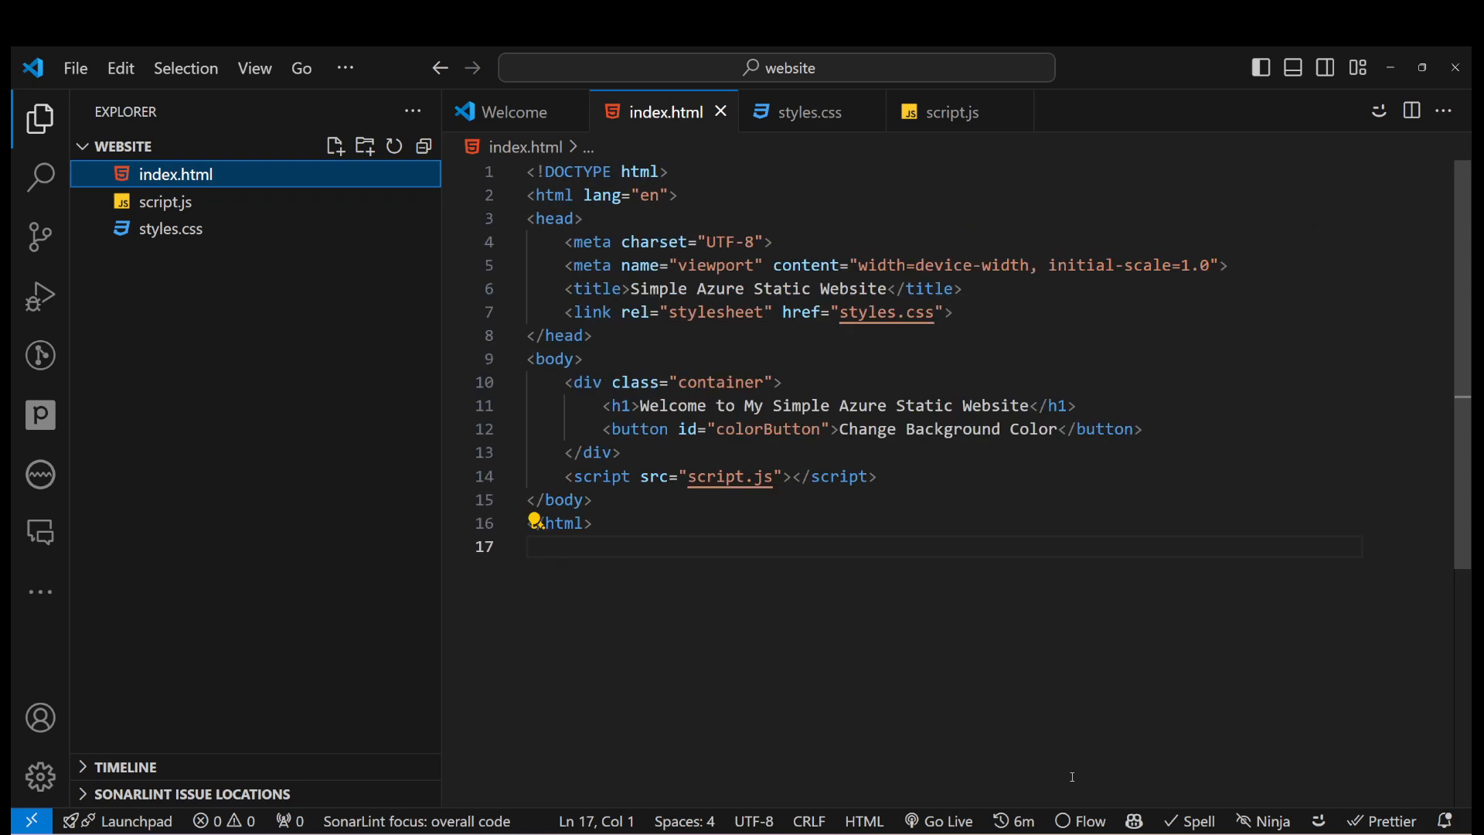
- Launch index.html on the live server and test its Change Background Color button several times
left_click(940, 822)
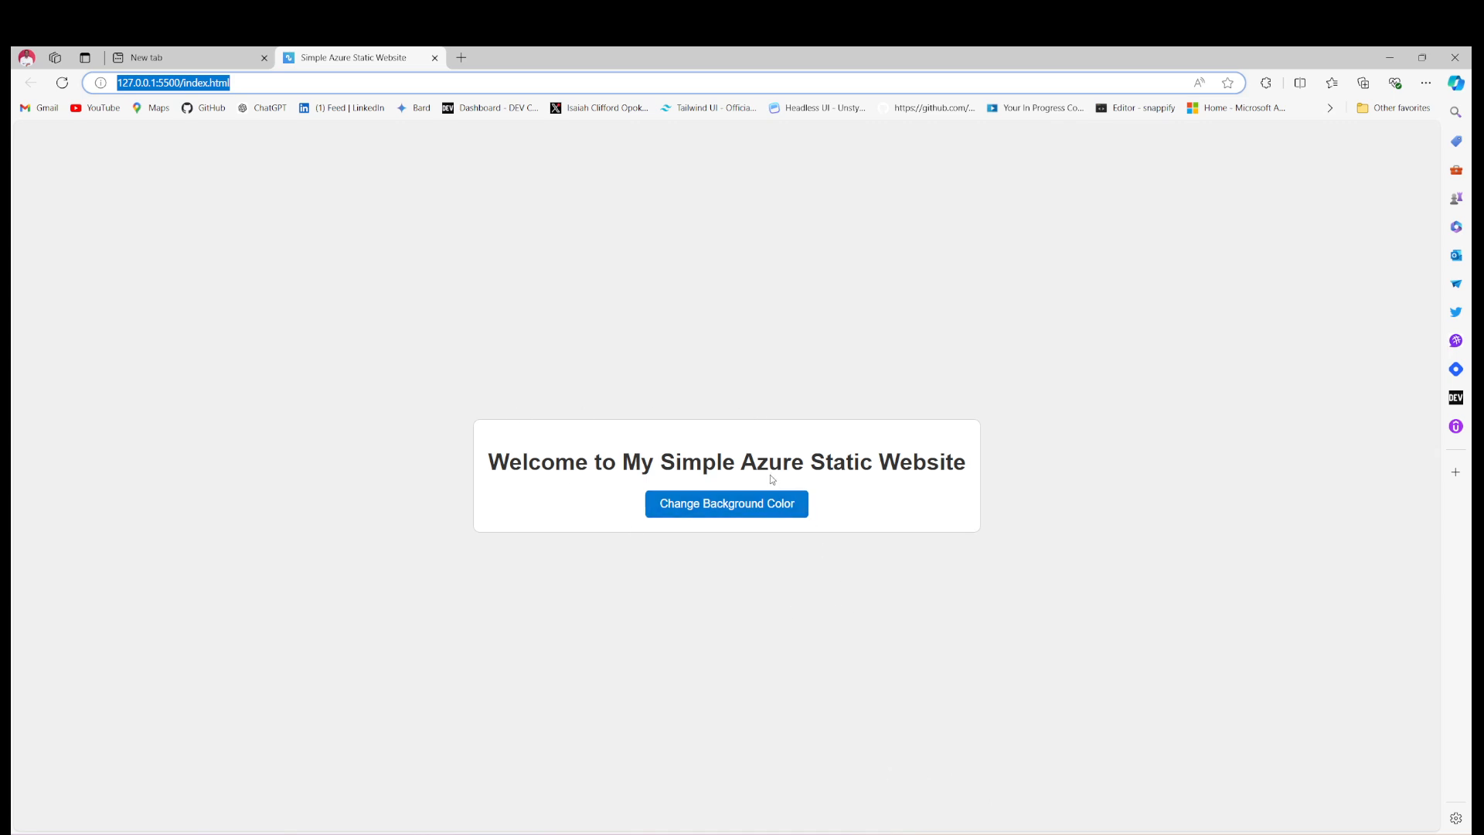
left_click(760, 504)
left_click(763, 505)
left_click(763, 505)
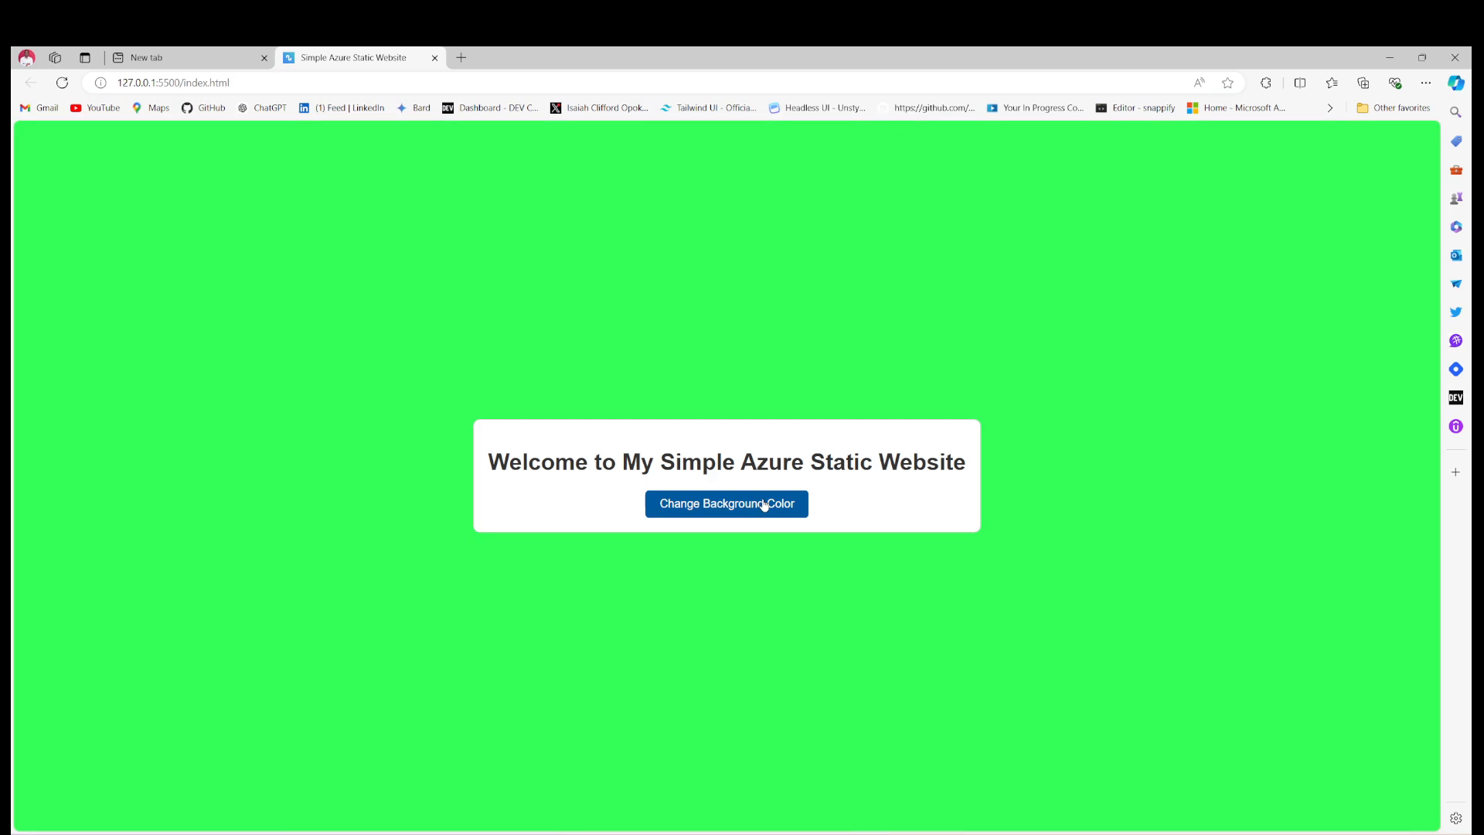
left_click(764, 505)
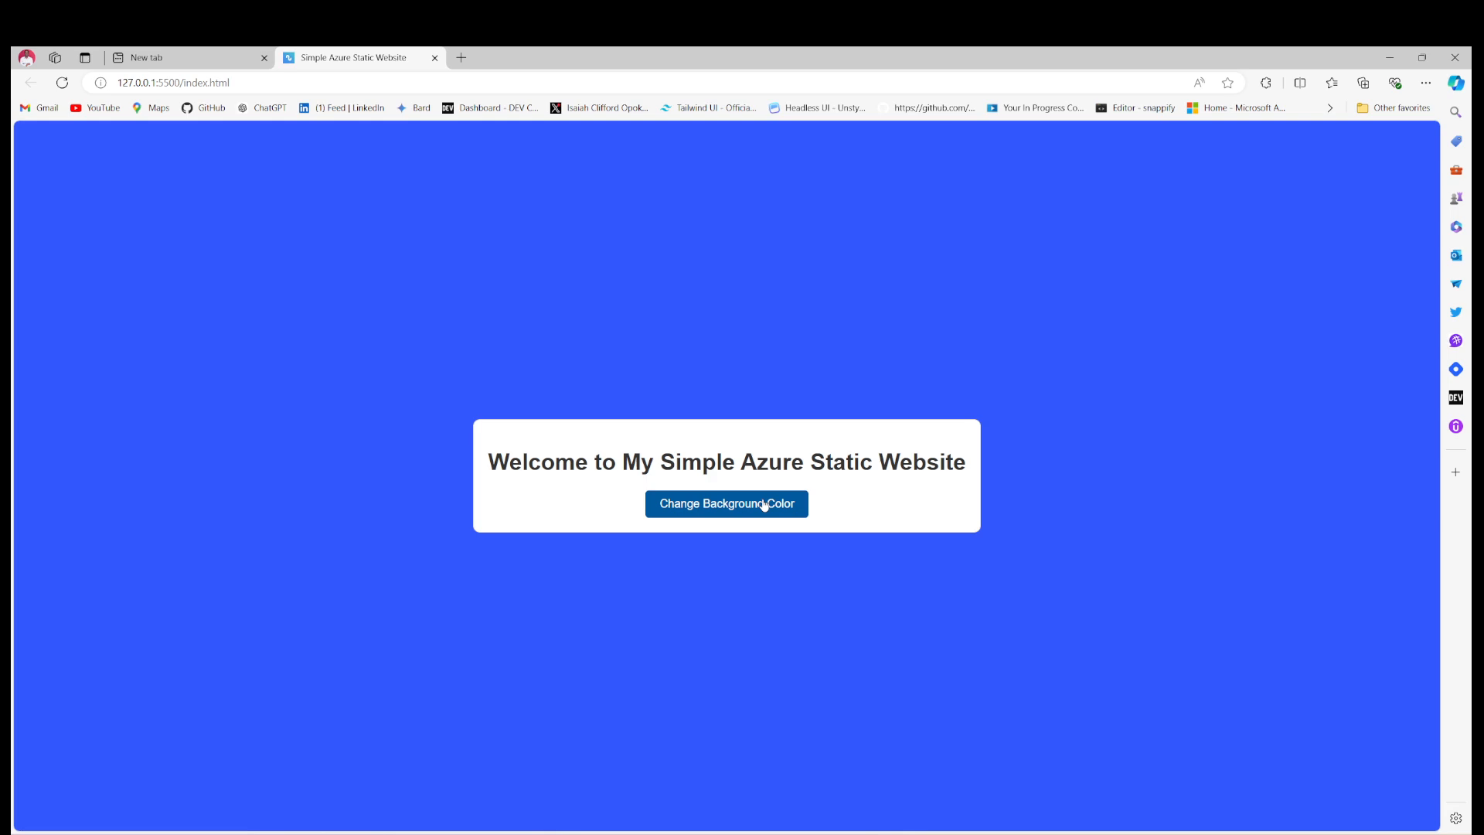
- Search the web for Azure in a new browser tab and sign in to the Microsoft Azure portal with the Windows-connected account
left_click(462, 58)
type("Az")
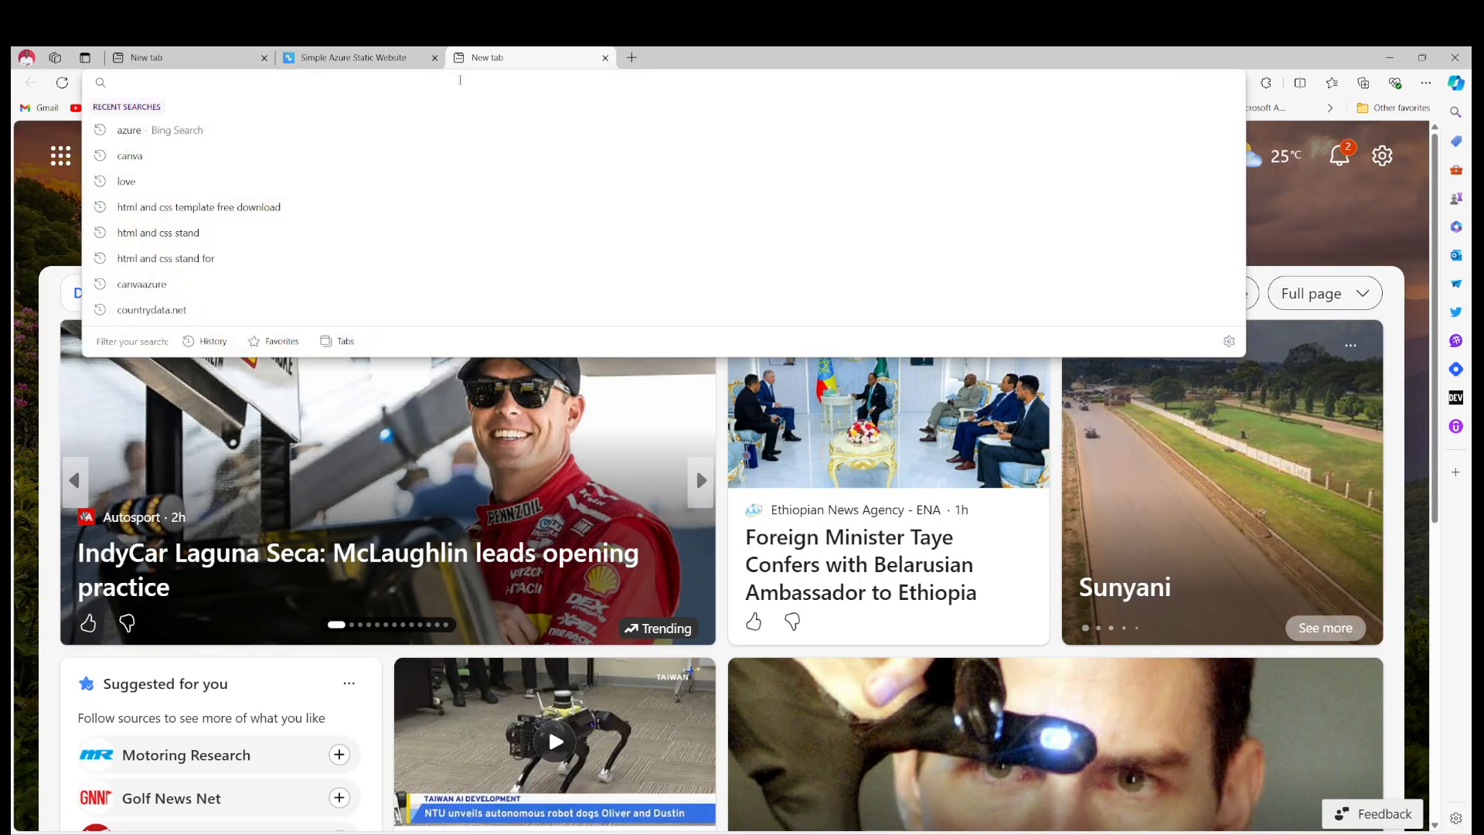
type("ure")
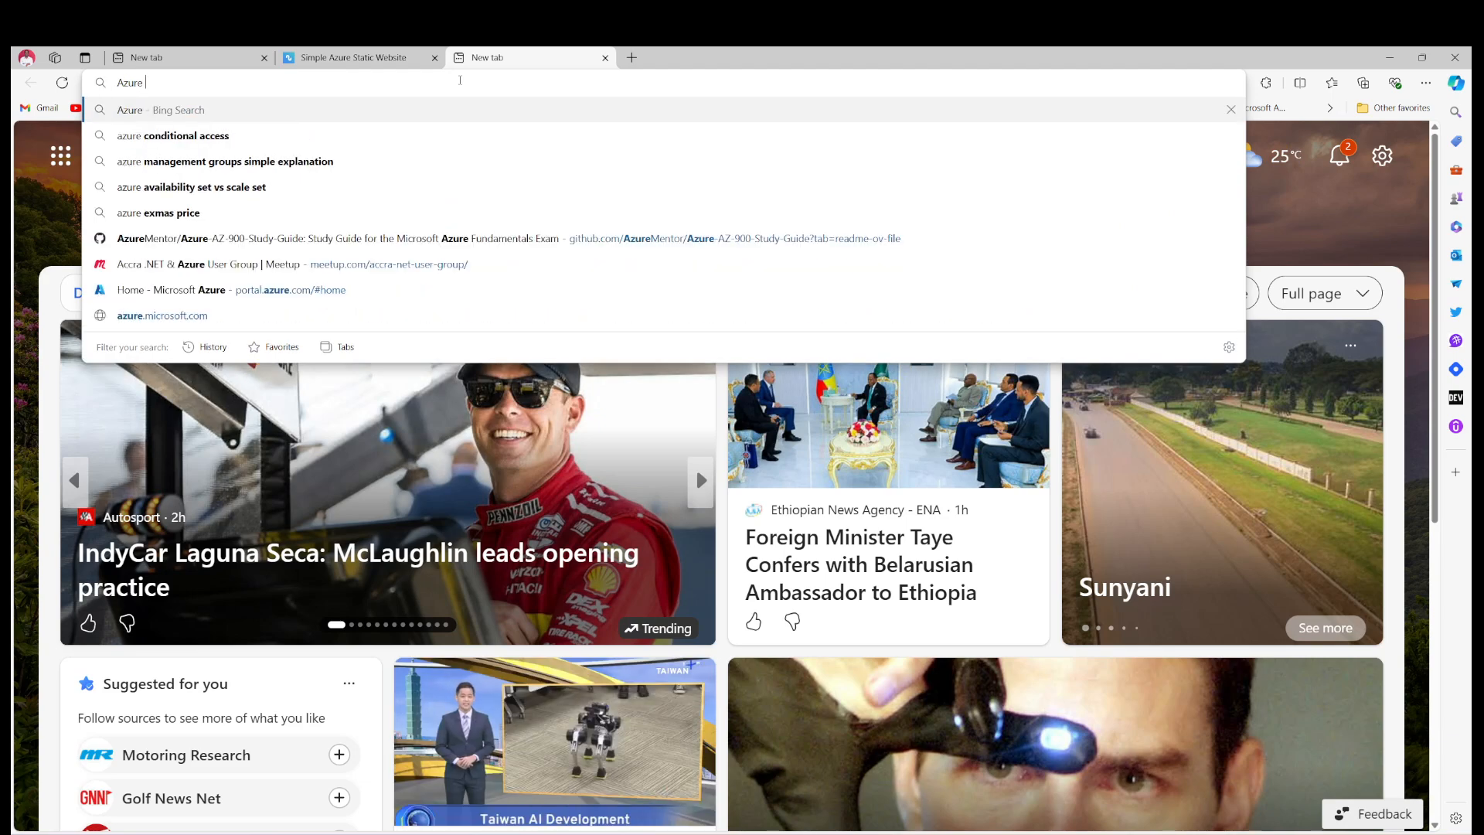
key("Return")
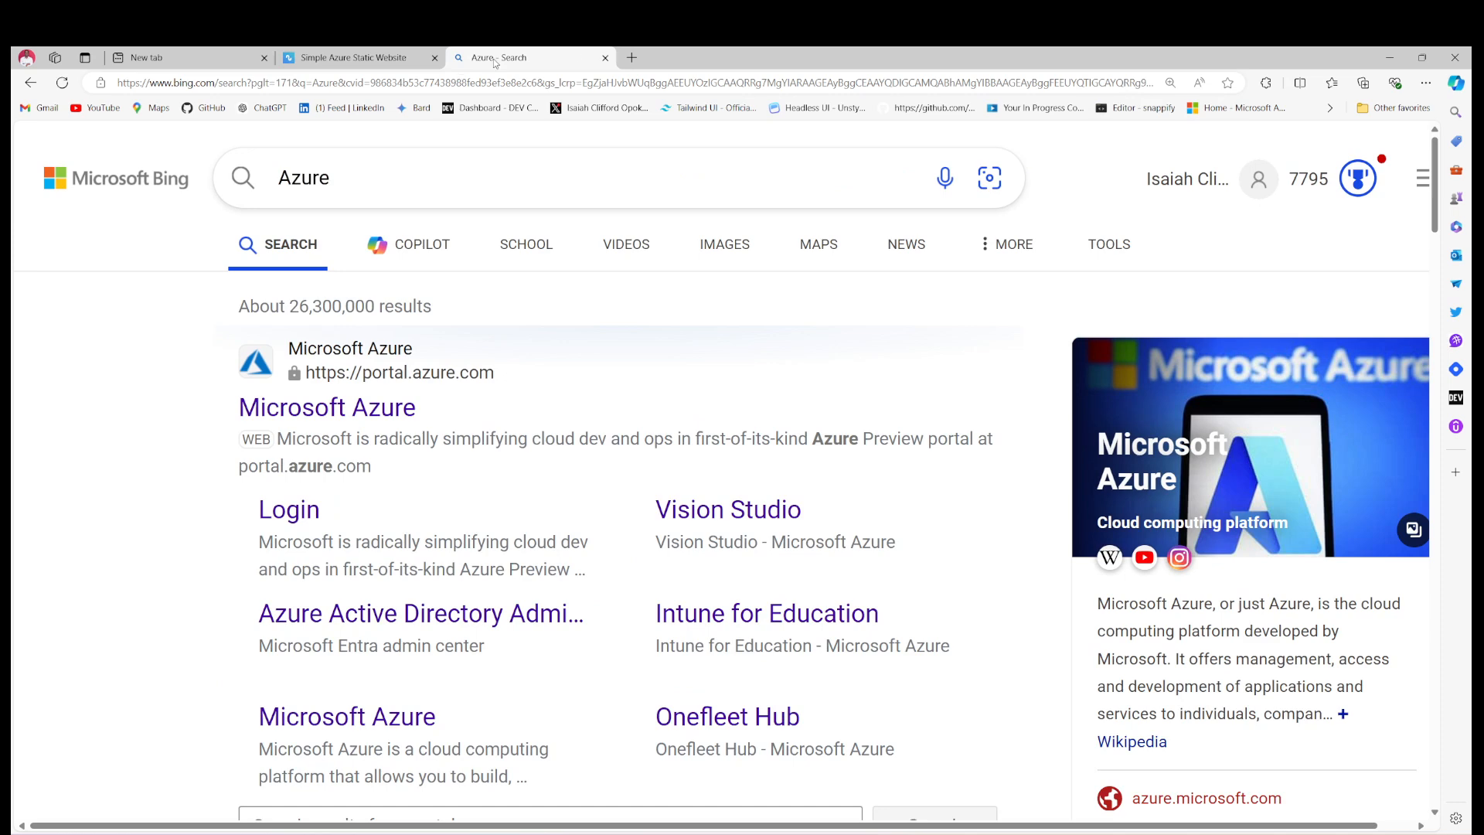
left_click(369, 408)
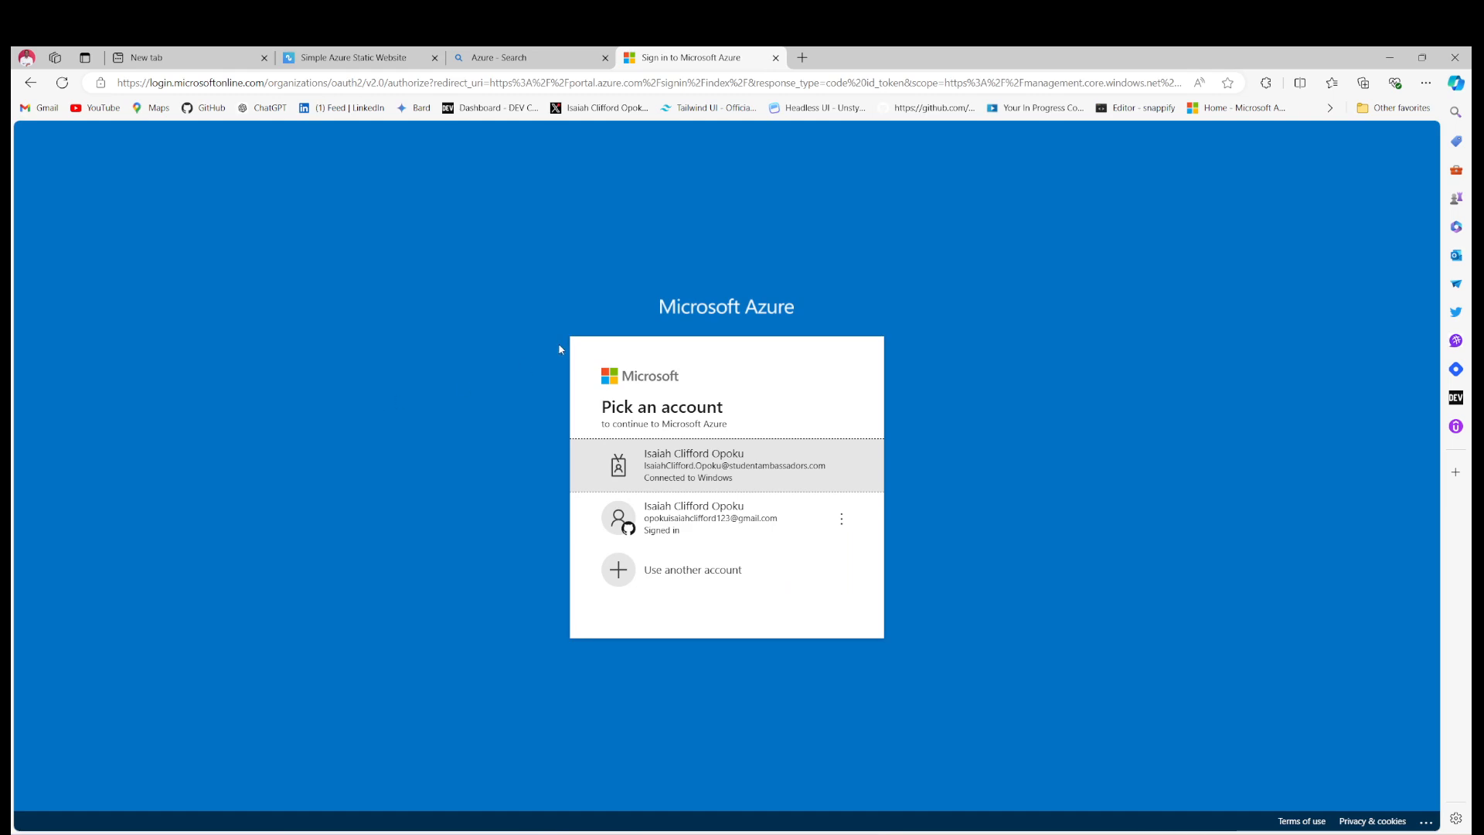
left_click(781, 486)
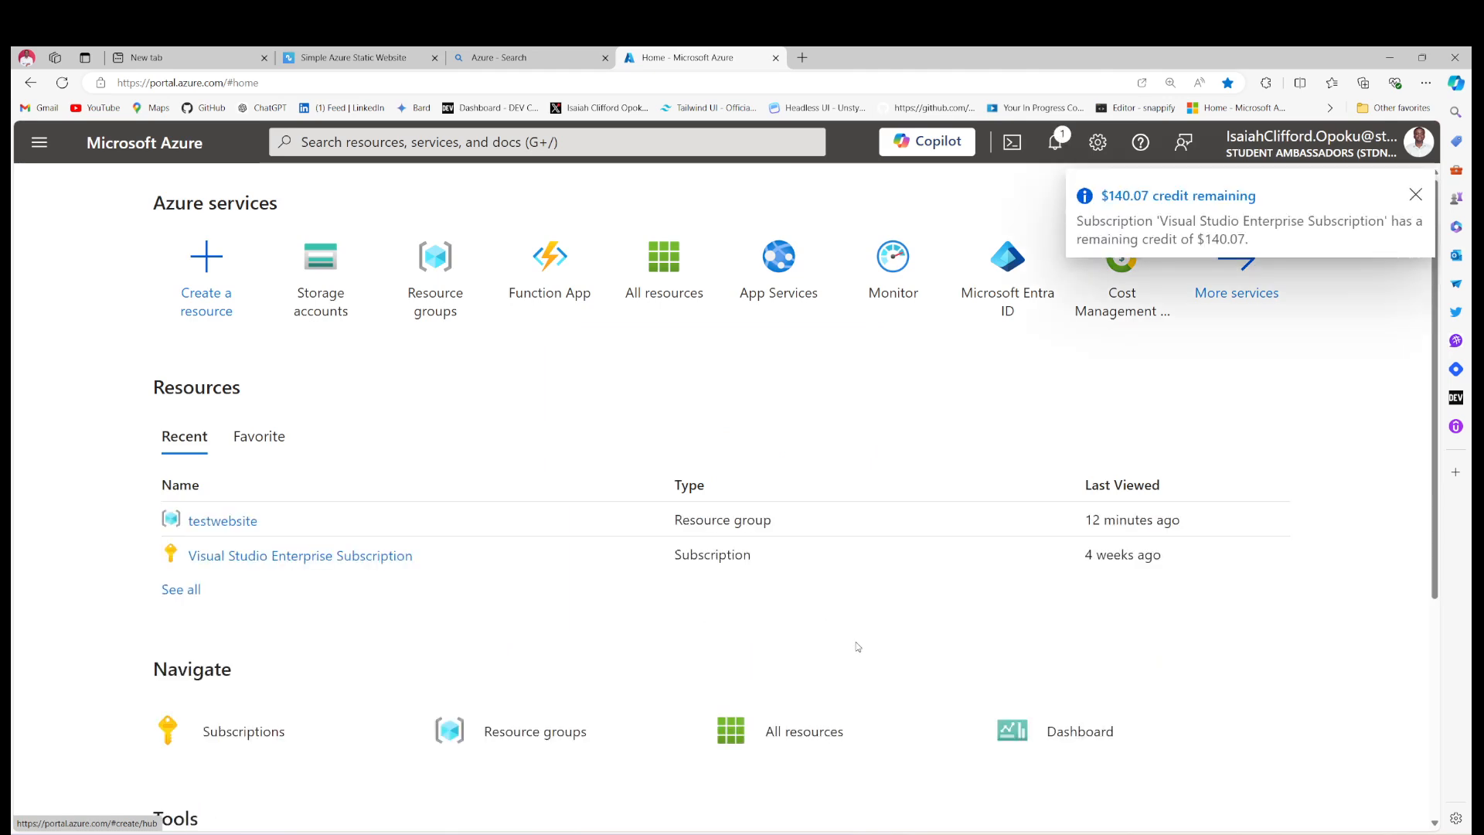
- Look over the Azure portal's home page and its list of services
scroll(856, 646, "down", 4)
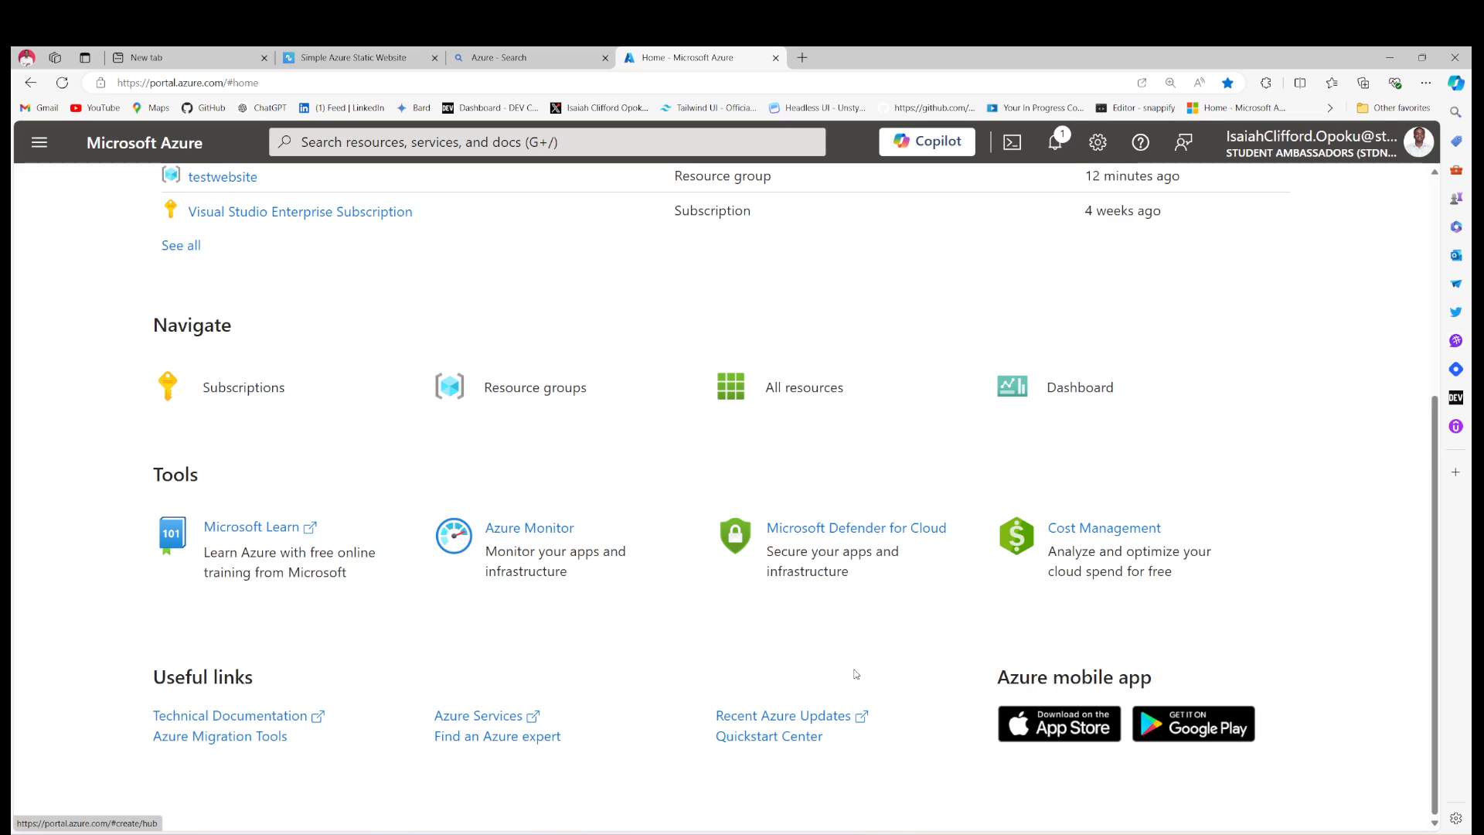
scroll(615, 461, "up", 5)
scroll(617, 463, "down", 5)
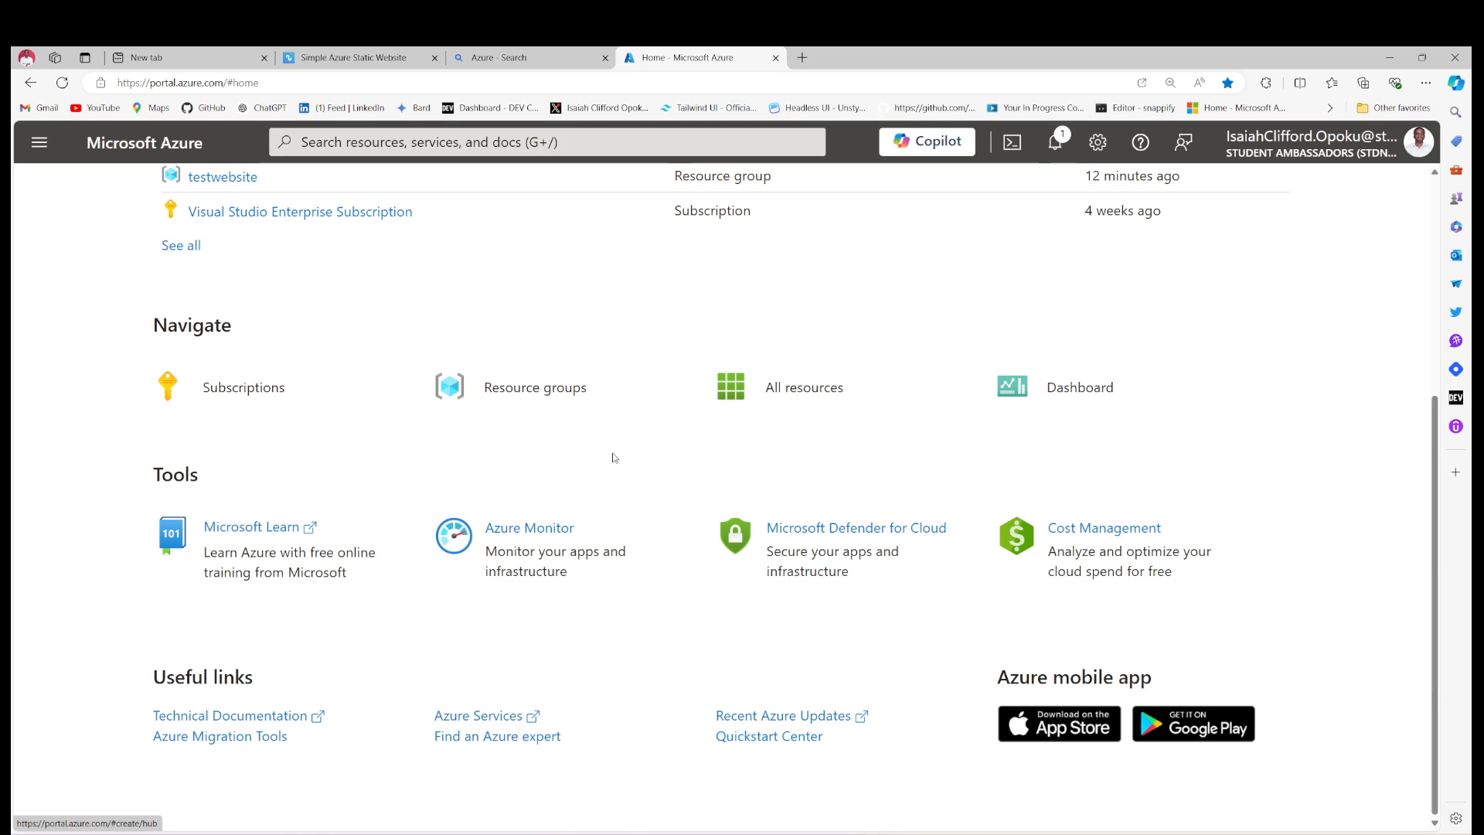
left_click(42, 153)
scroll(147, 520, "down", 2)
scroll(154, 534, "up", 2)
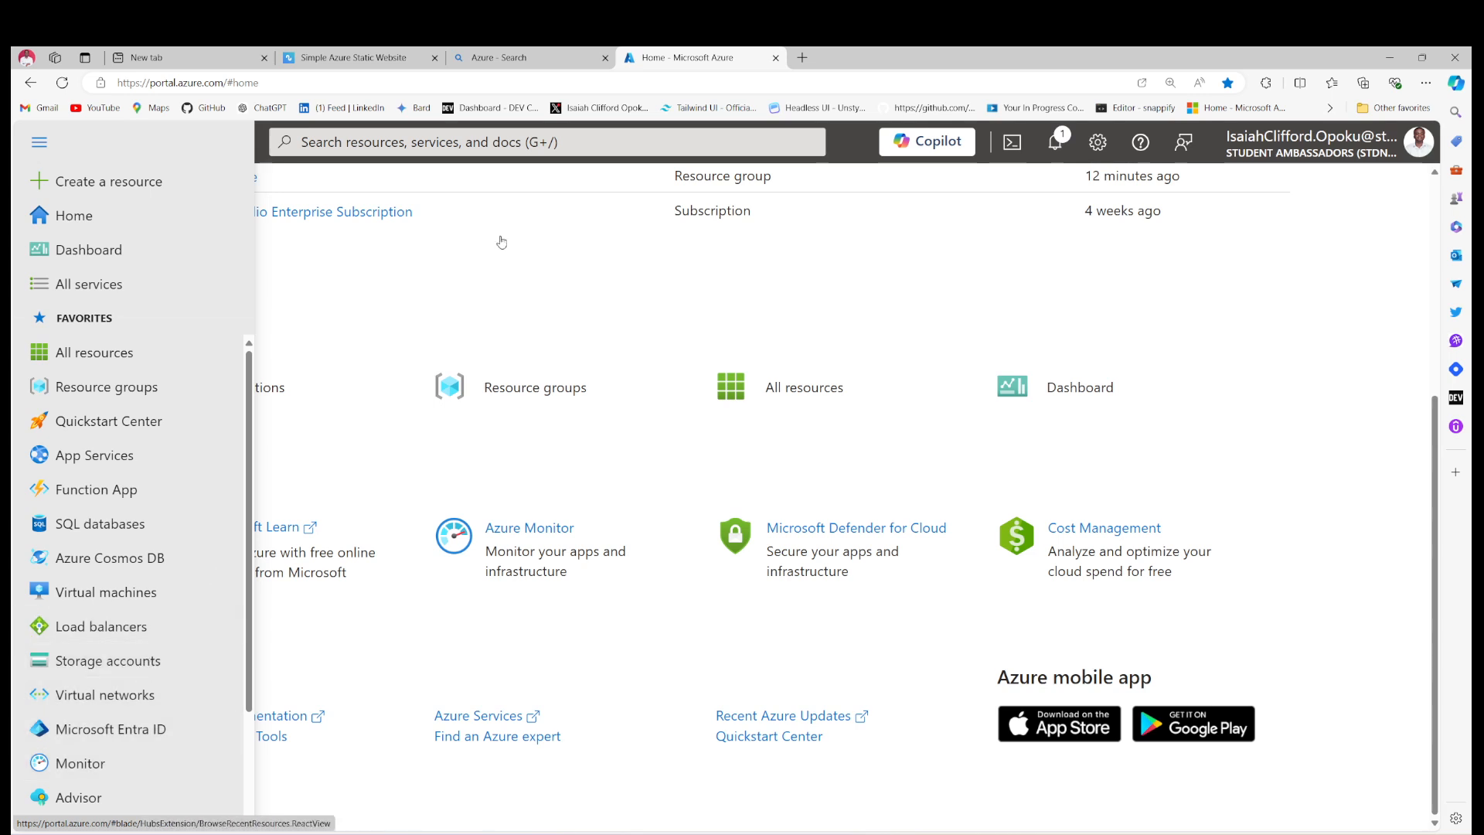
left_click(516, 143)
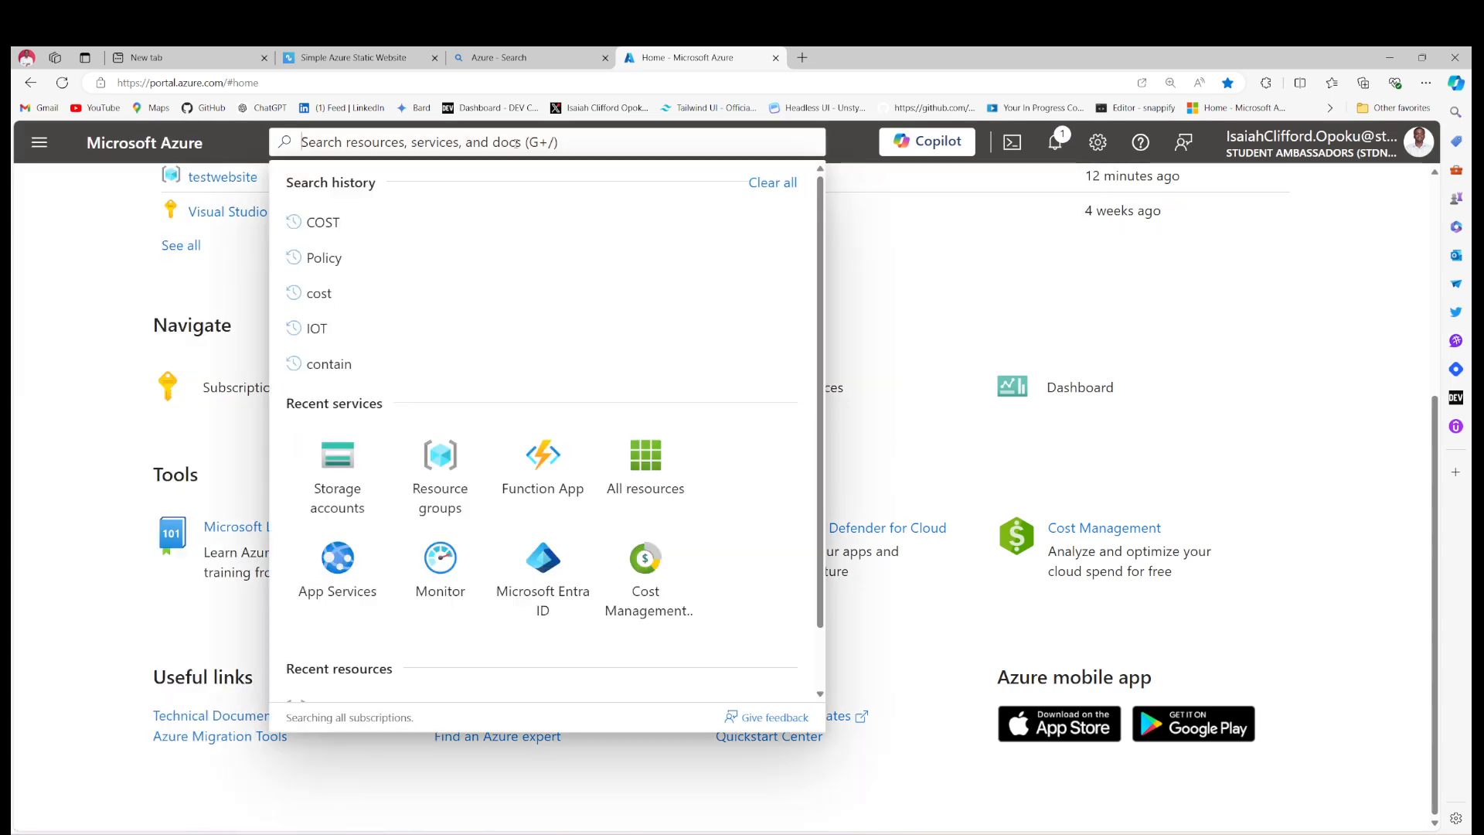
type("s")
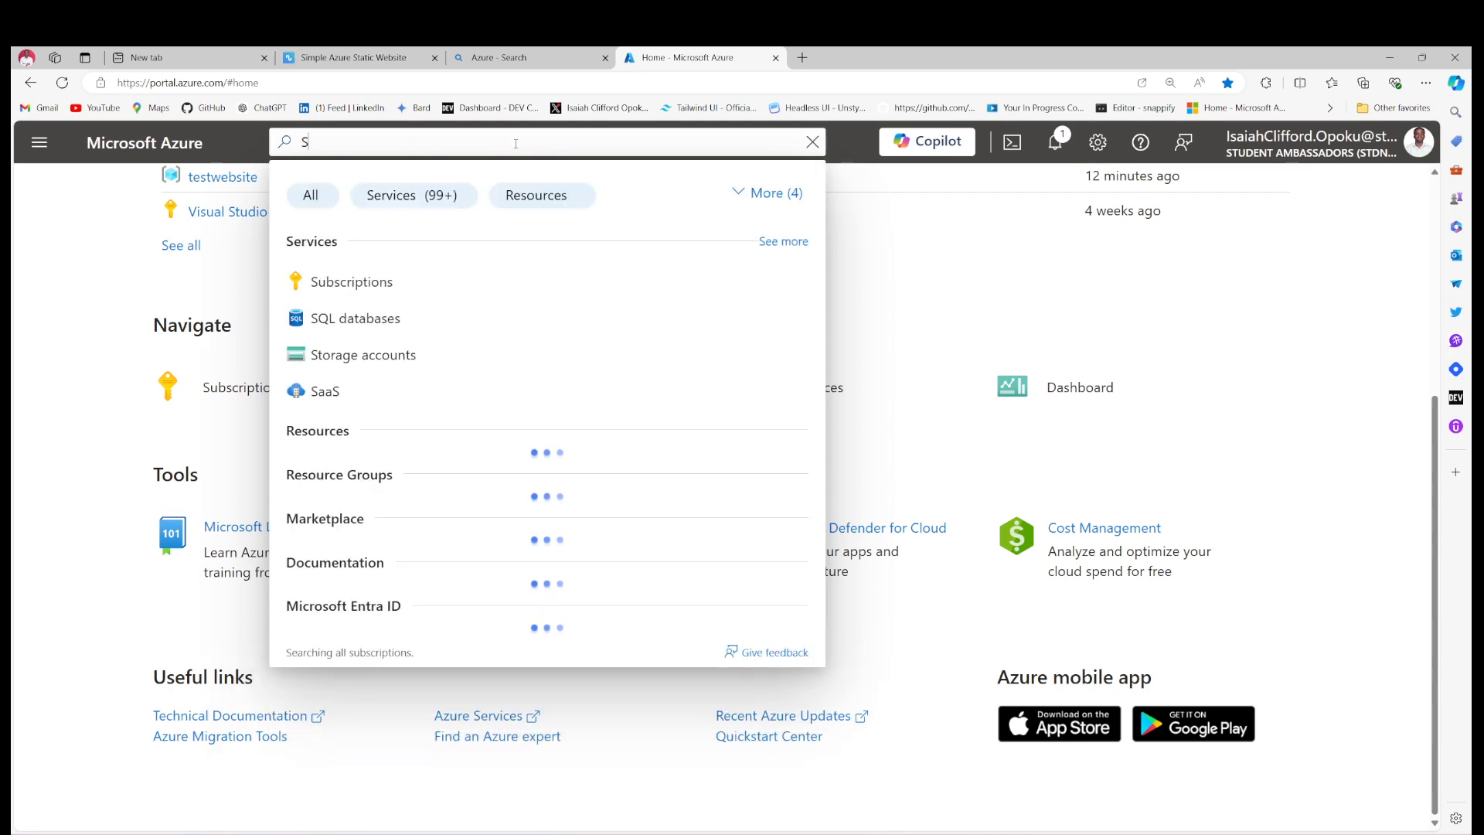
key("BackSpace")
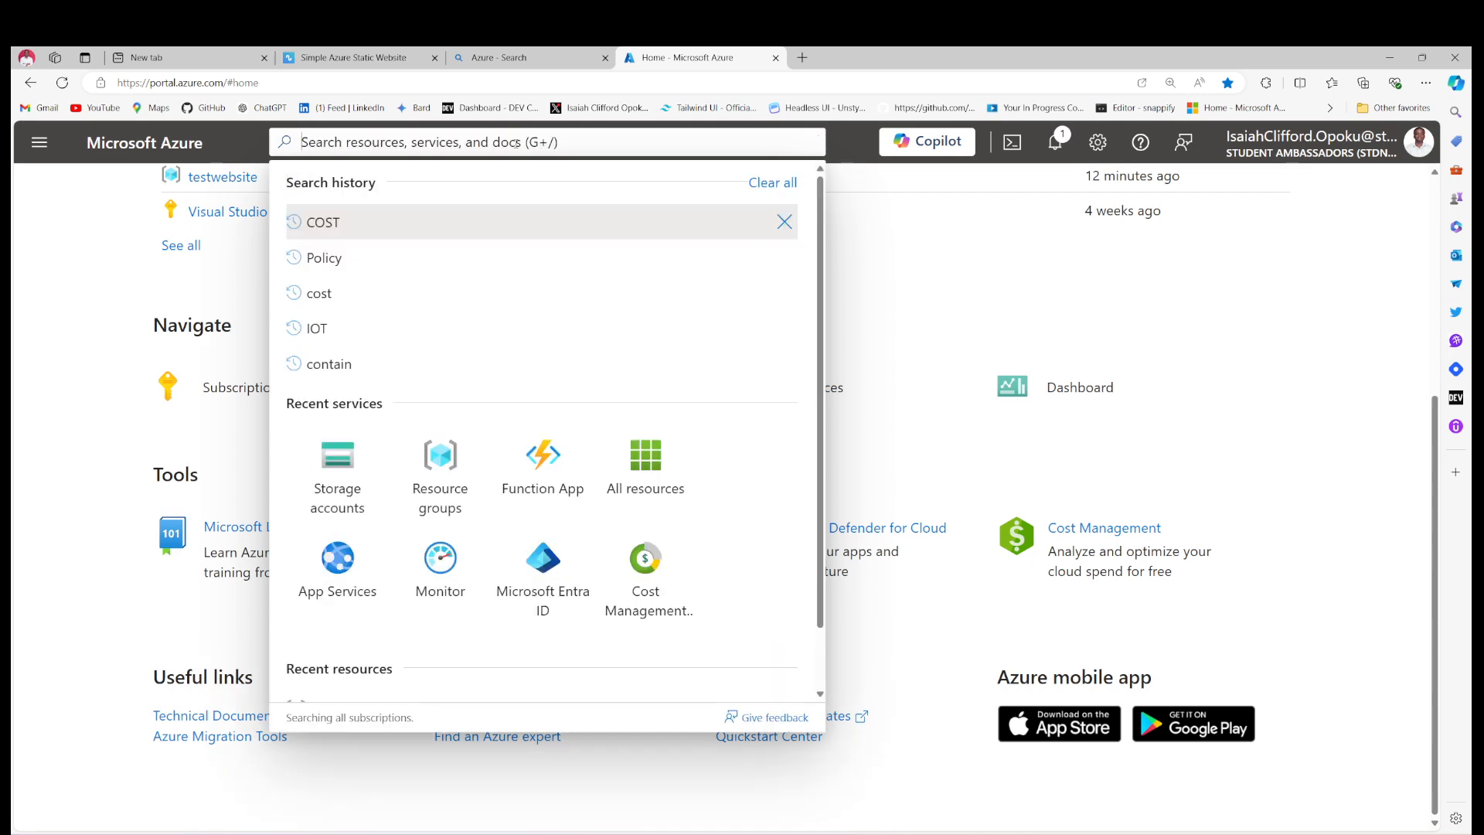
- Go to the Storage accounts service and start creating a new storage account
left_click(39, 142)
left_click(138, 528)
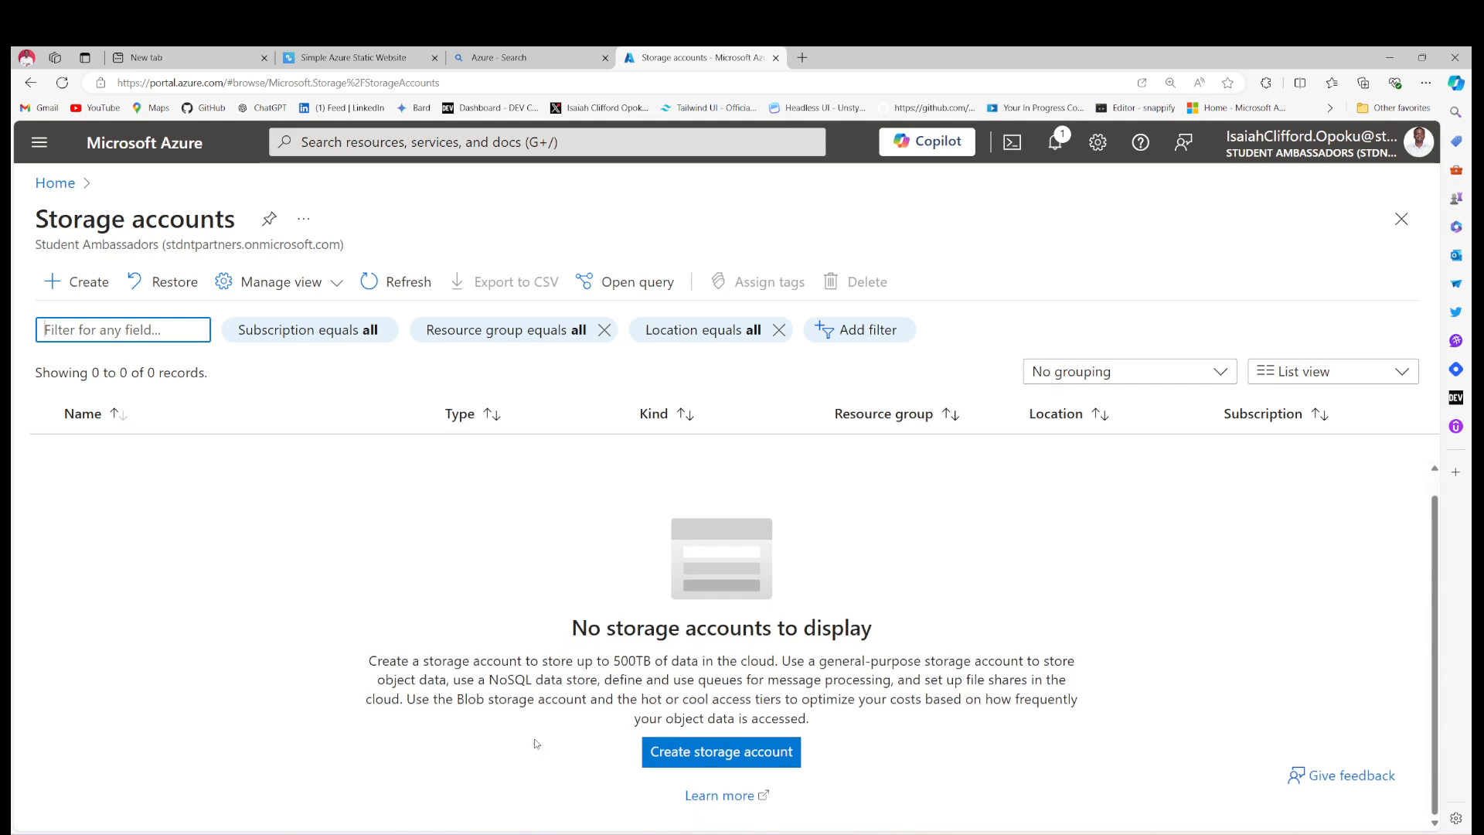
left_click(745, 770)
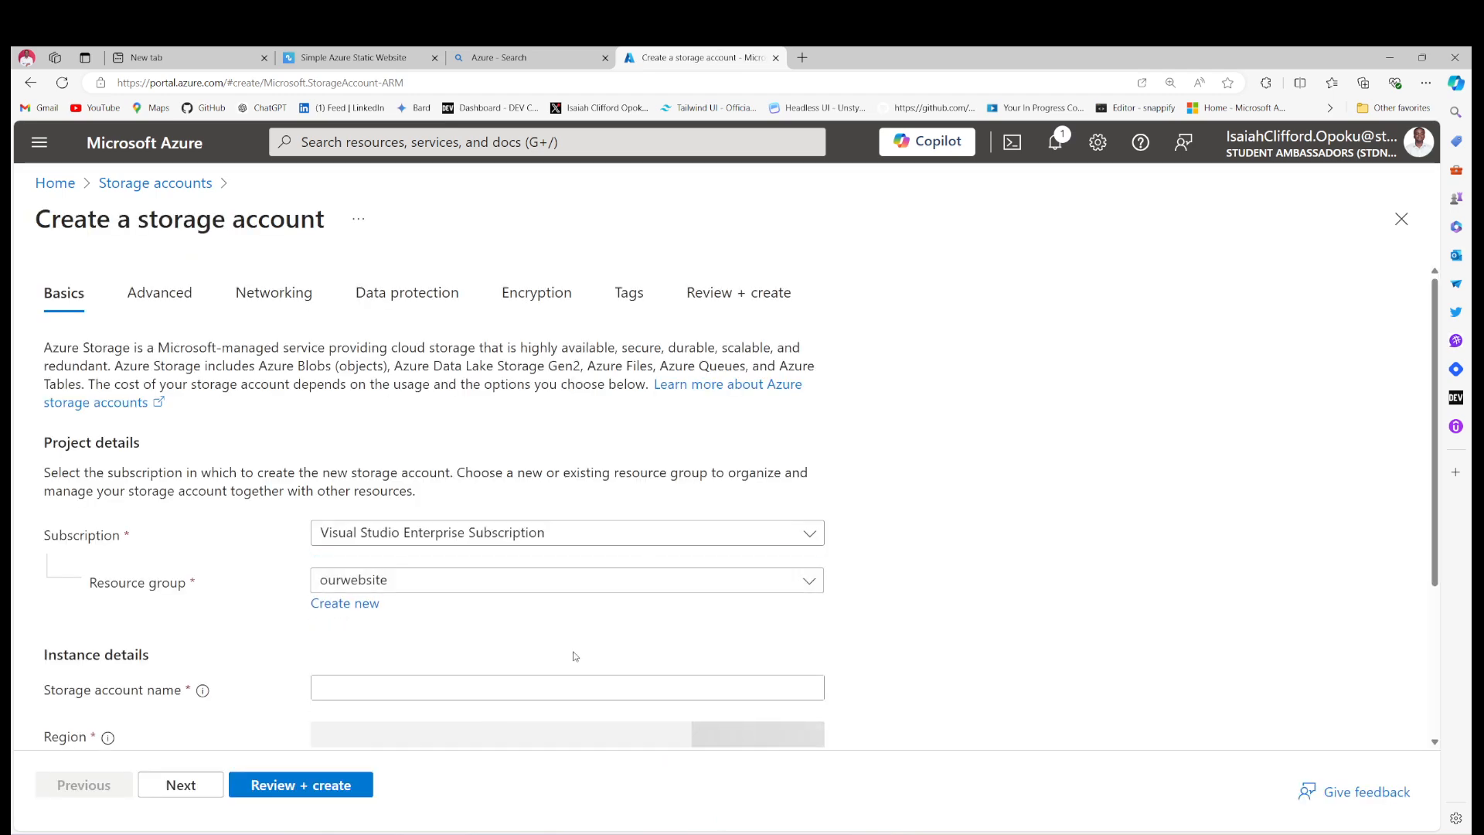
- Choose ourwebsite as the resource group for the new storage account
scroll(628, 711, "down", 3)
scroll(628, 712, "up", 3)
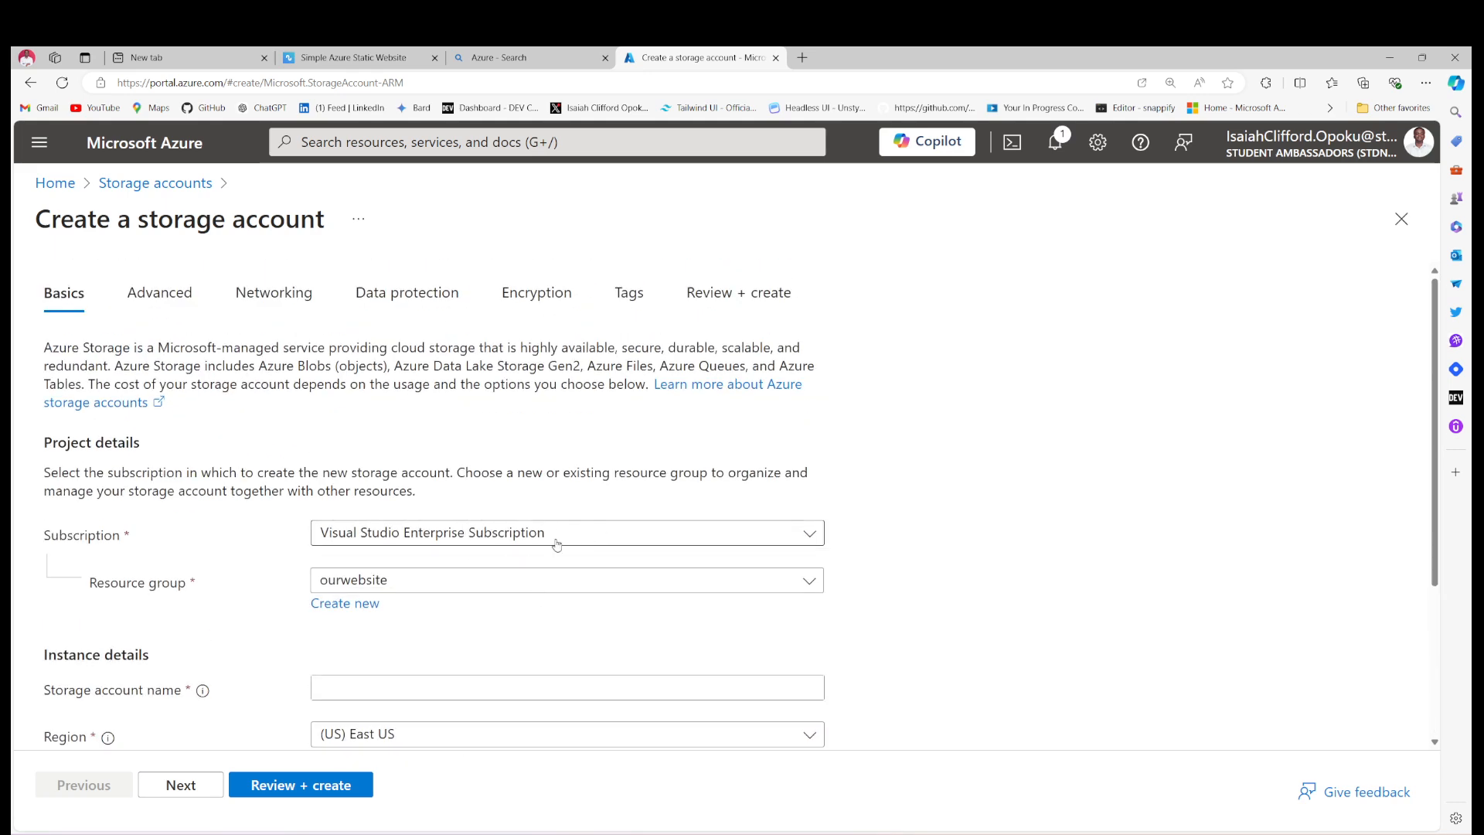
scroll(513, 637, "down", 1)
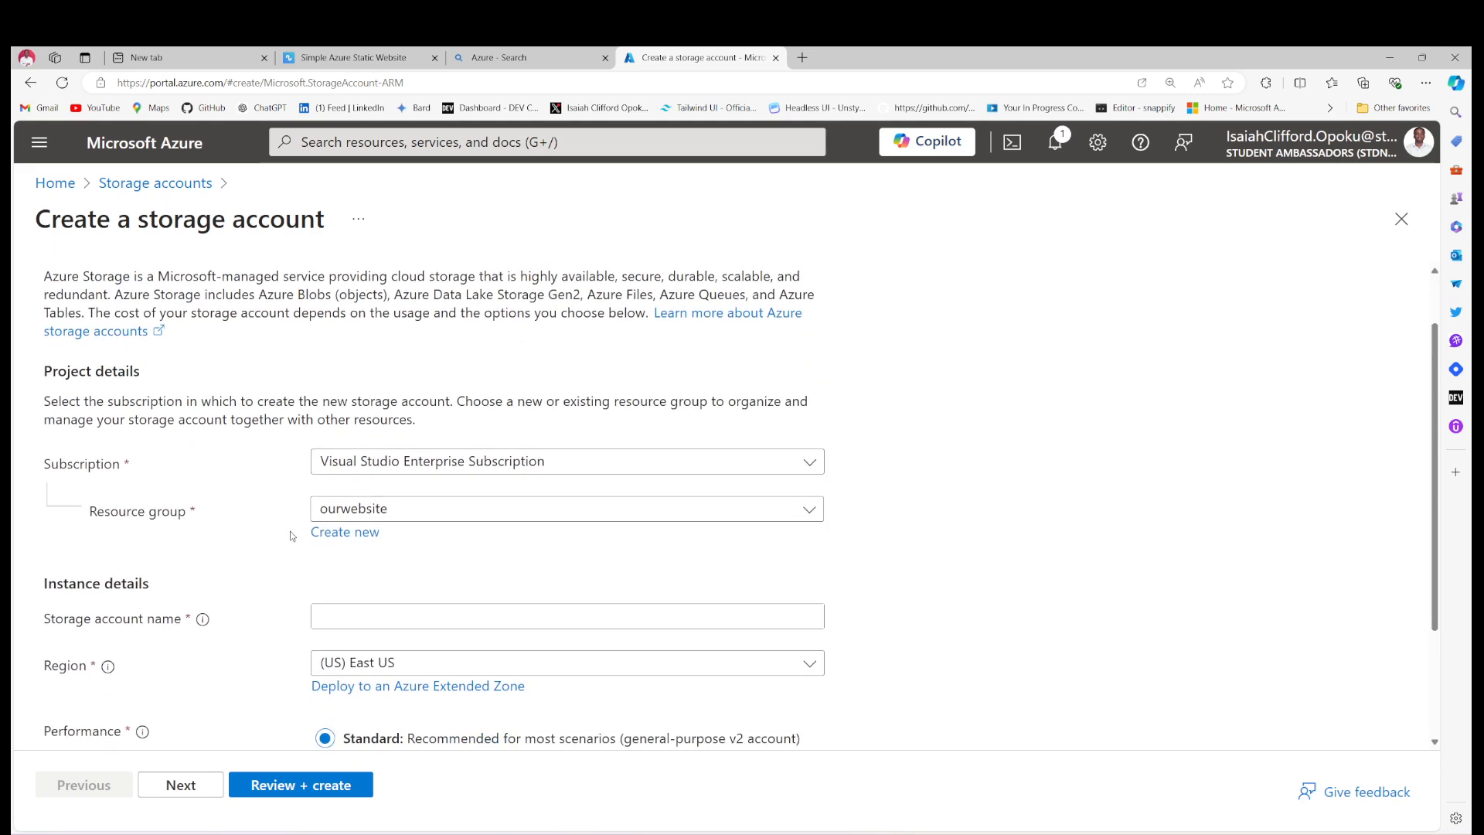
left_click(523, 513)
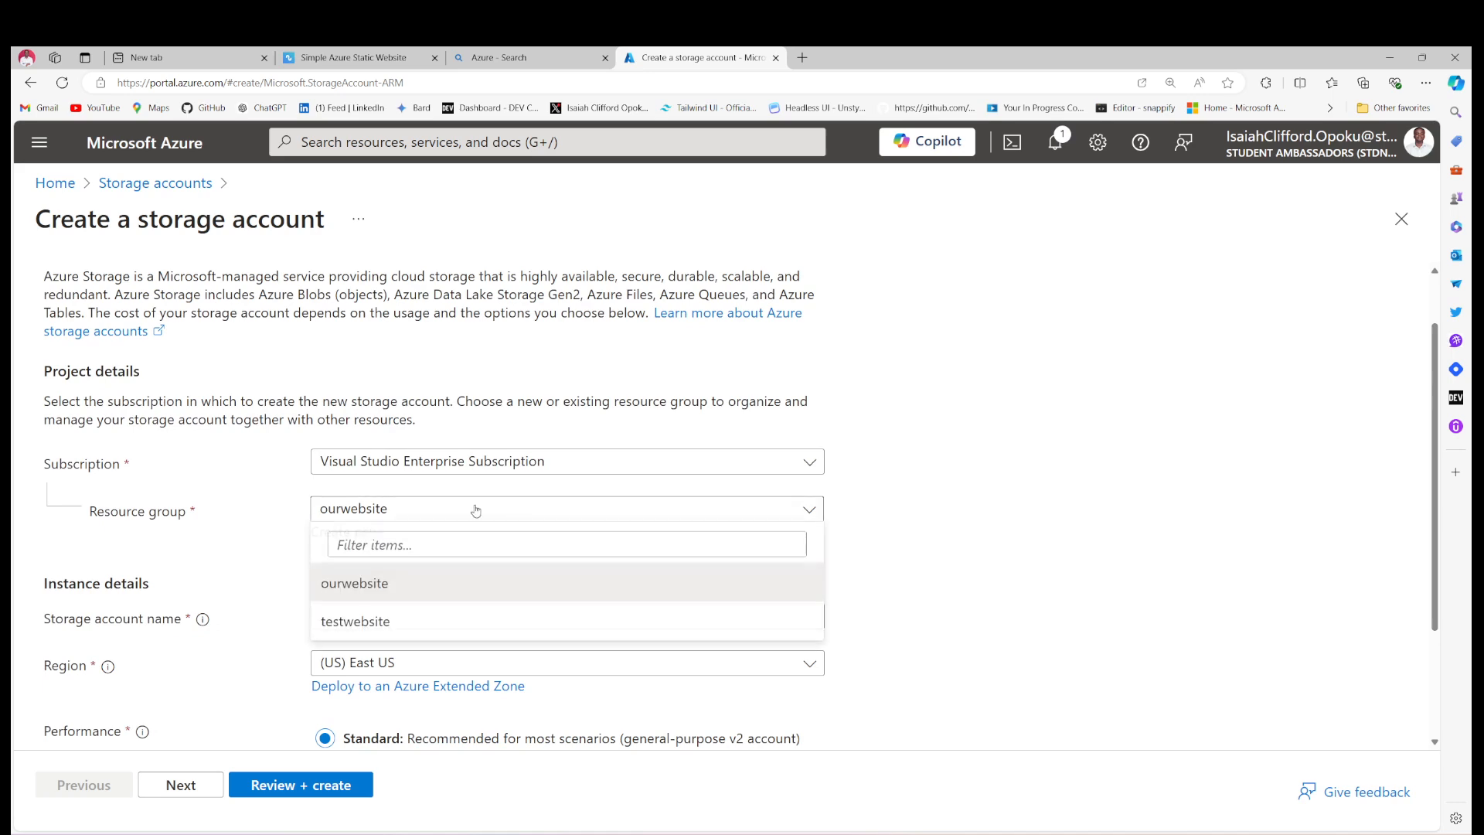
left_click(403, 596)
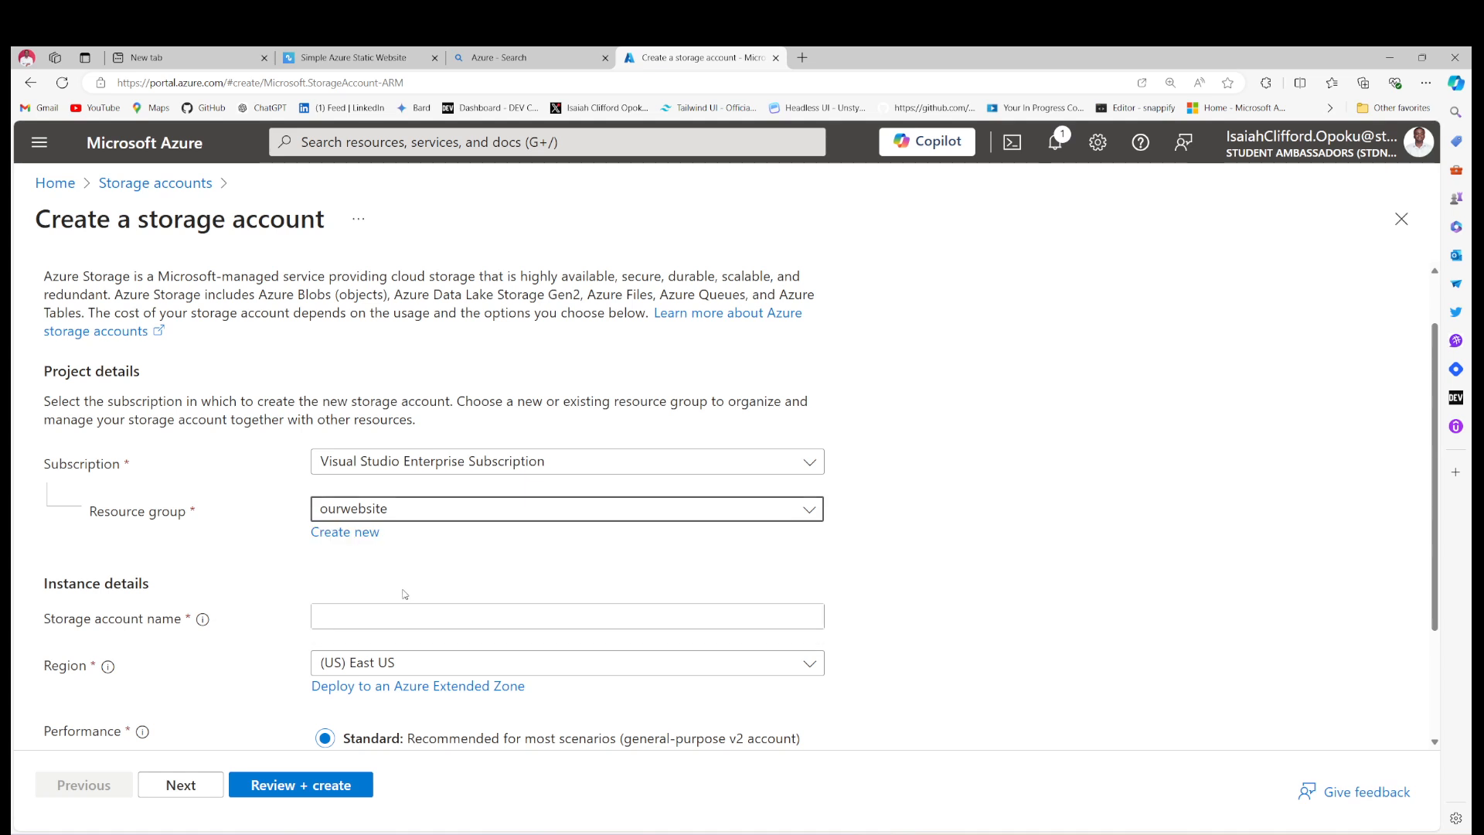
- Enter ourwwebsite2024 as the storage account name in the instance details
scroll(475, 426, "down", 2)
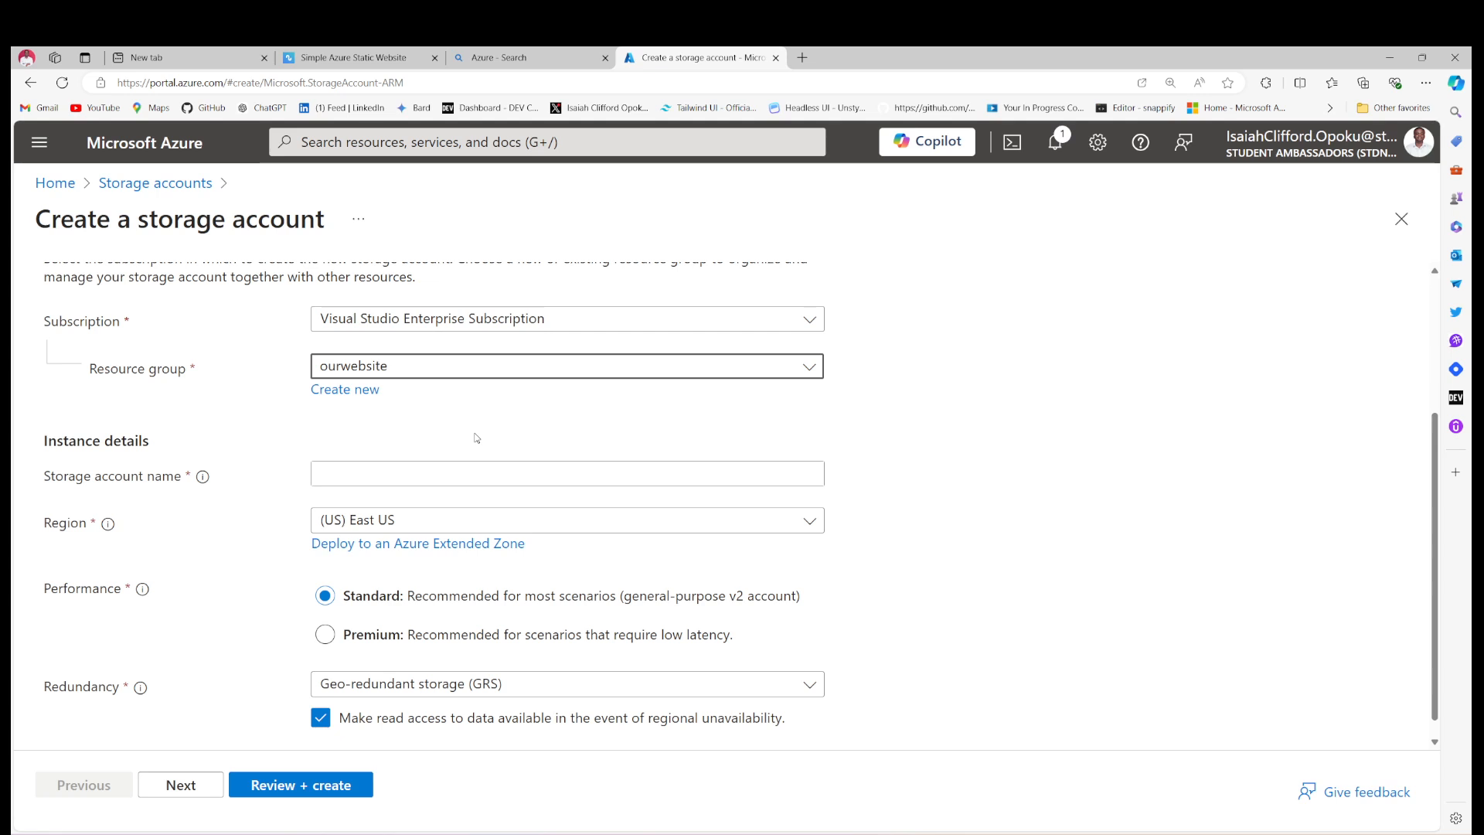
scroll(572, 433, "down", 1)
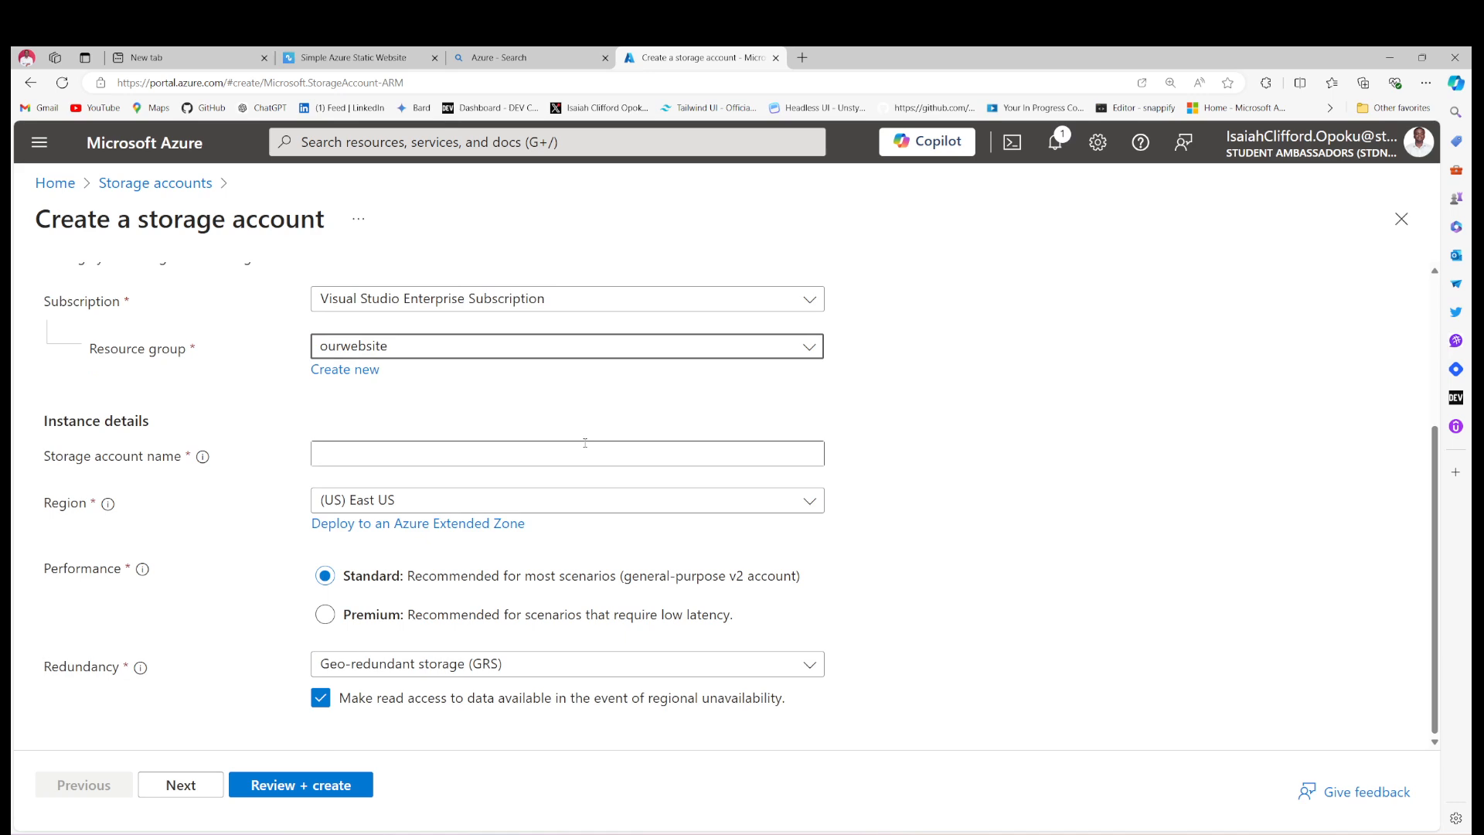
key("ctrl+plus")
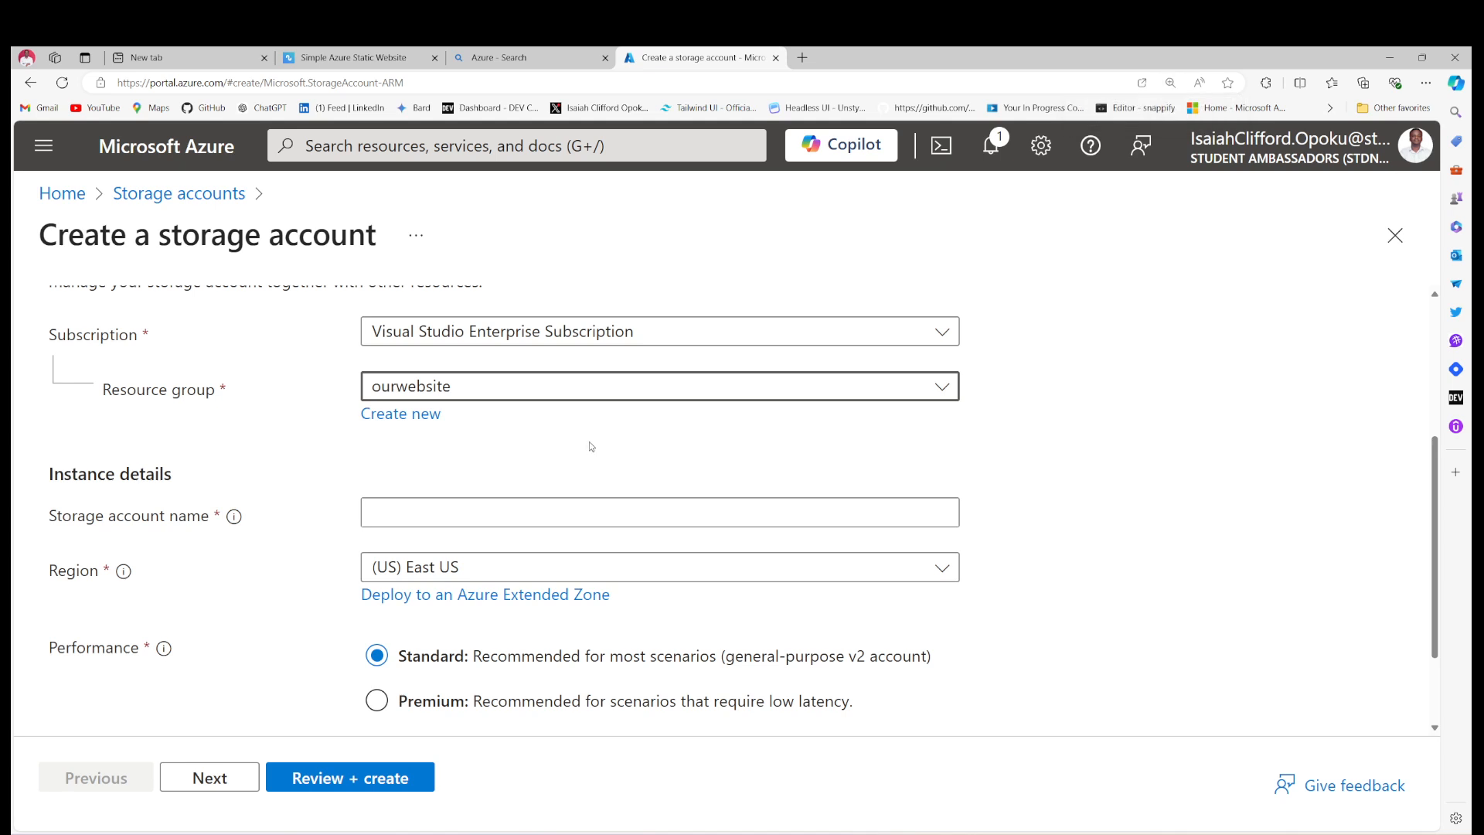
scroll(591, 446, "up", 2)
scroll(561, 642, "down", 2)
scroll(433, 467, "down", 1)
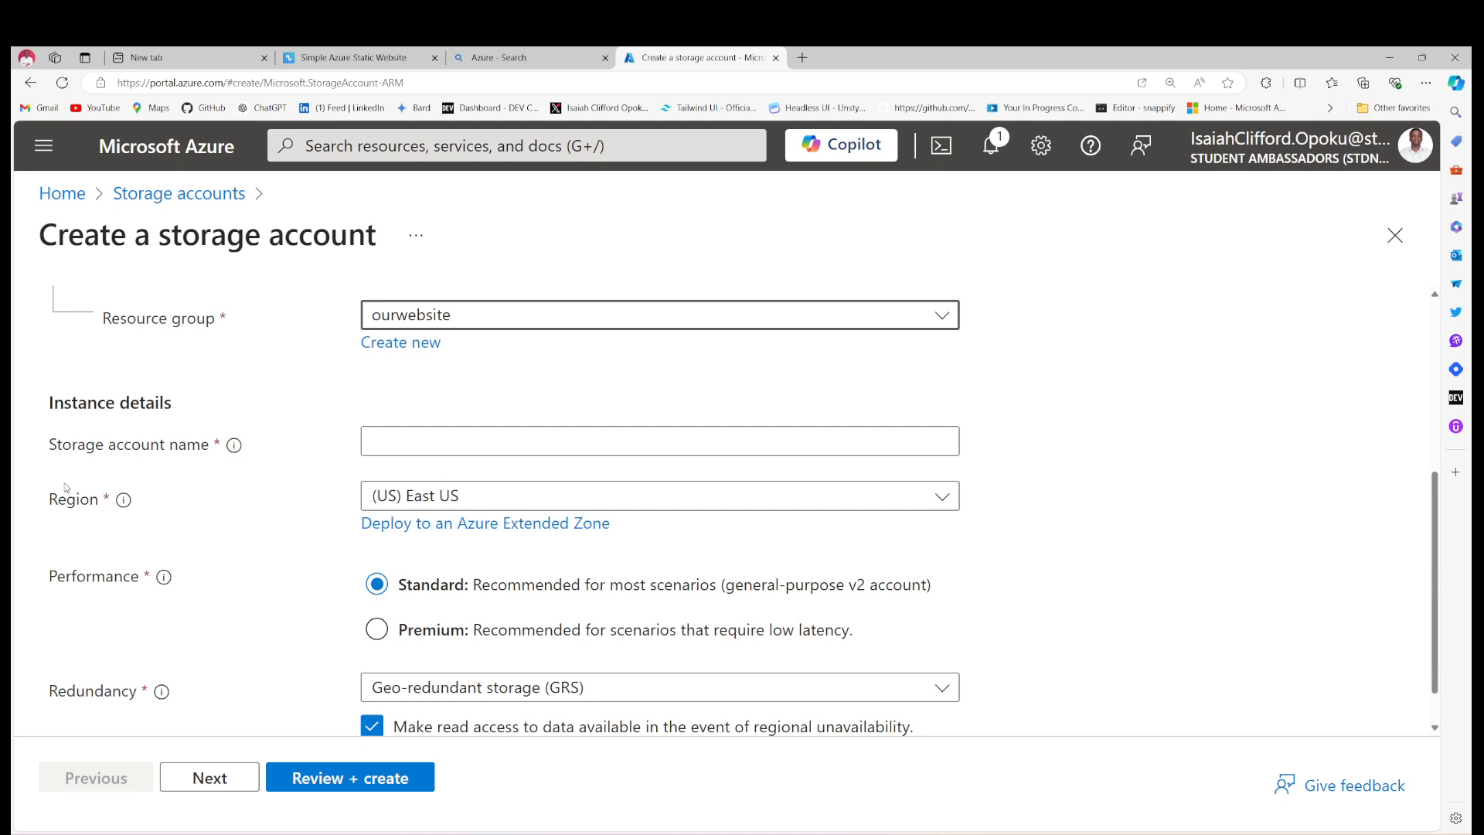
left_click(454, 442)
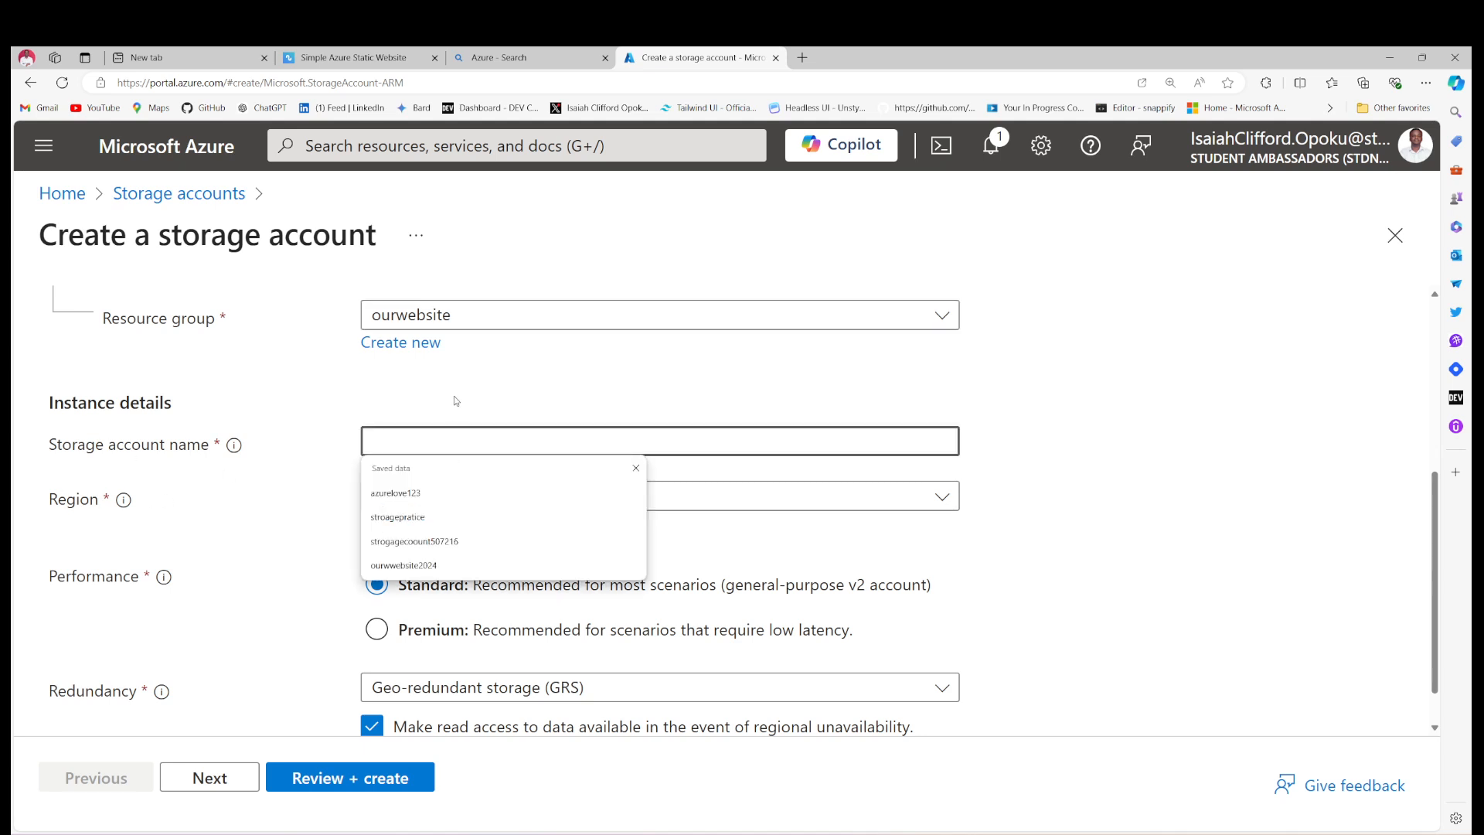
left_click(455, 400)
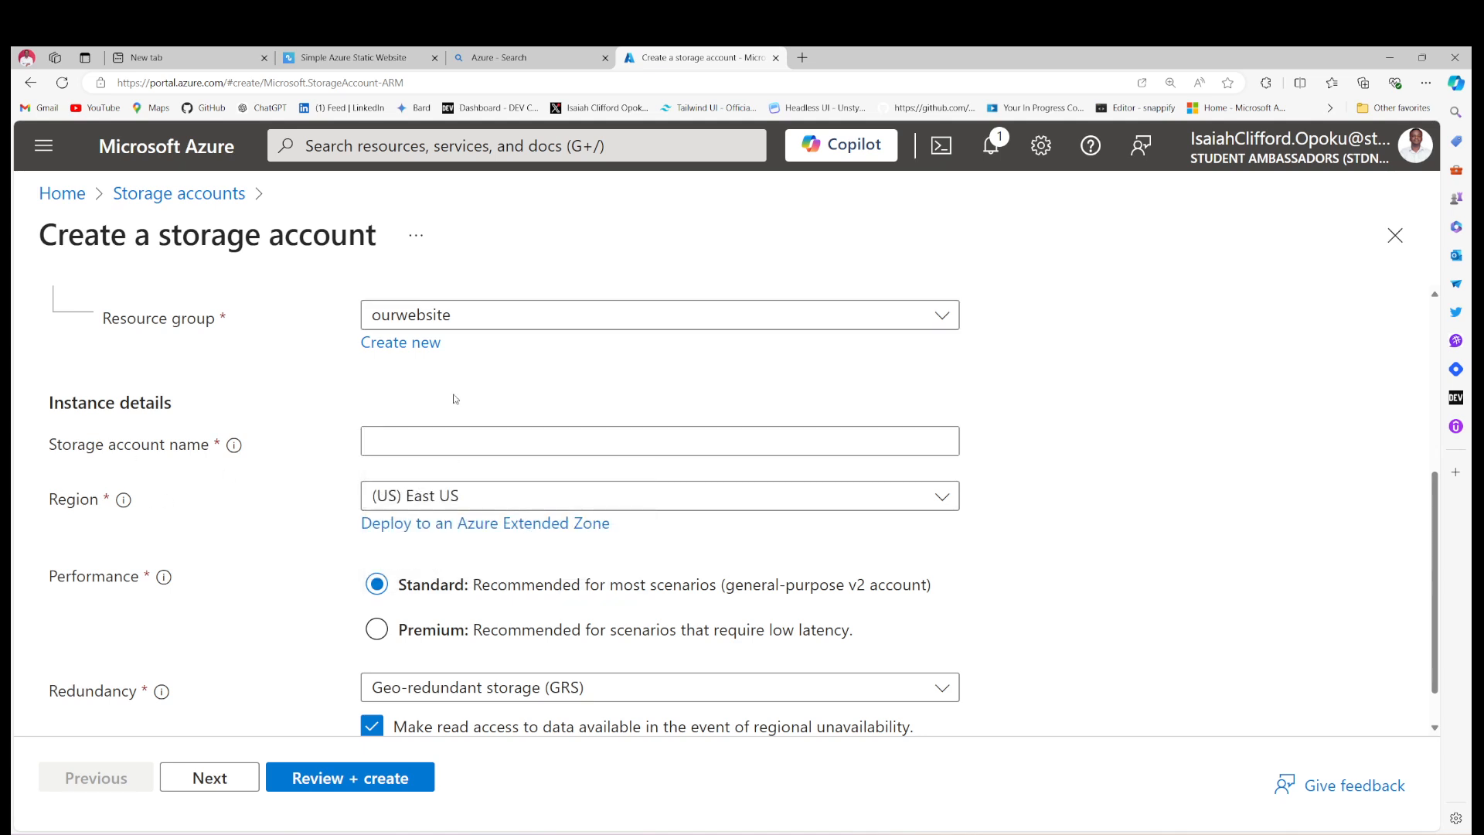
left_click(428, 437)
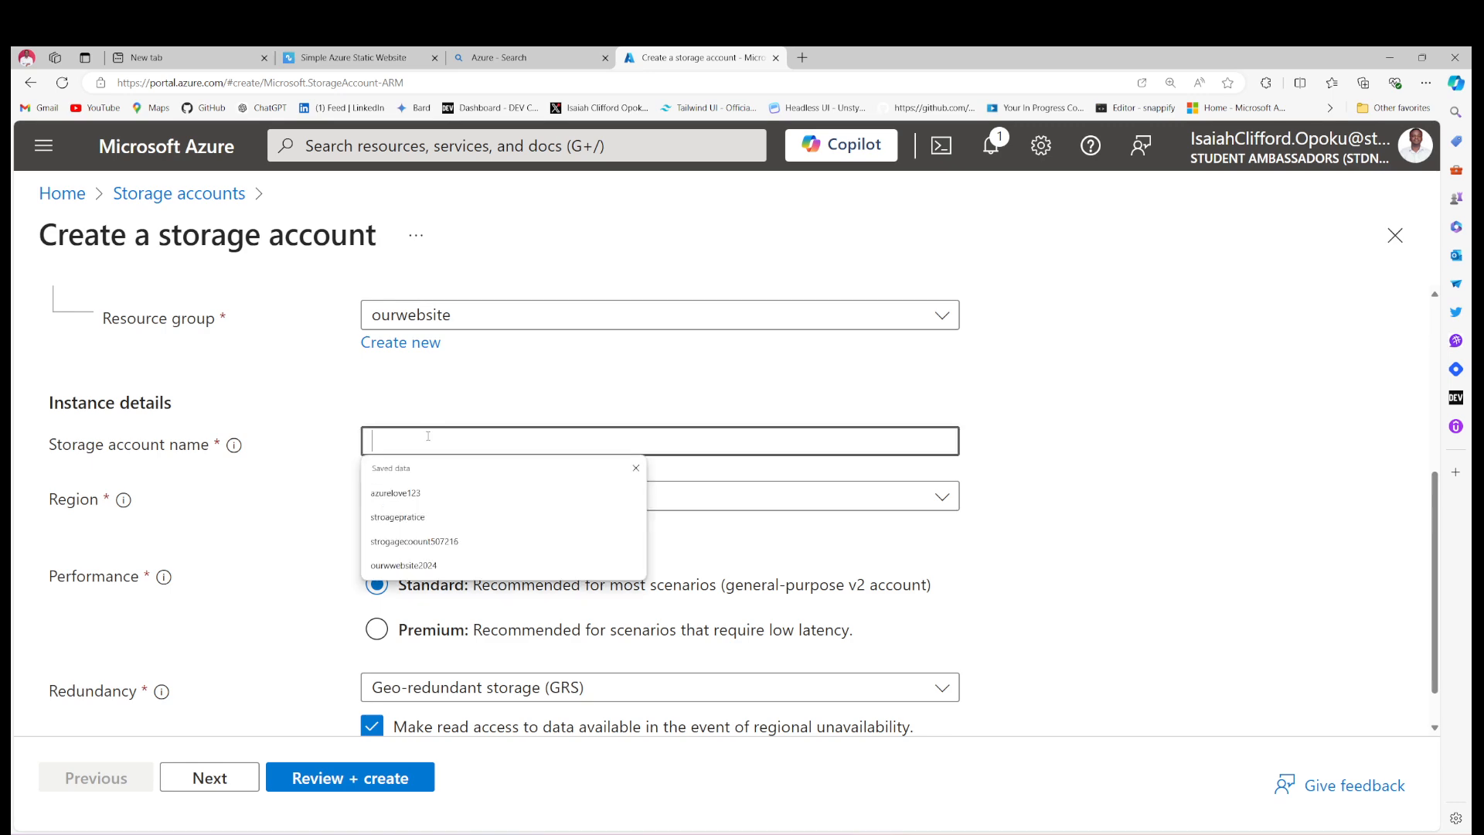
type("ou")
key("BackSpace")
key("BackSpace")
type("ourw")
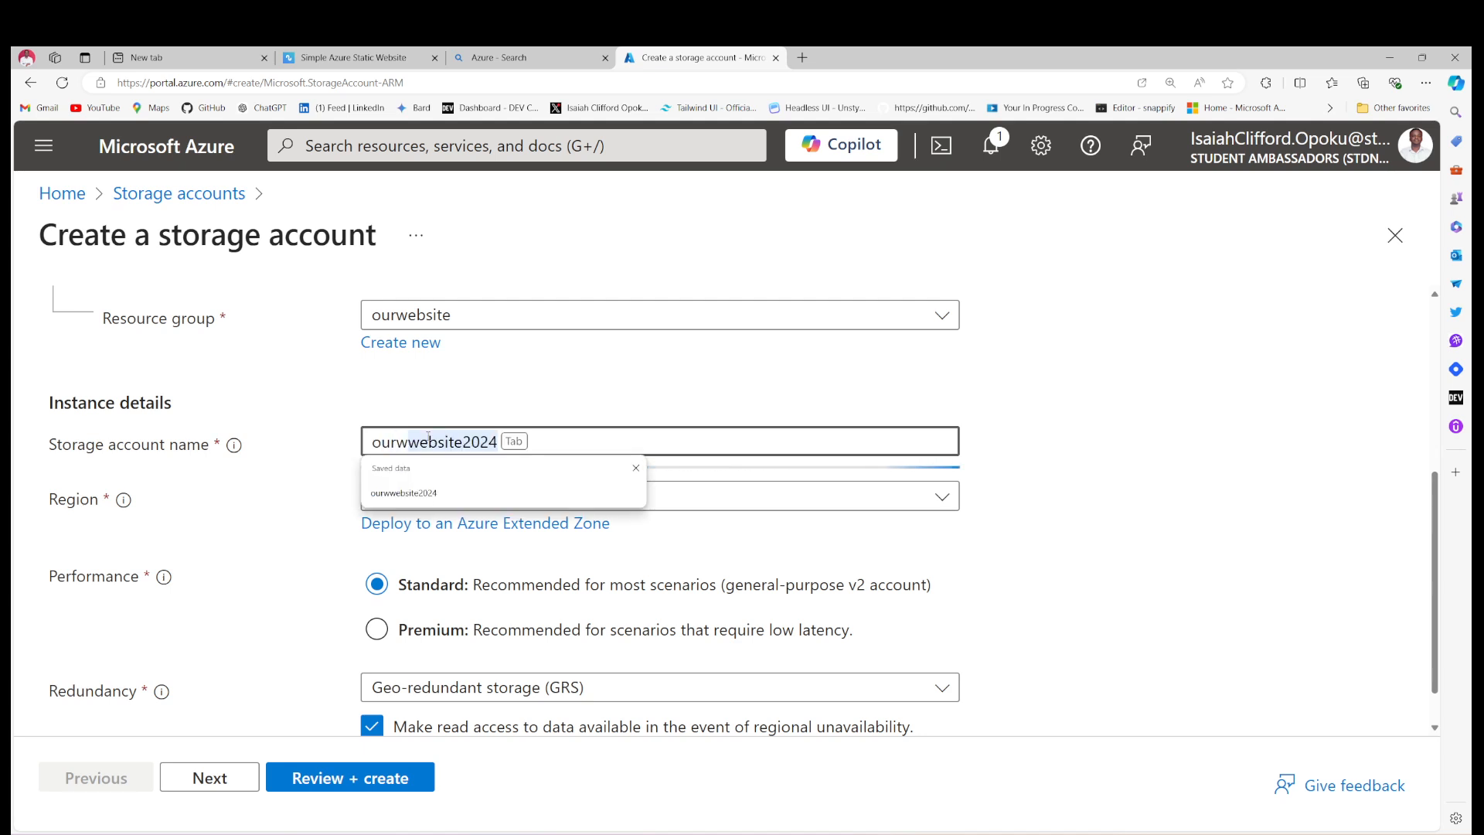
key("Tab")
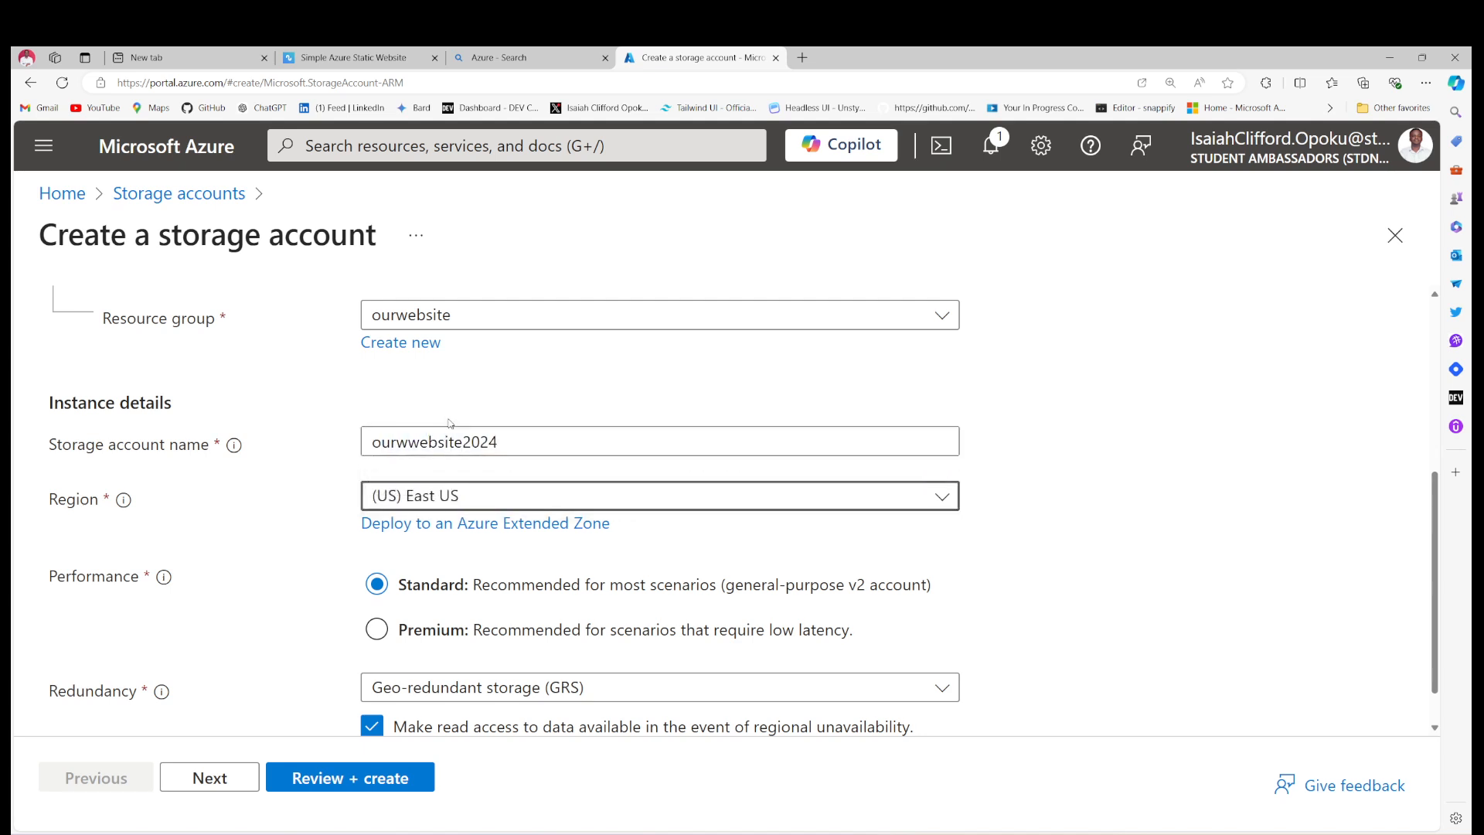
- Extend the storage account name to ourwwebsite202406
left_click_drag(499, 441, 381, 442)
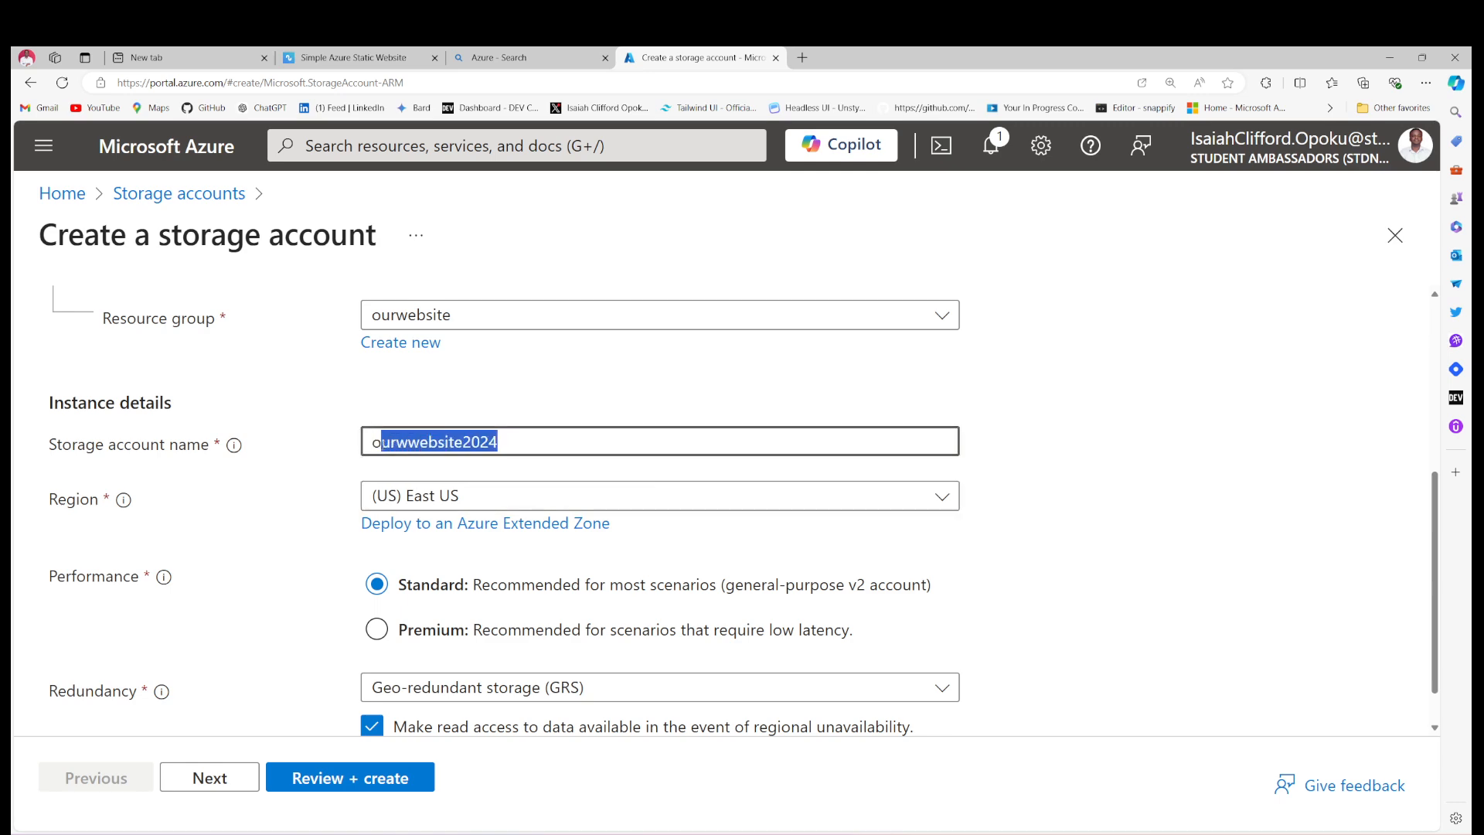
left_click(506, 446)
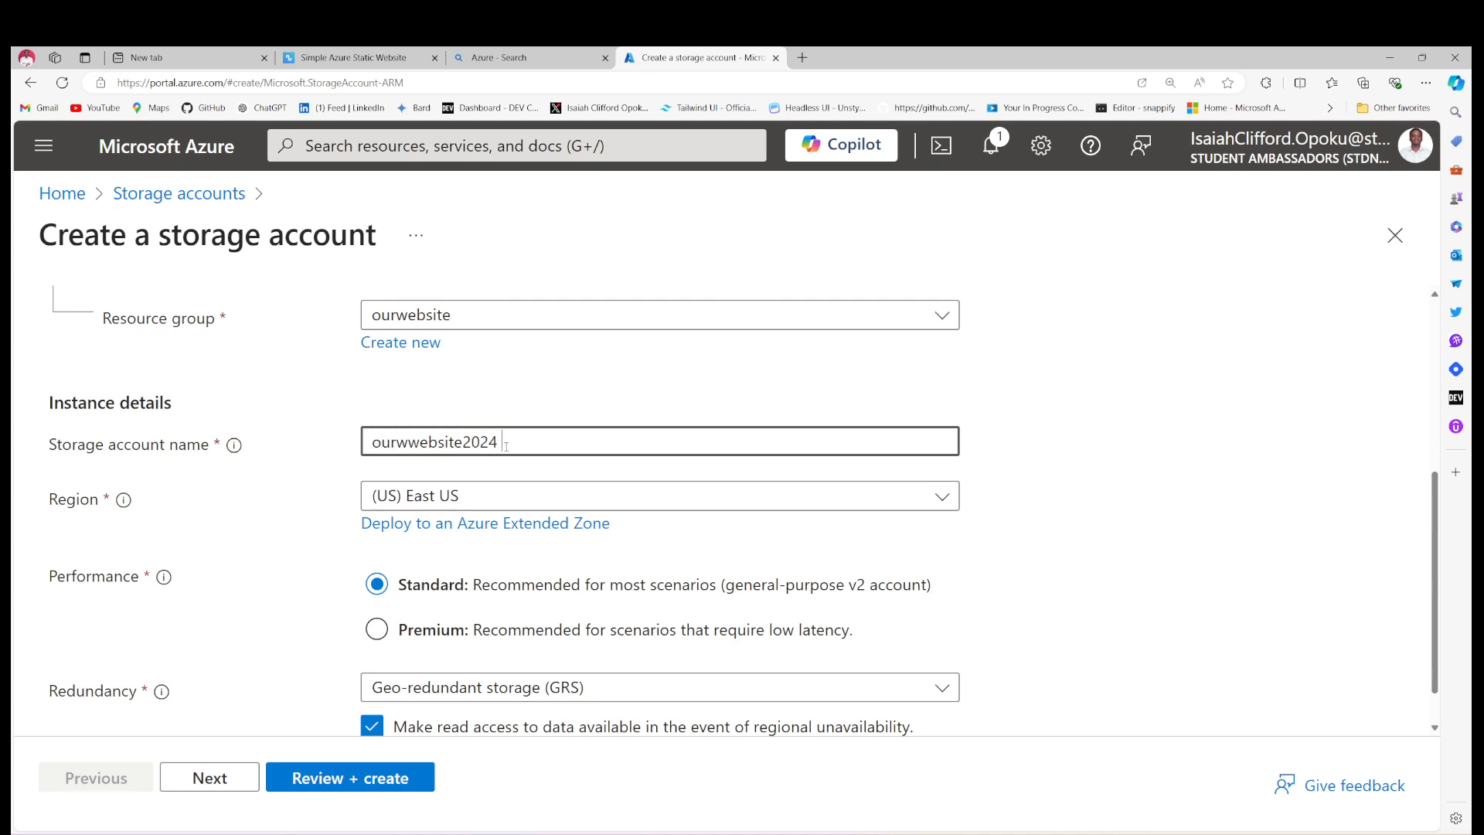
key("BackSpace")
type("06")
scroll(553, 453, "down", 1)
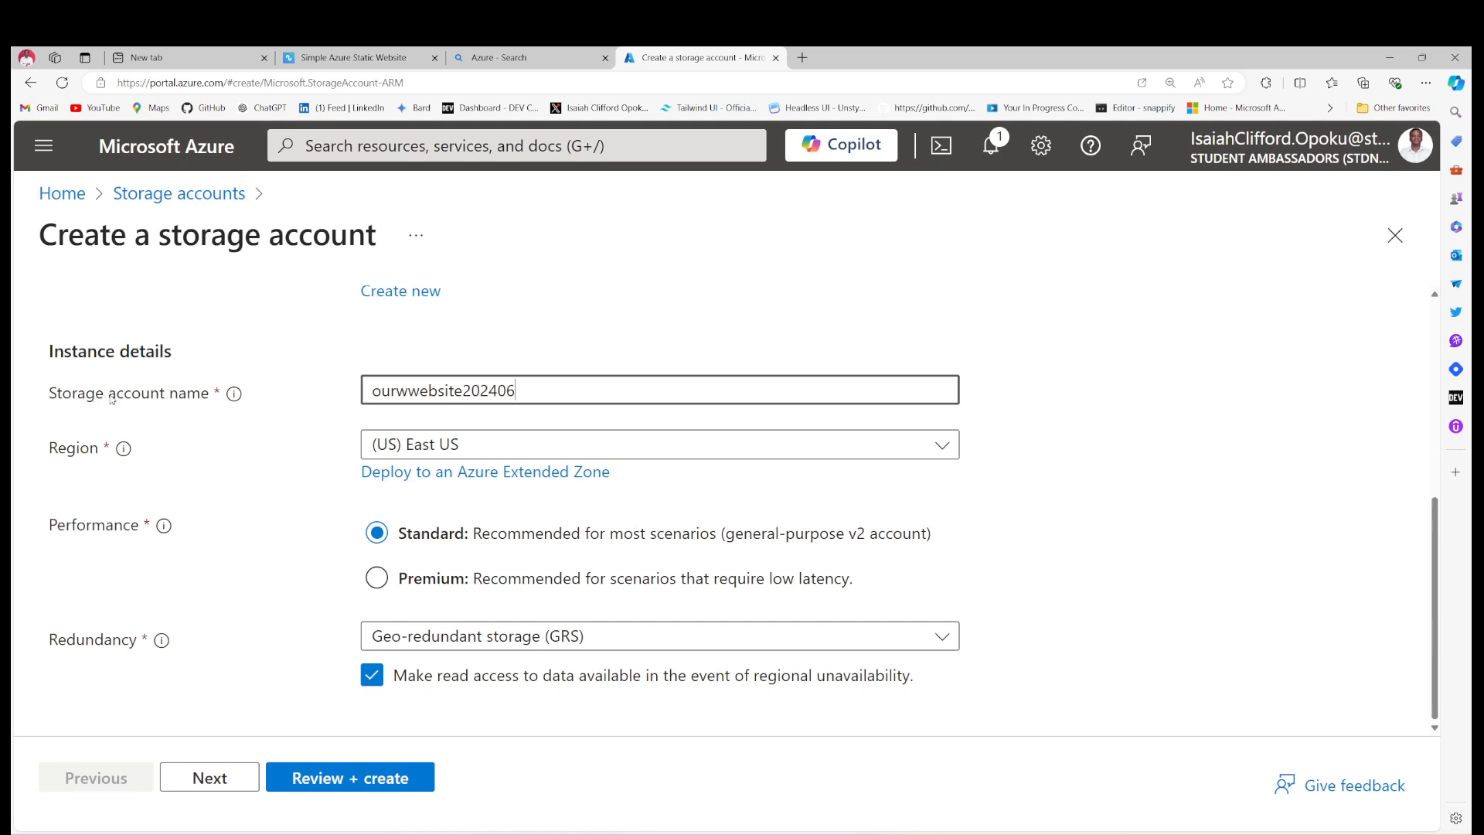
left_click_drag(109, 392, 228, 395)
left_click_drag(533, 391, 374, 417)
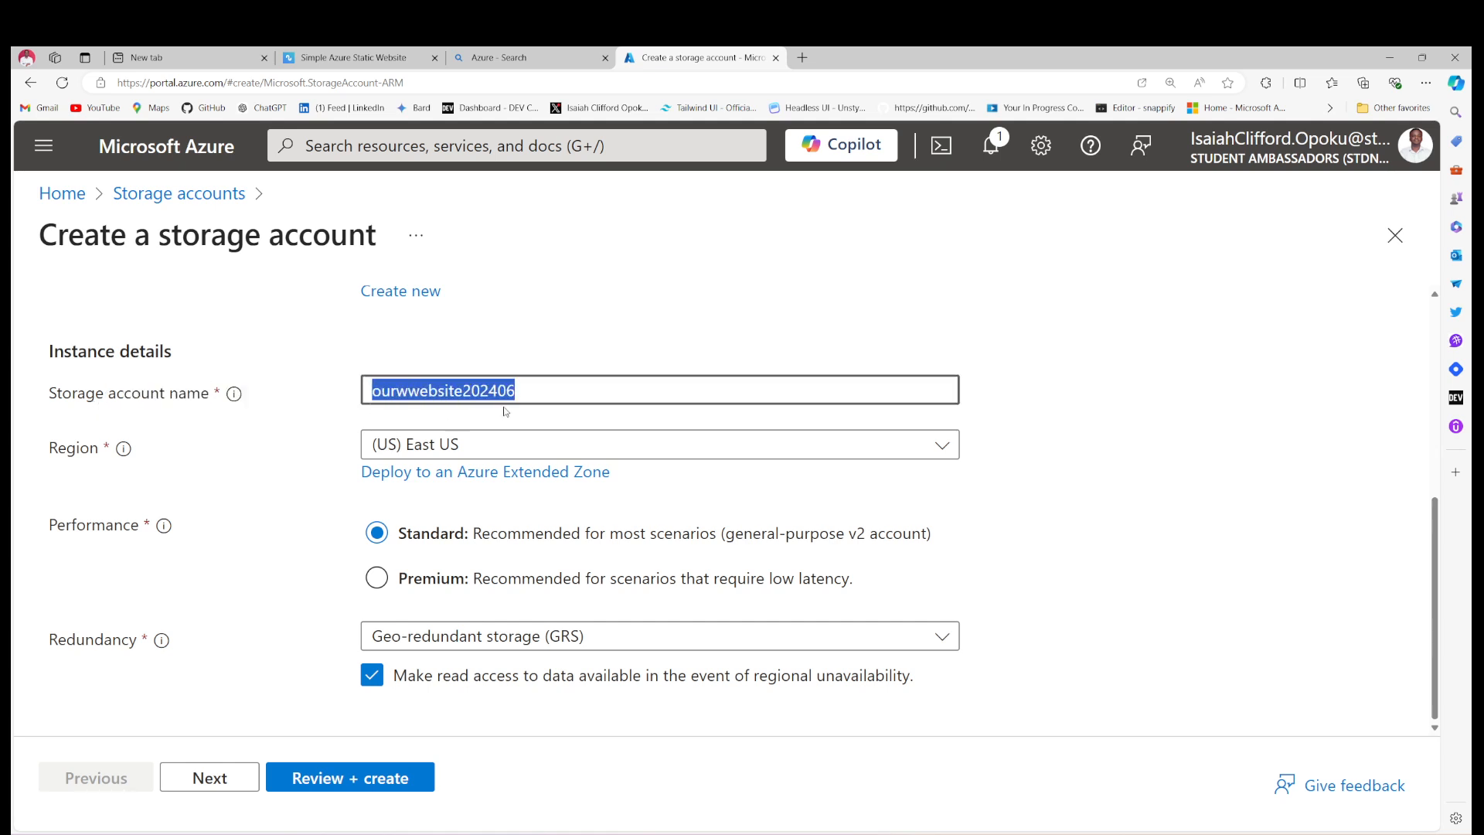
- Review the storage account configuration, create the account, and dismiss the remaining-credit notification while it deploys
left_click(548, 398)
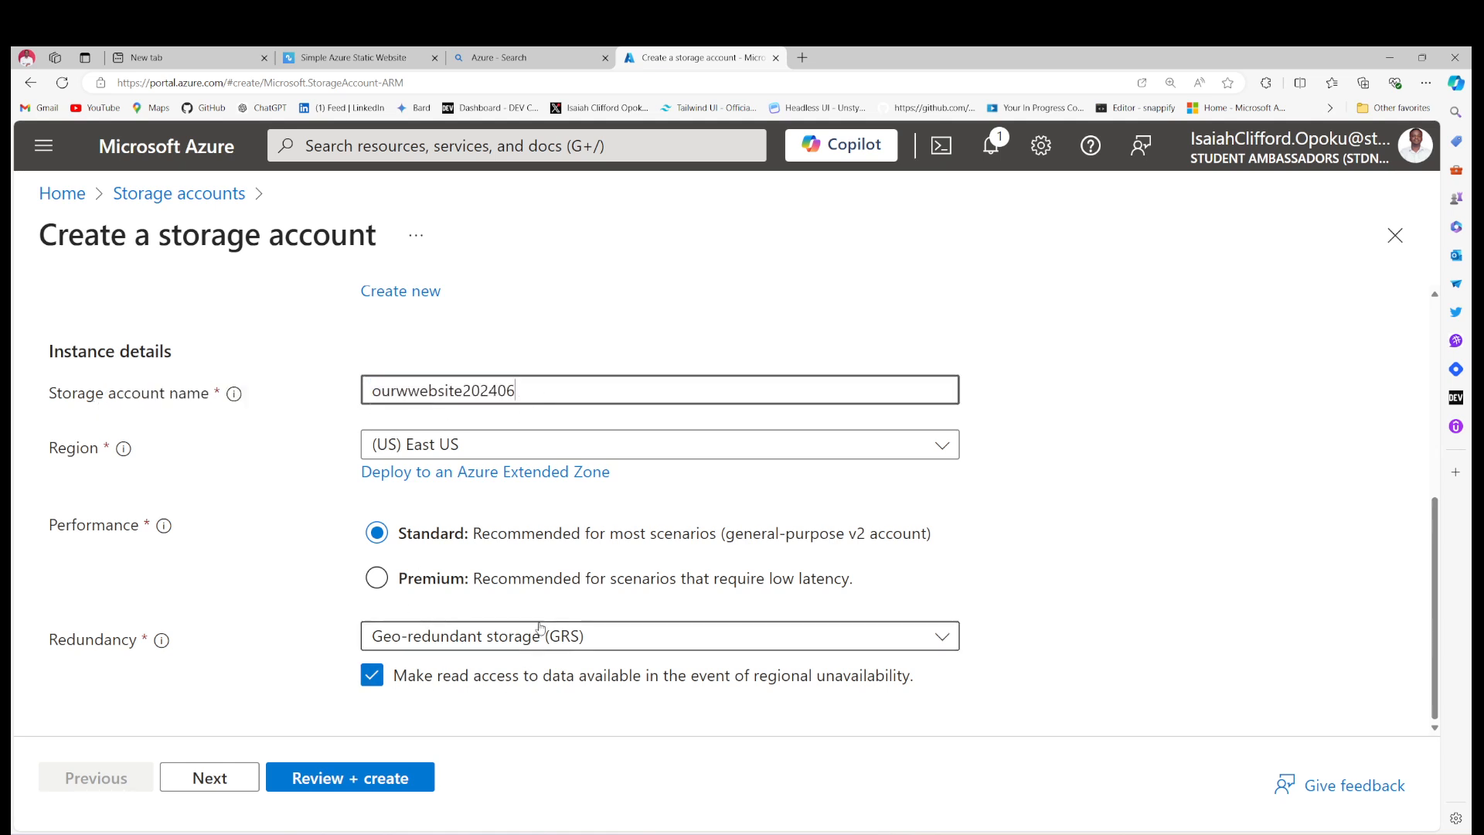
left_click(328, 775)
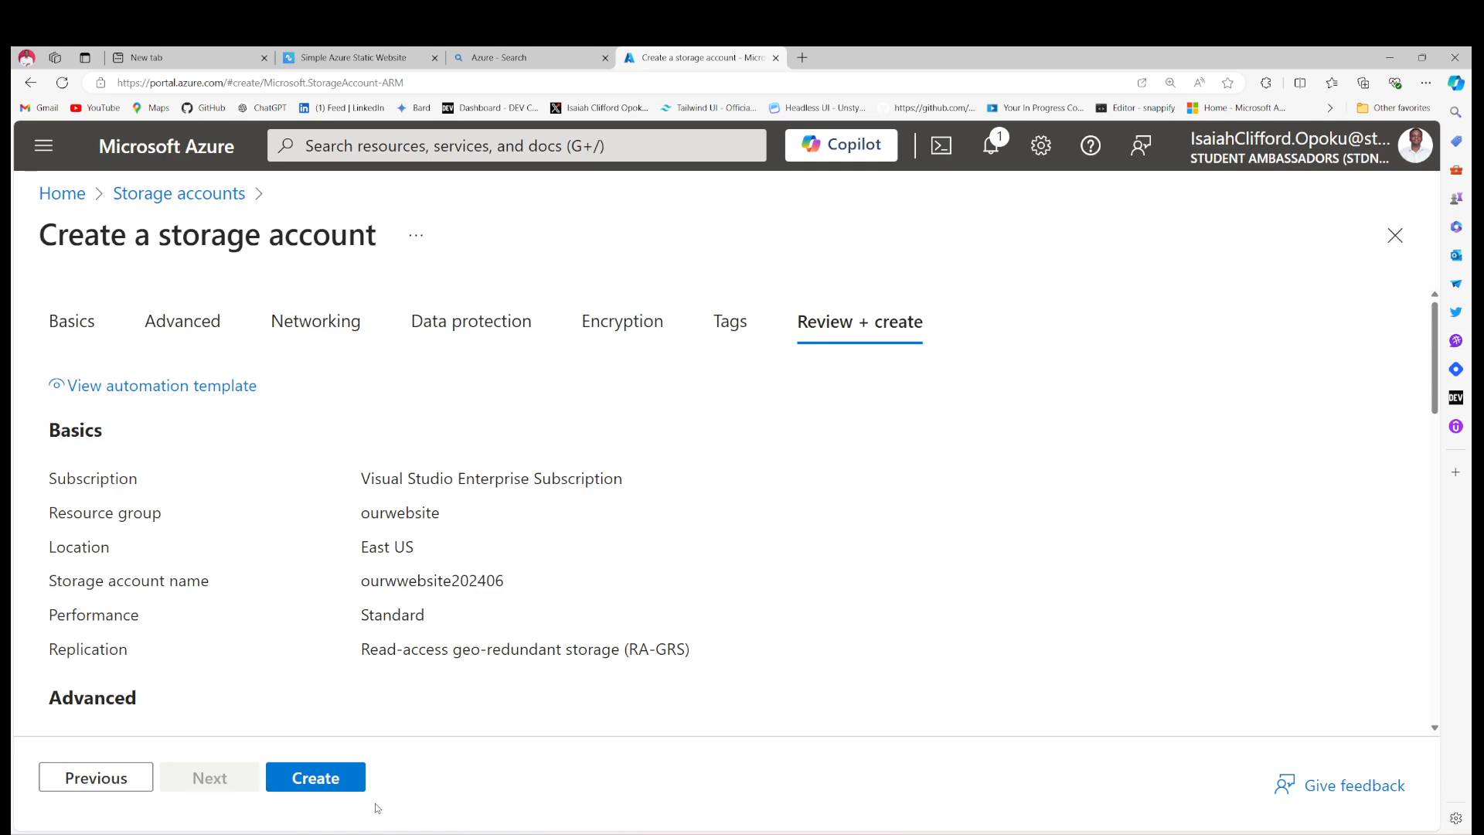
left_click(324, 779)
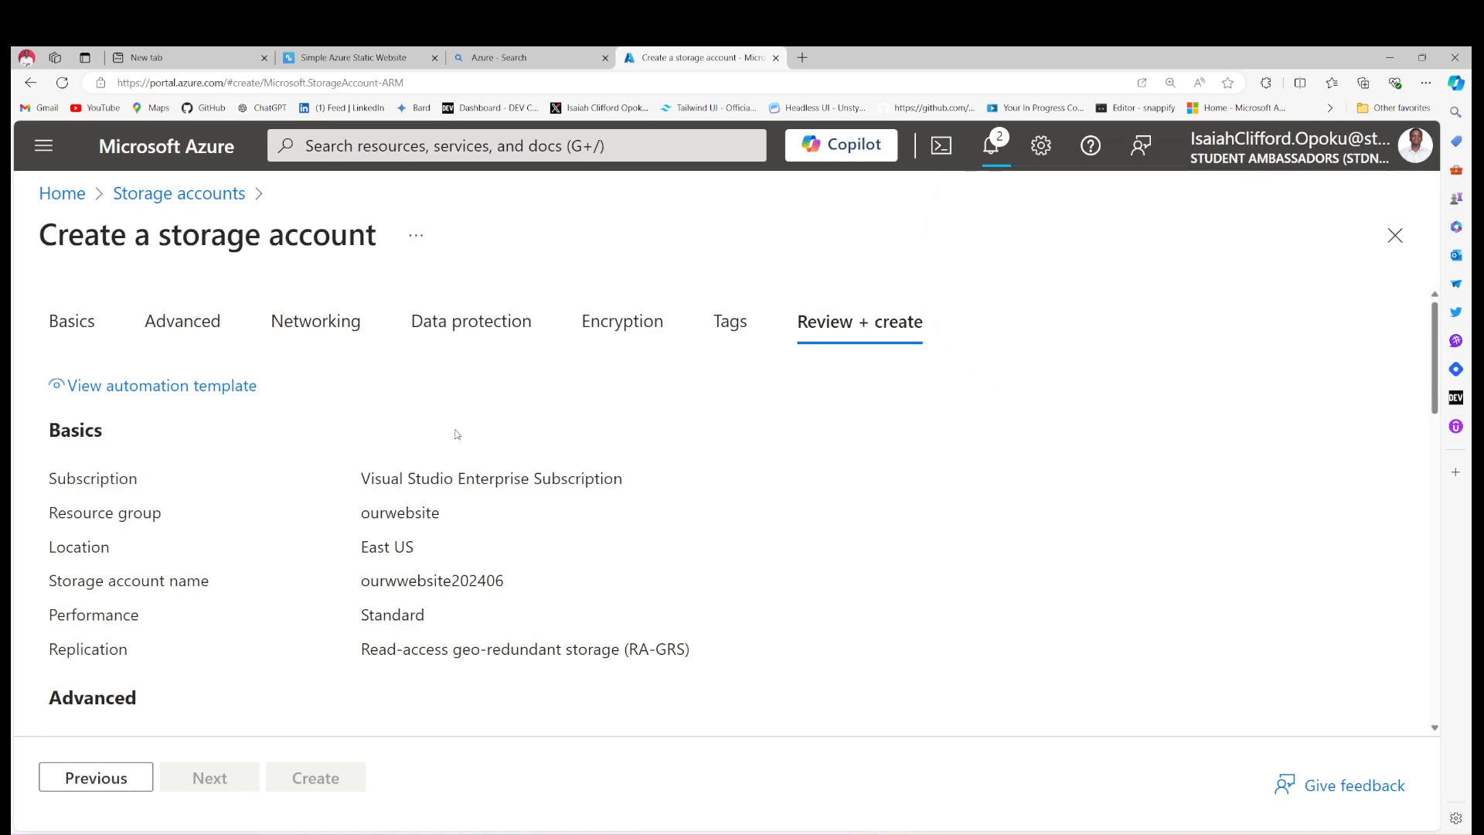
left_click(991, 145)
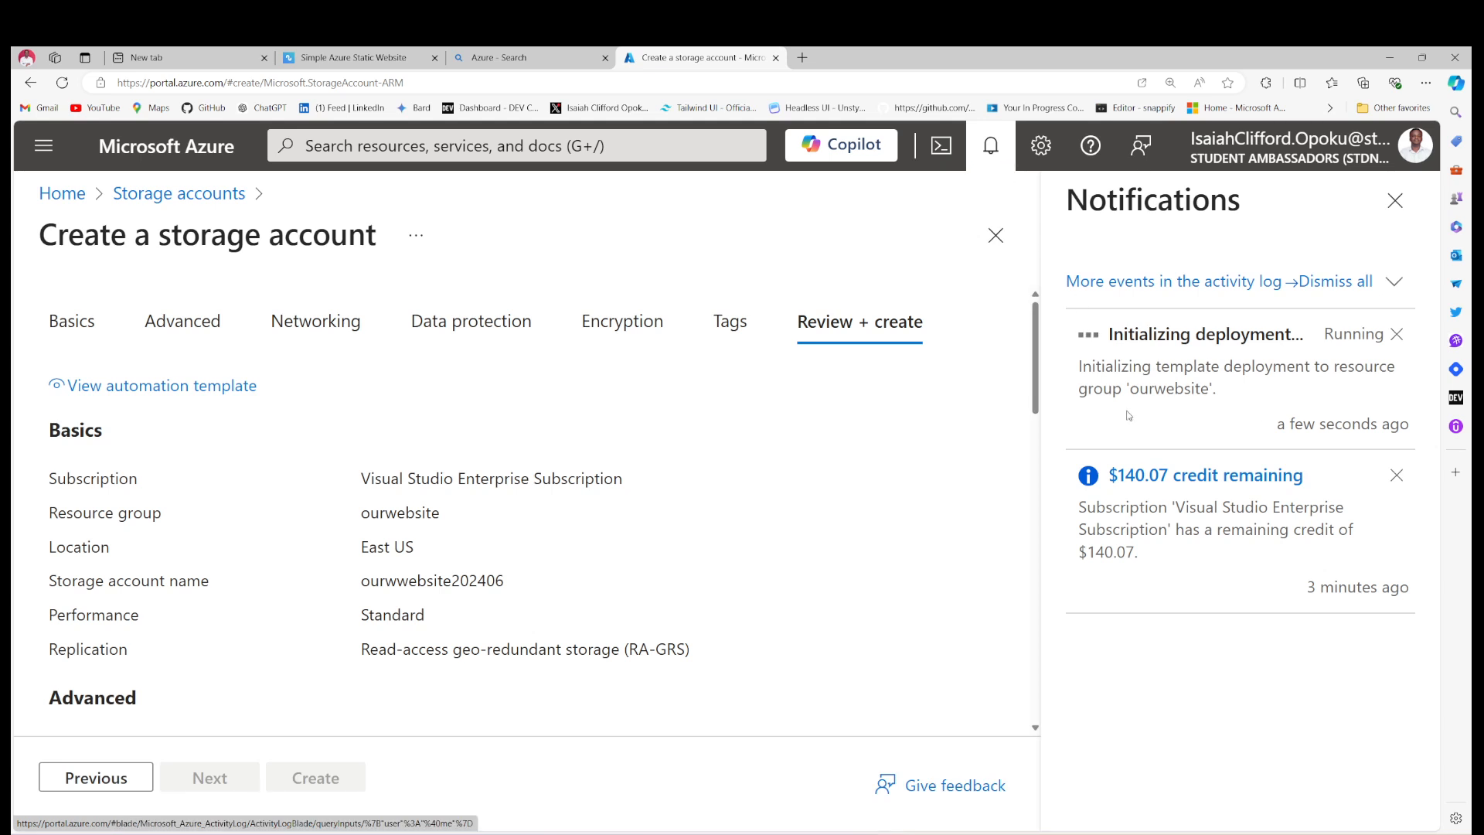
left_click(1397, 475)
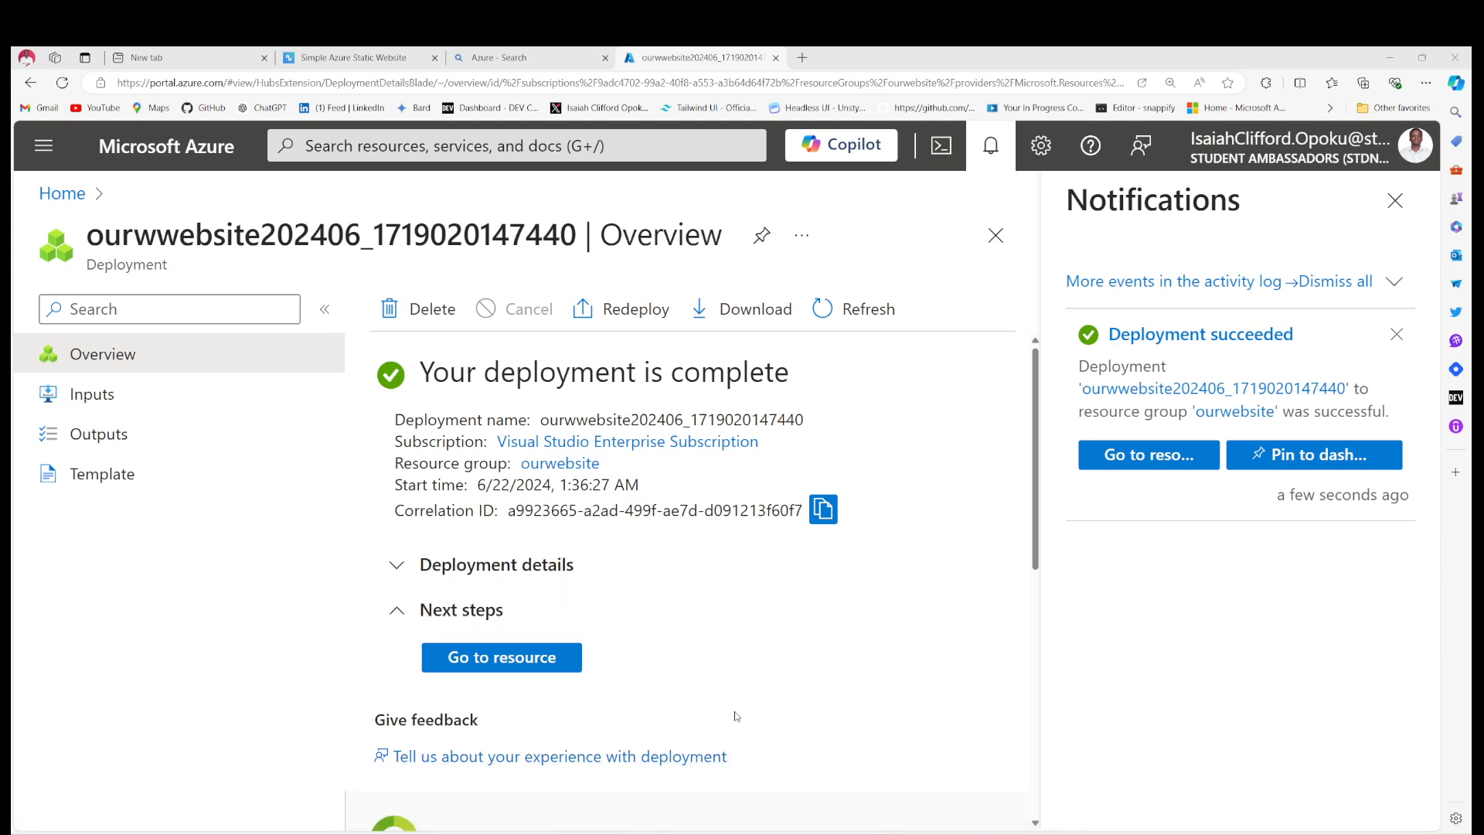
- Go to the newly deployed storage account resource and close the notifications
scroll(661, 695, "down", 3)
scroll(640, 671, "up", 3)
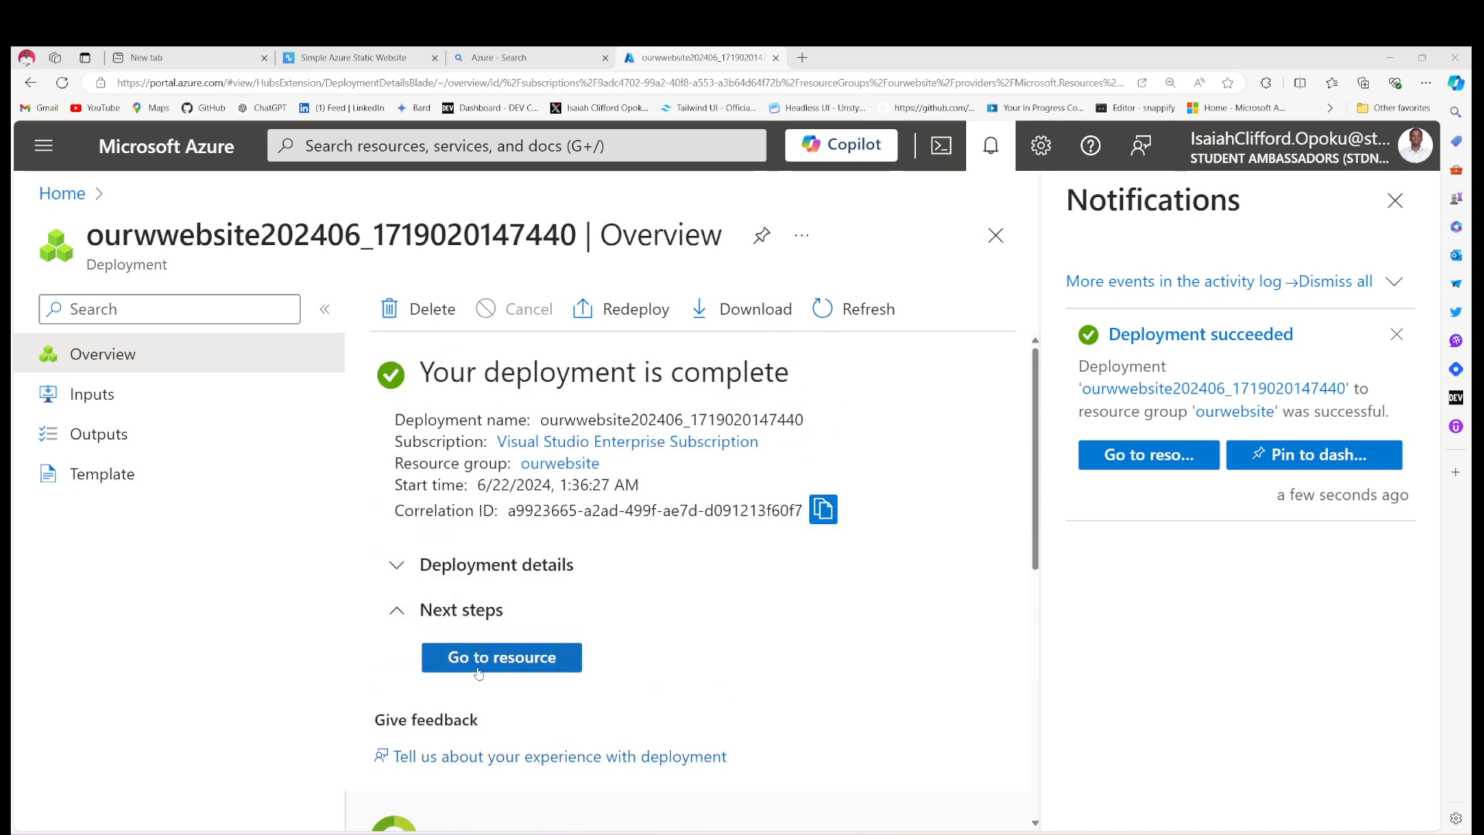
left_click(525, 659)
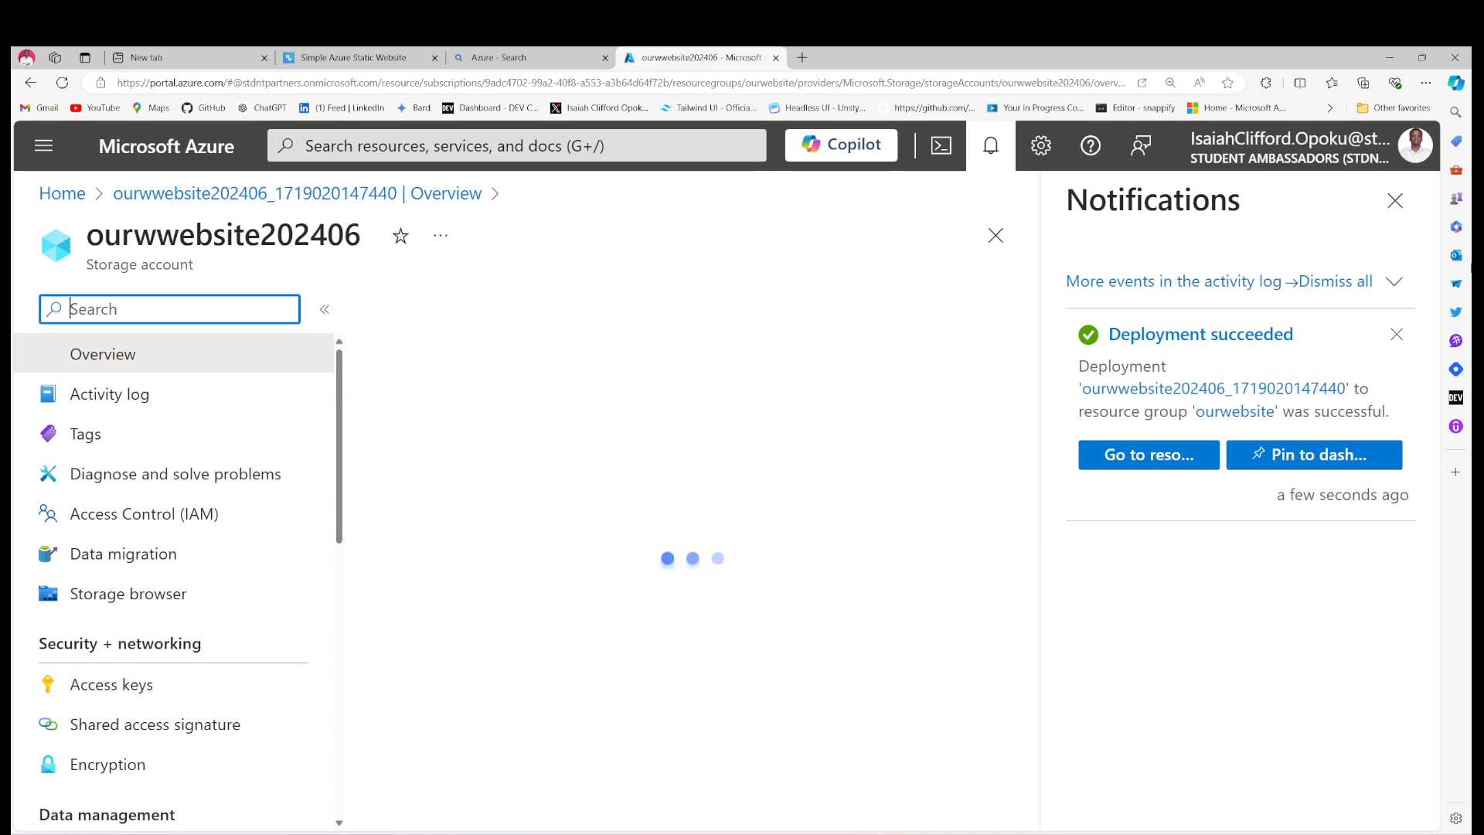
left_click(1395, 203)
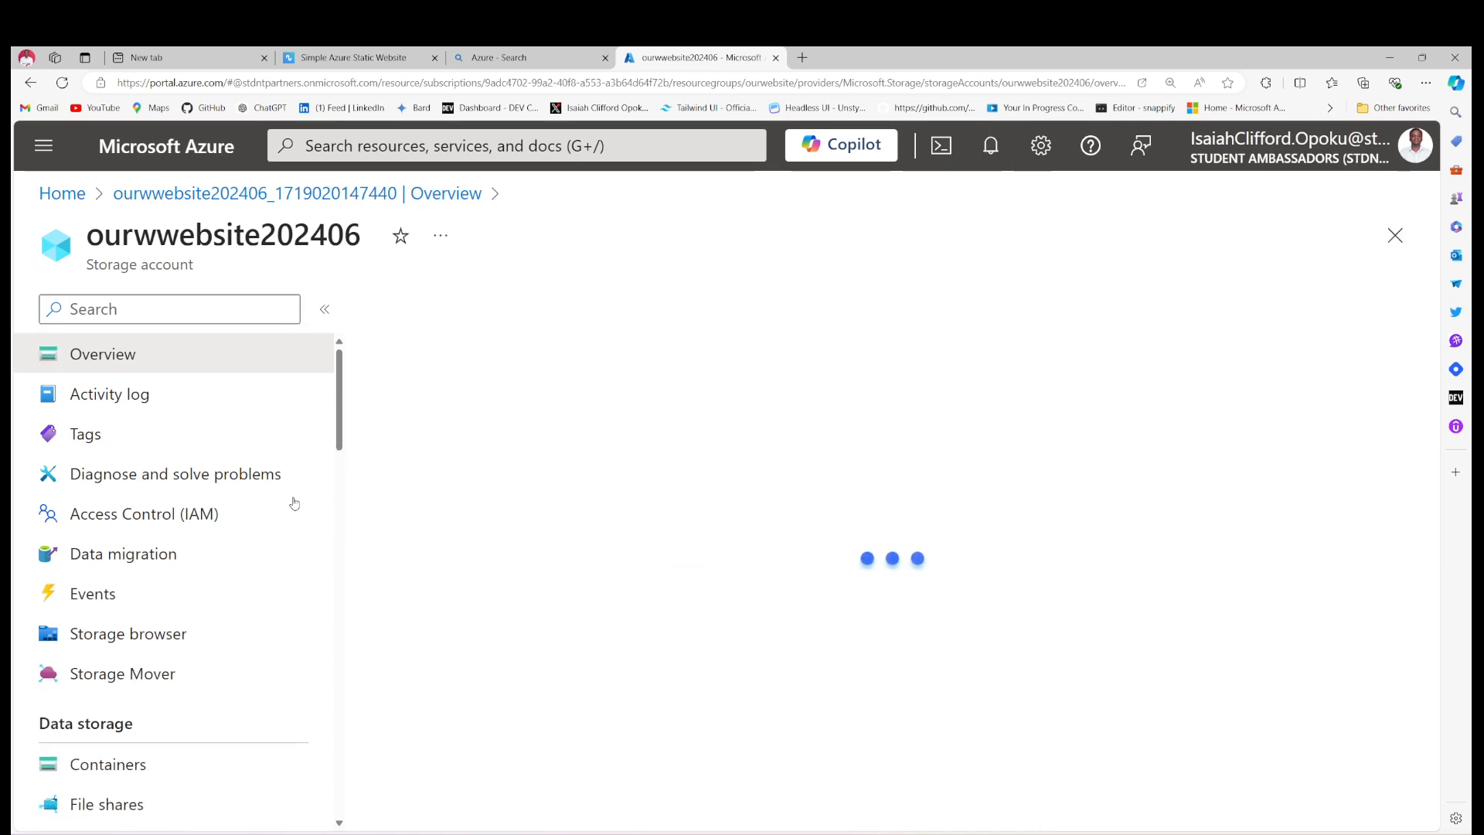
- Open the Static website settings in the storage account's data management section
scroll(194, 496, "down", 4)
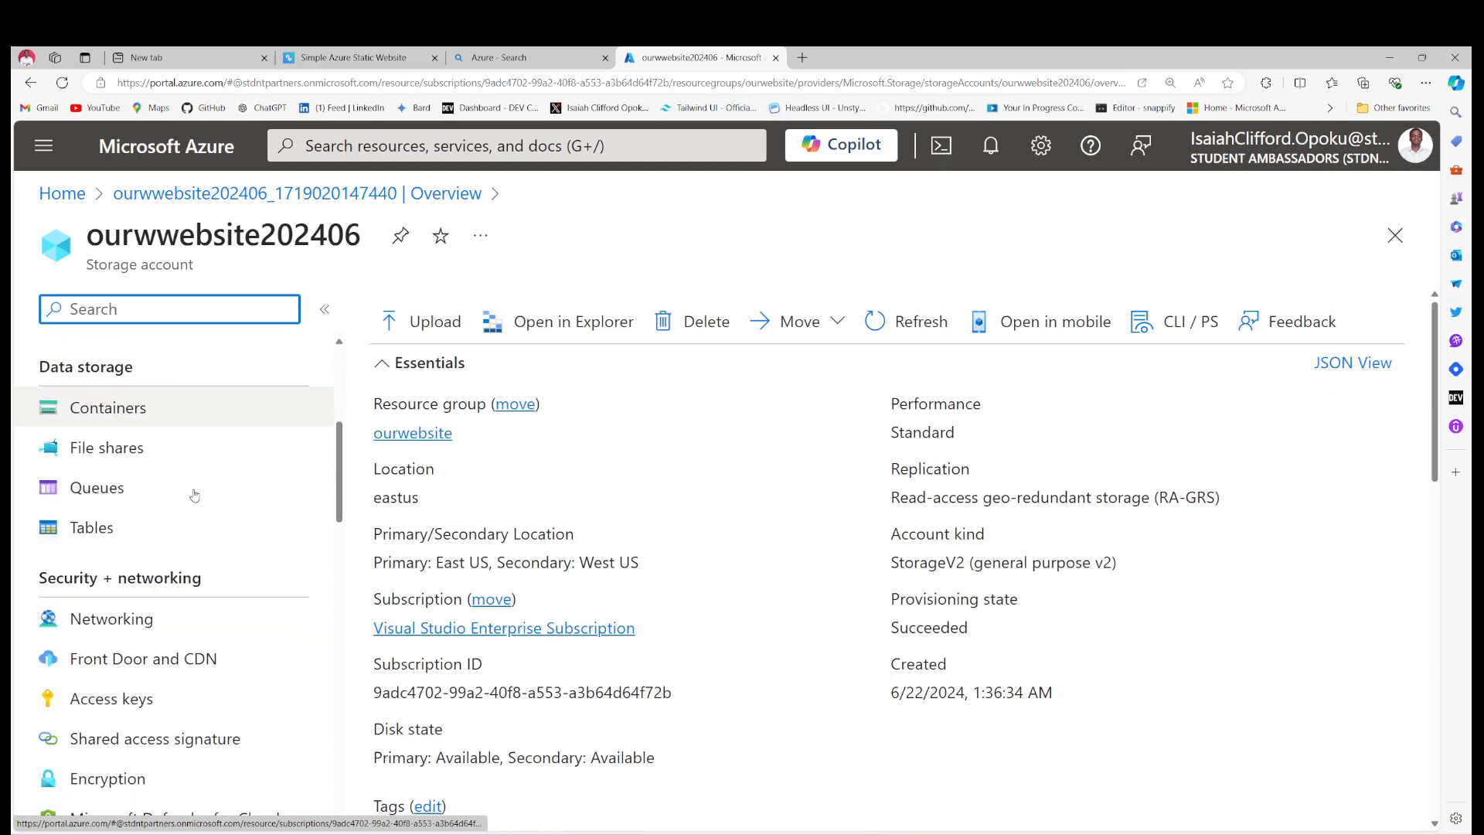
scroll(194, 490, "down", 1)
scroll(309, 667, "down", 5)
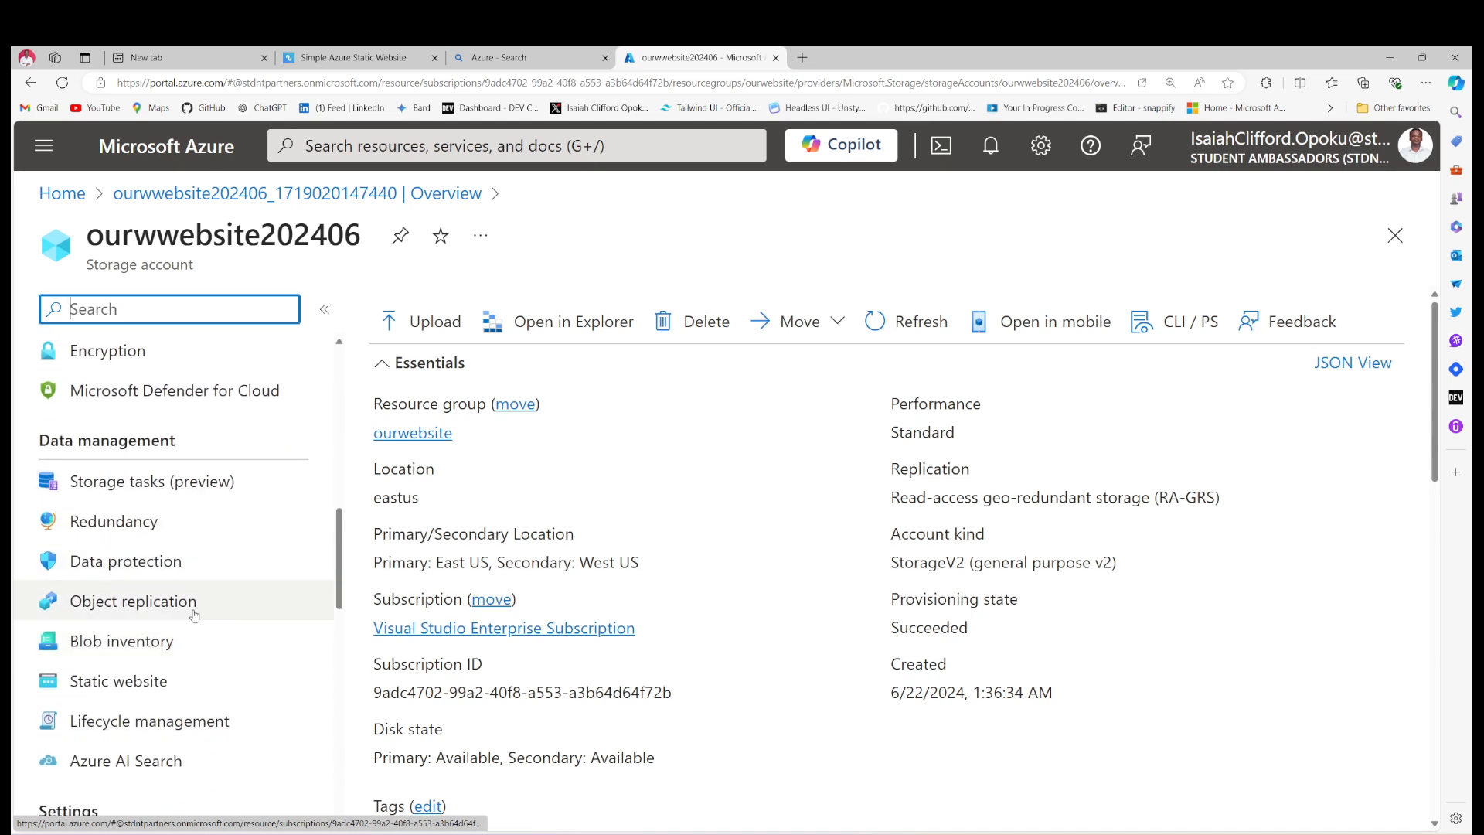
scroll(177, 603, "down", 3)
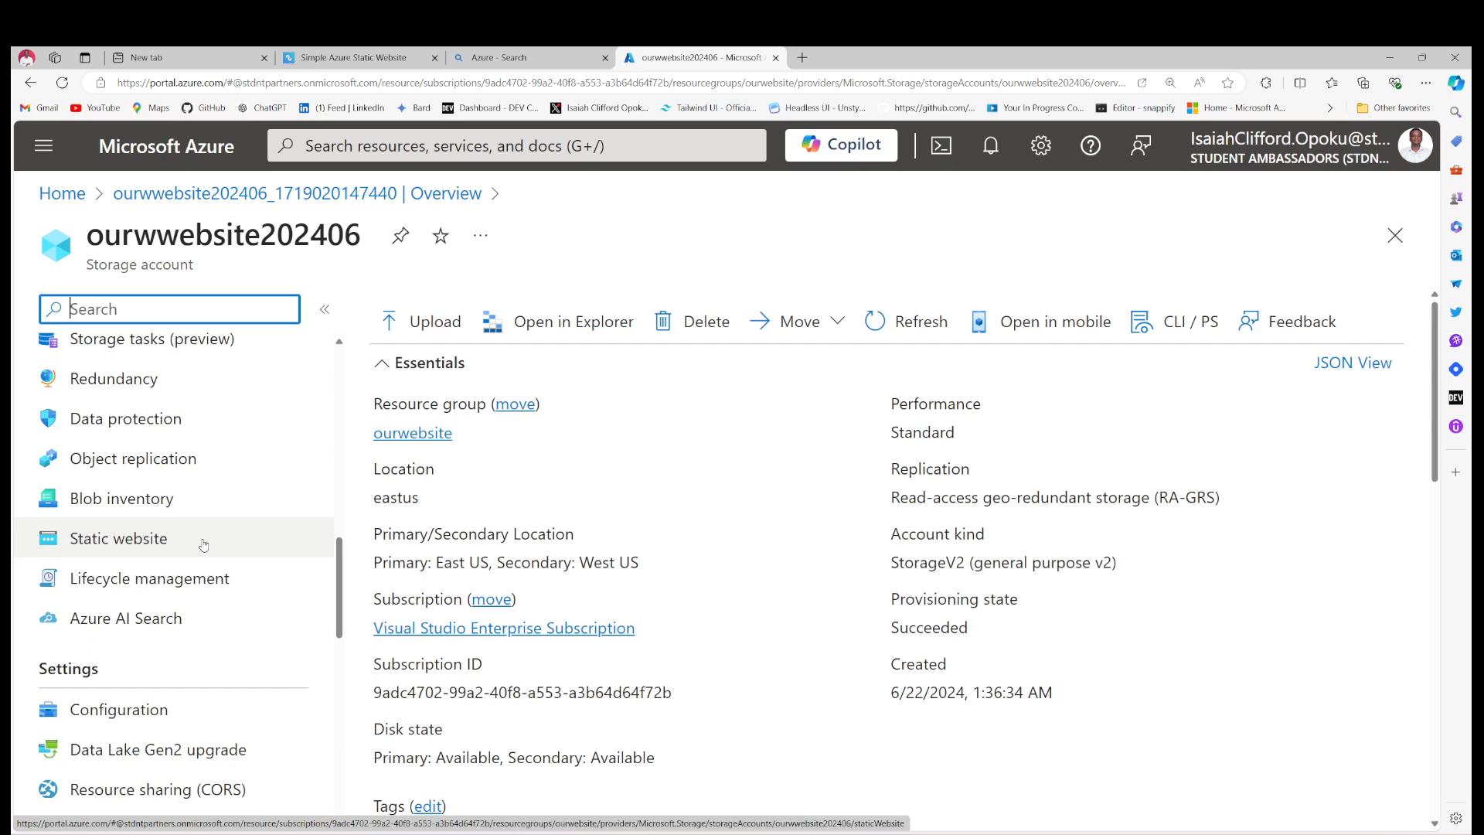
left_click(177, 542)
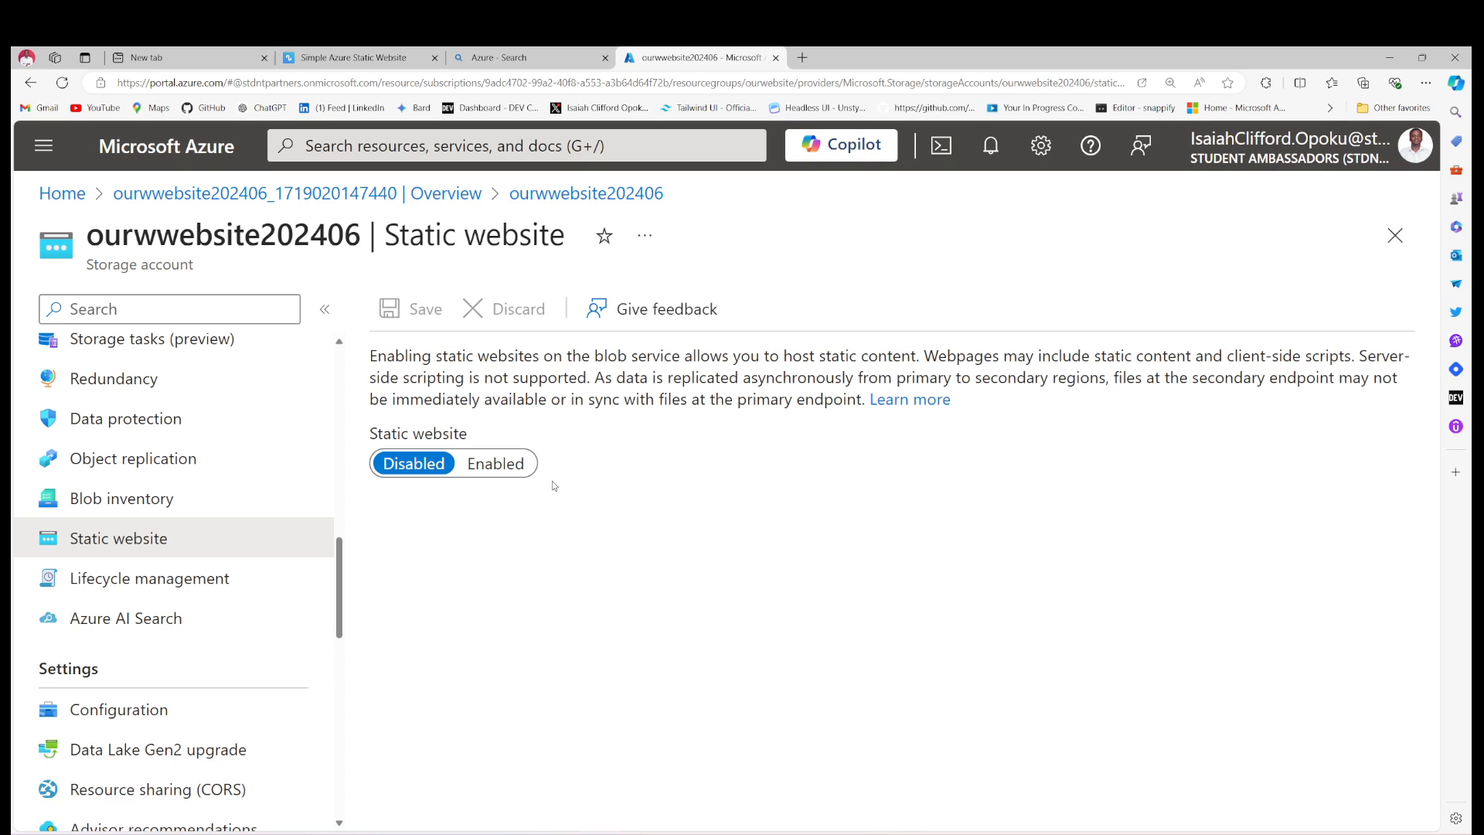
- Enable static website hosting with index.html as index document and error.html as error document, and save the settings
left_click(518, 465)
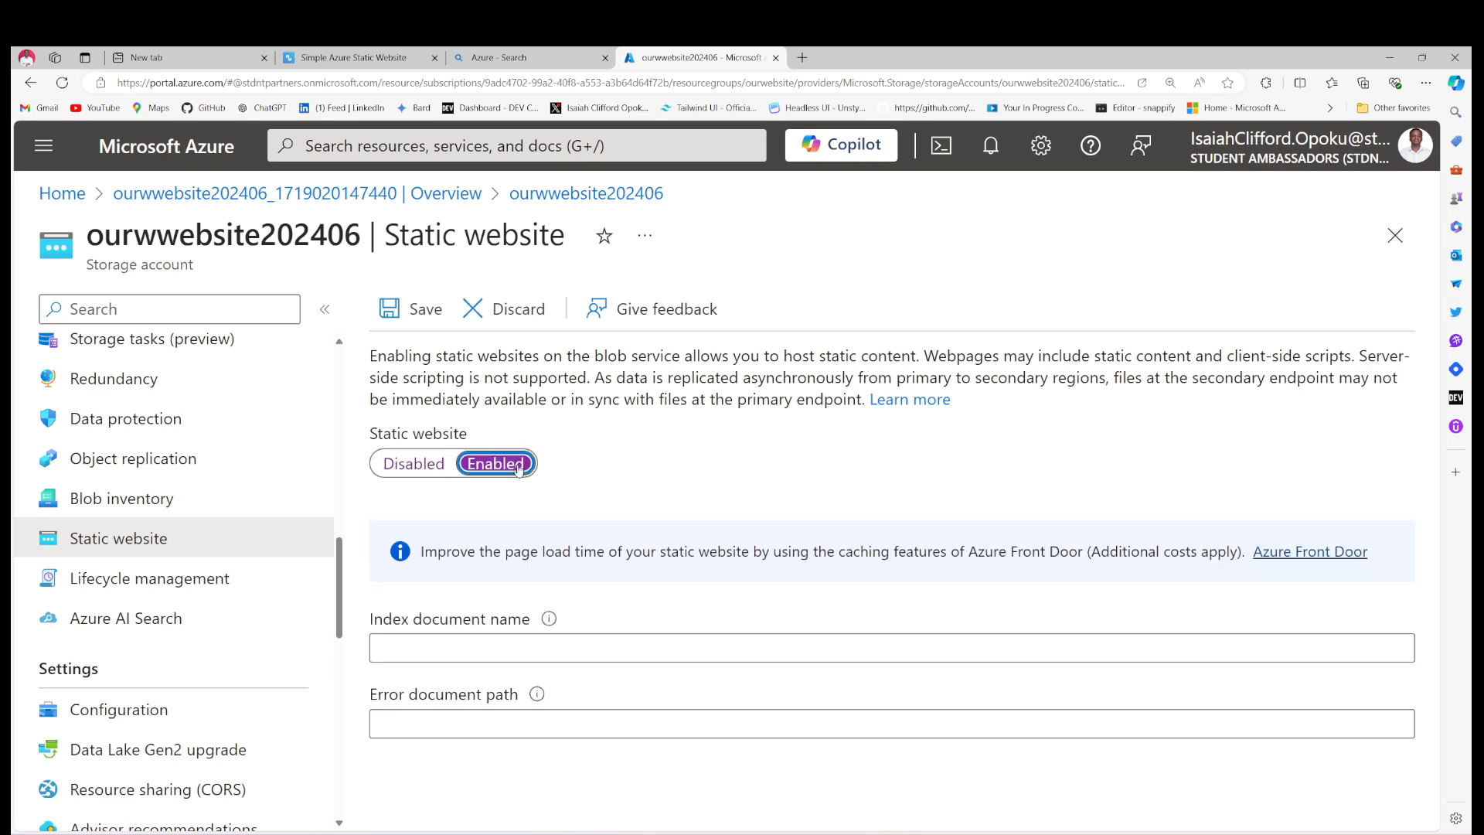
left_click(524, 642)
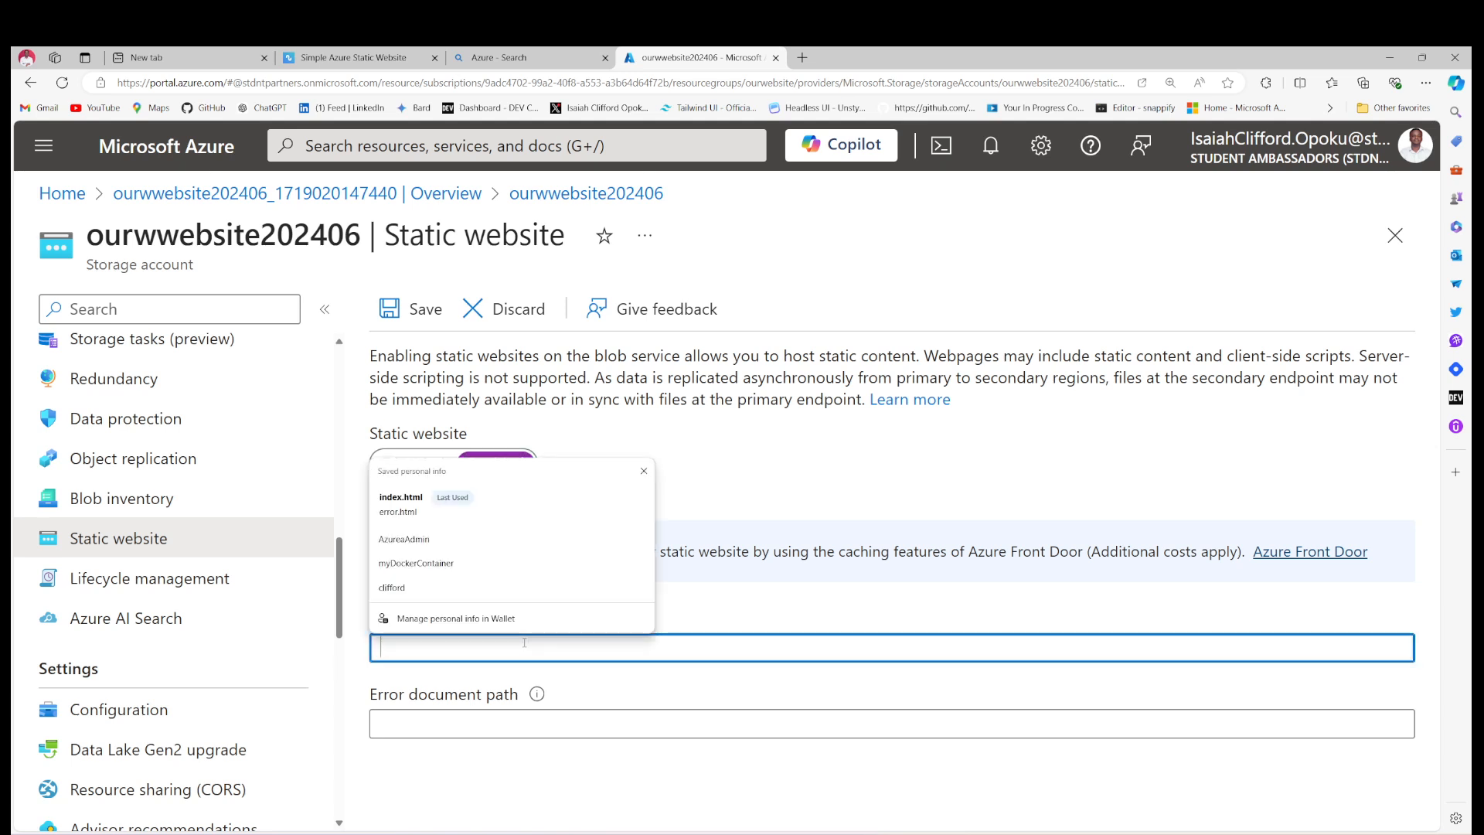
left_click(424, 496)
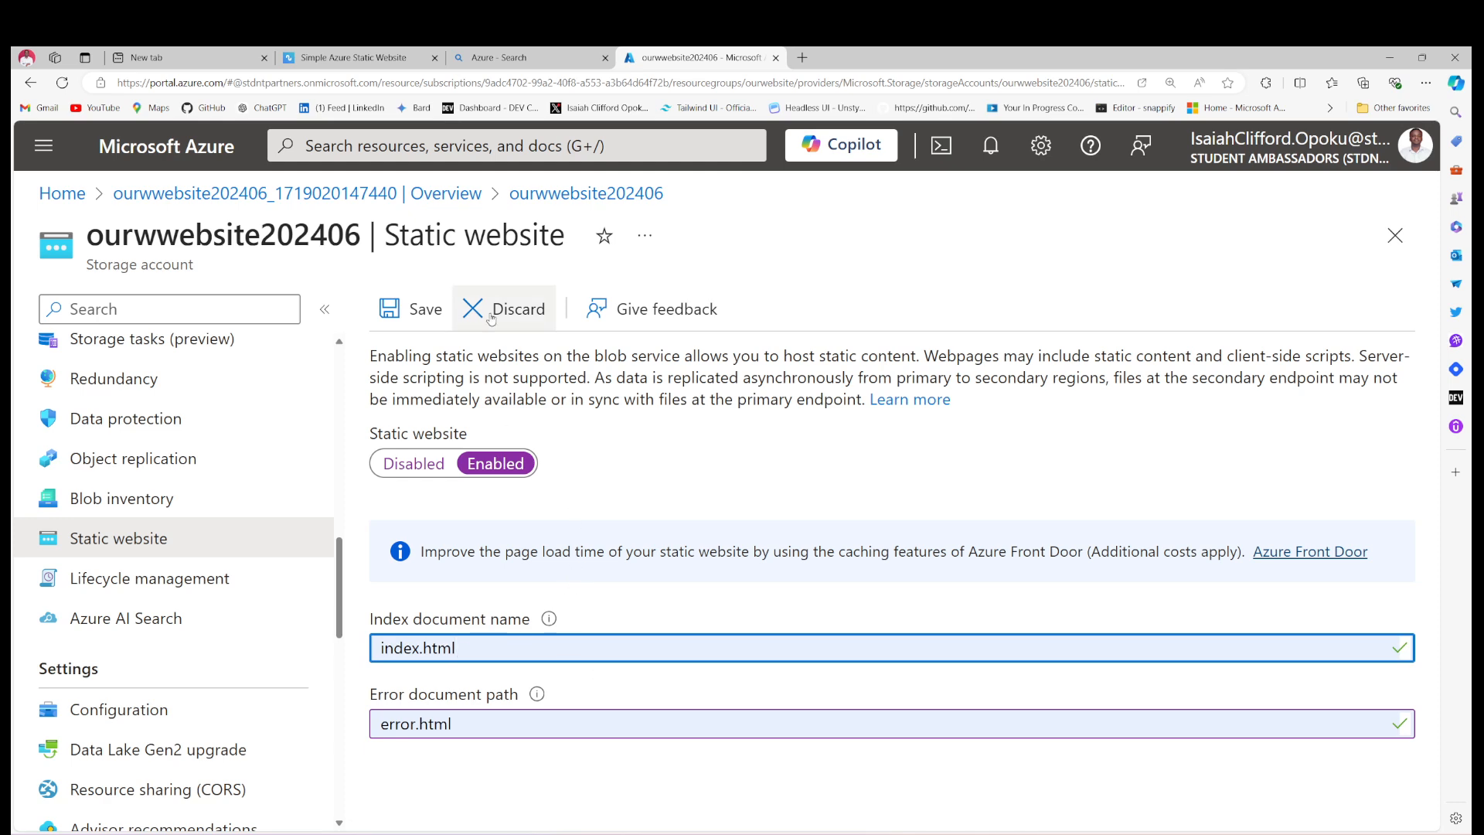
left_click(466, 725)
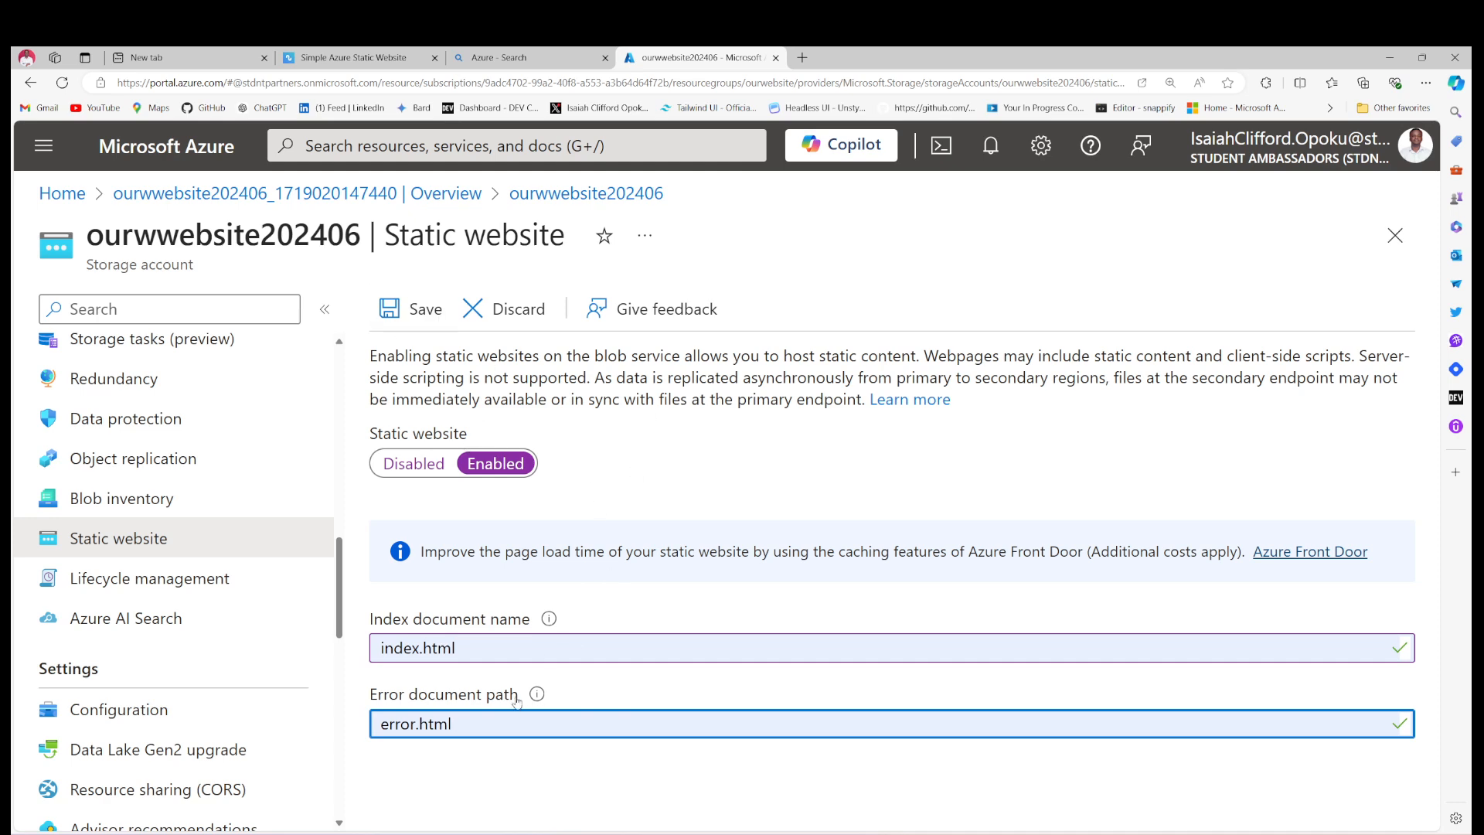
left_click_drag(454, 647, 347, 647)
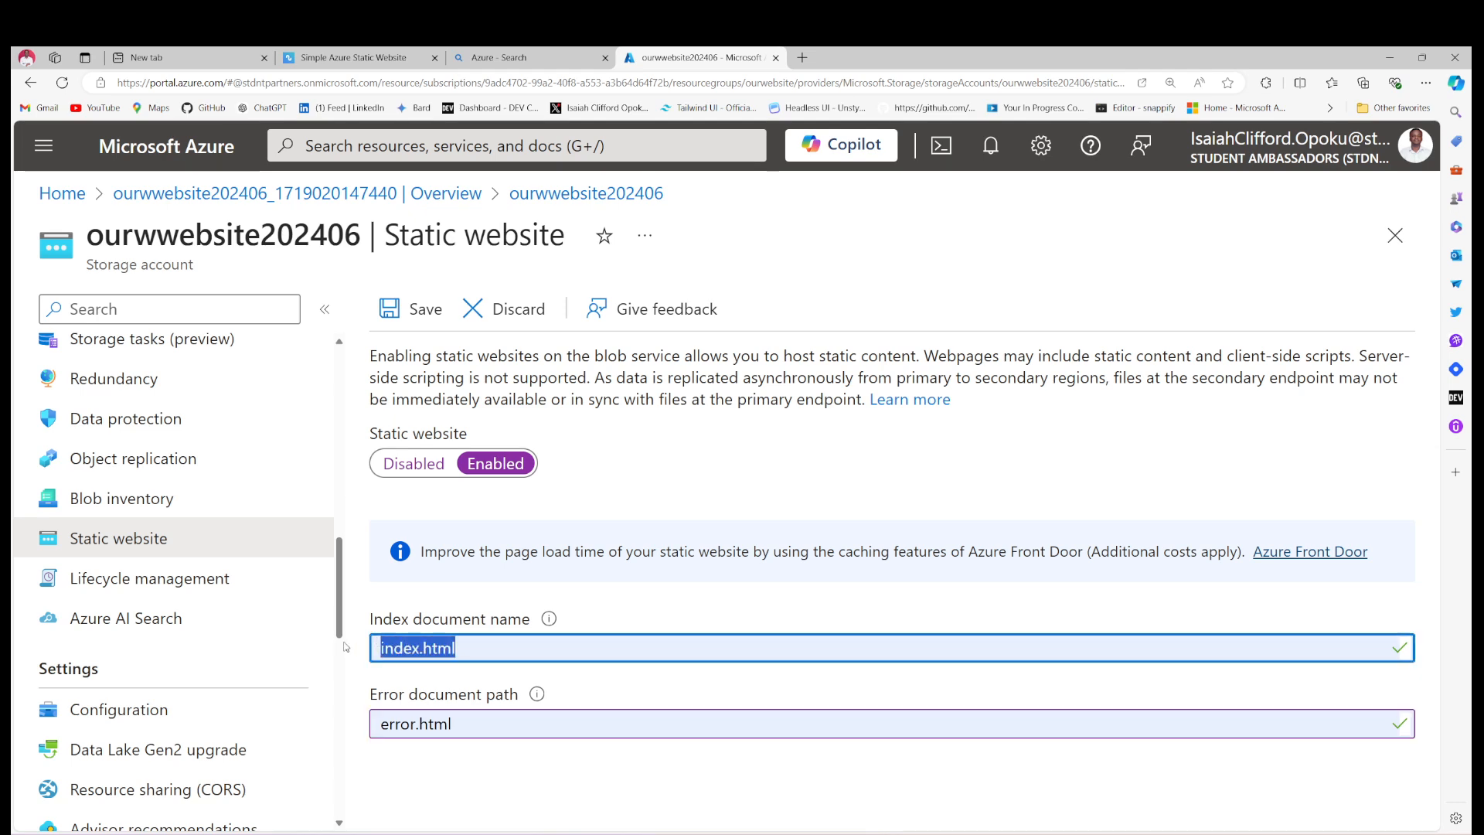
left_click(412, 308)
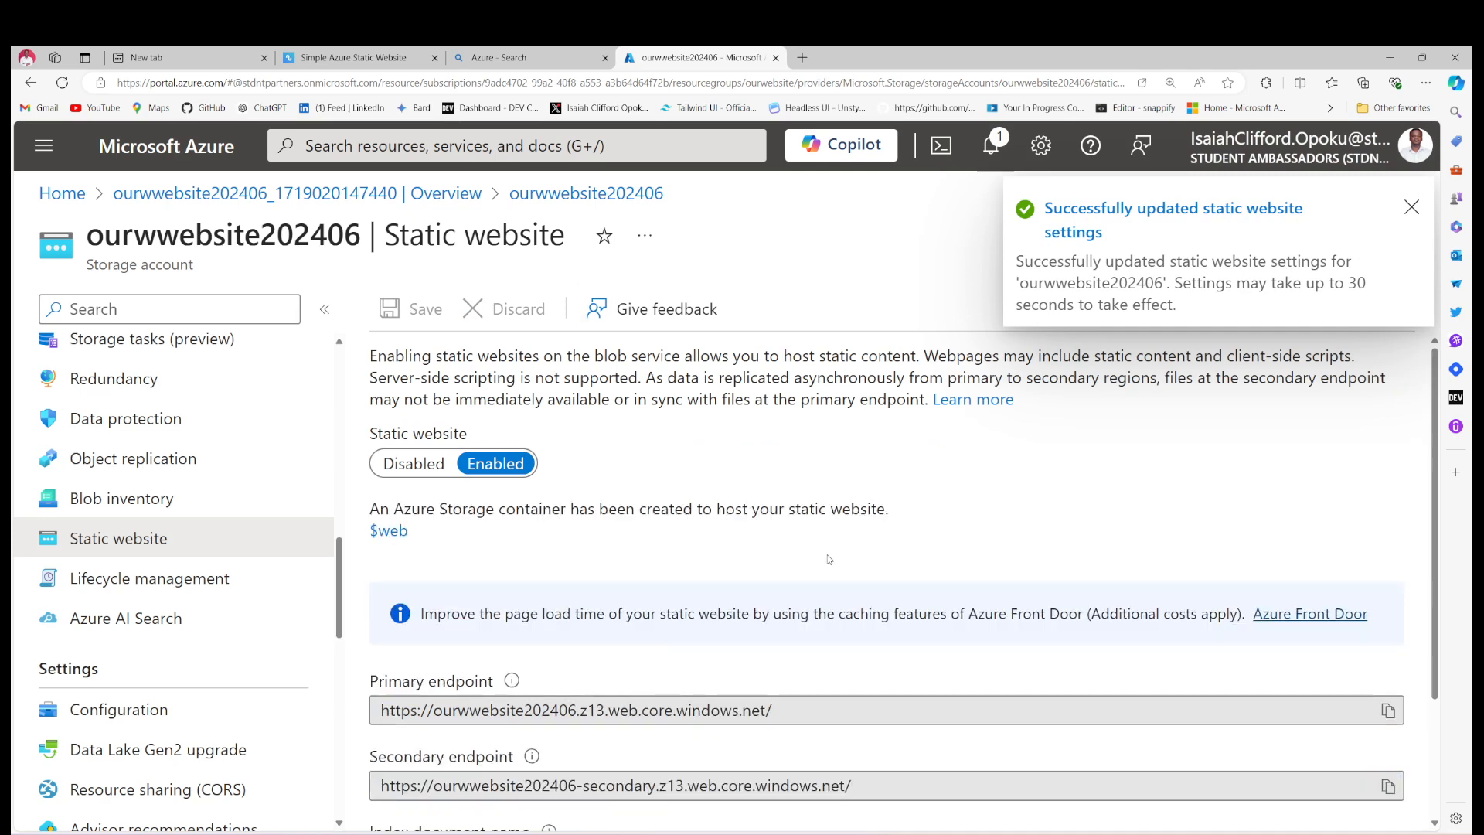
left_click(1411, 208)
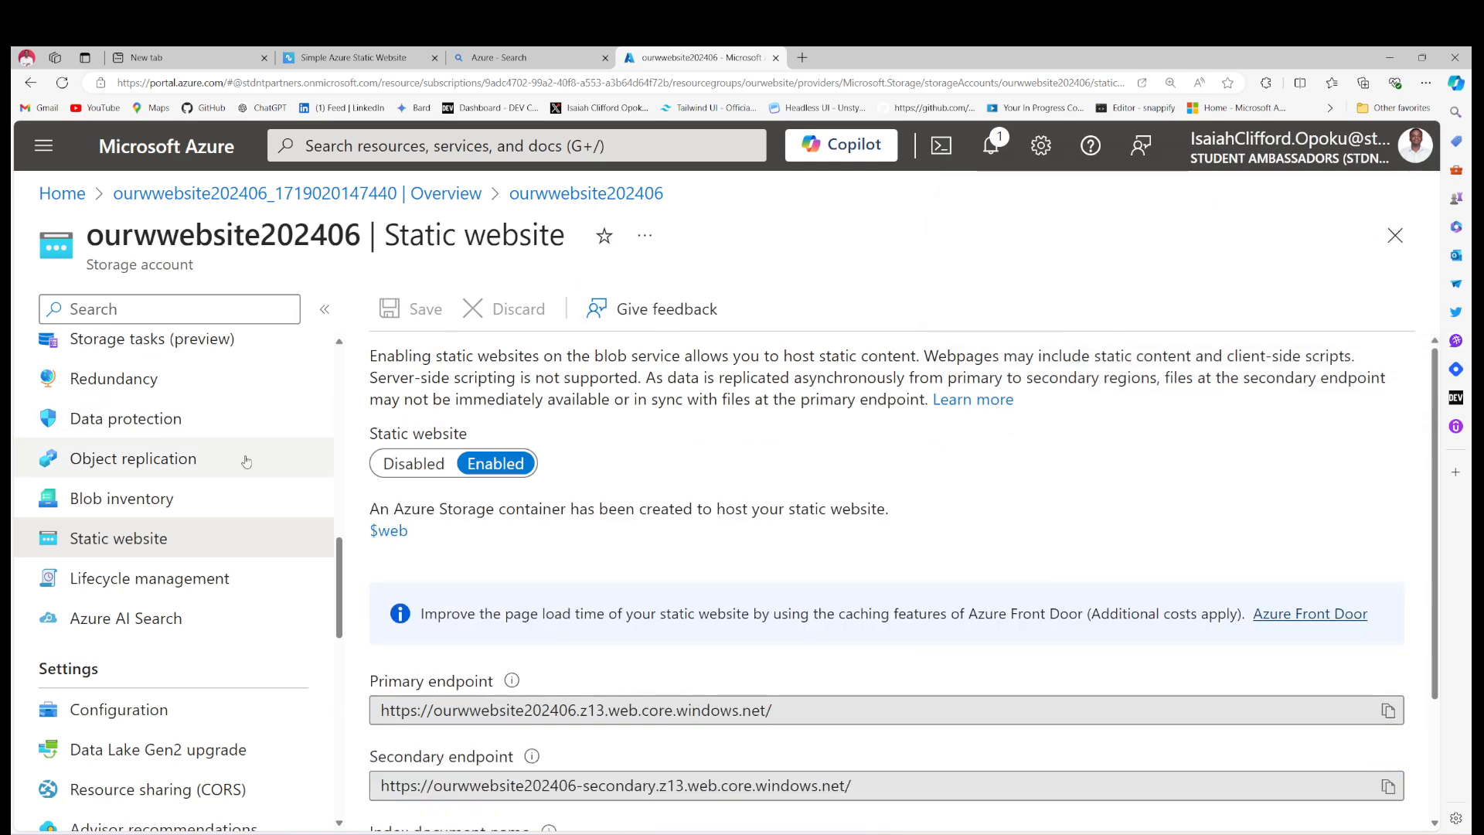
- Examine the primary endpoint URL in the static website settings
scroll(183, 484, "up", 10)
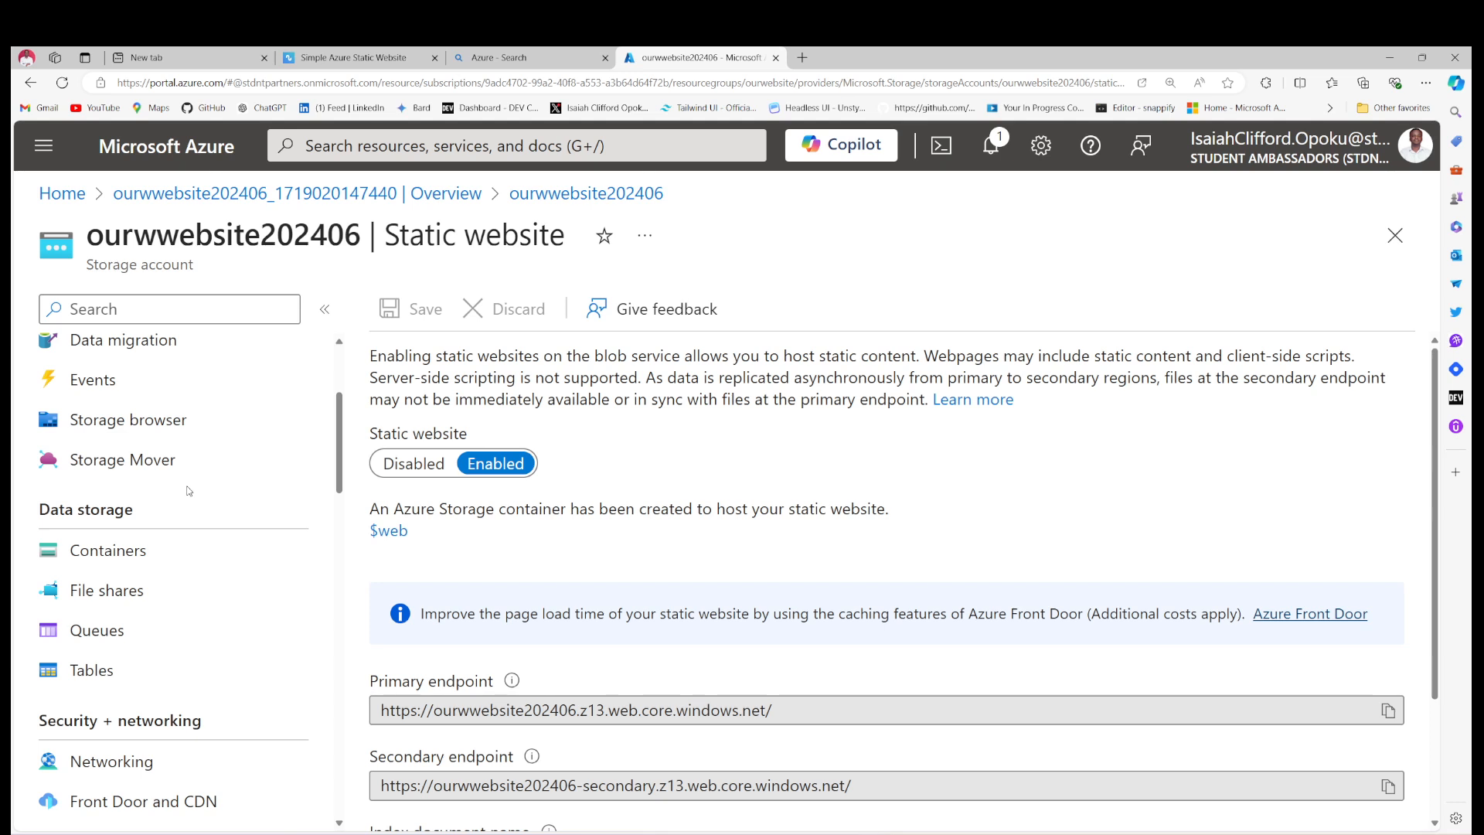
scroll(188, 491, "up", 3)
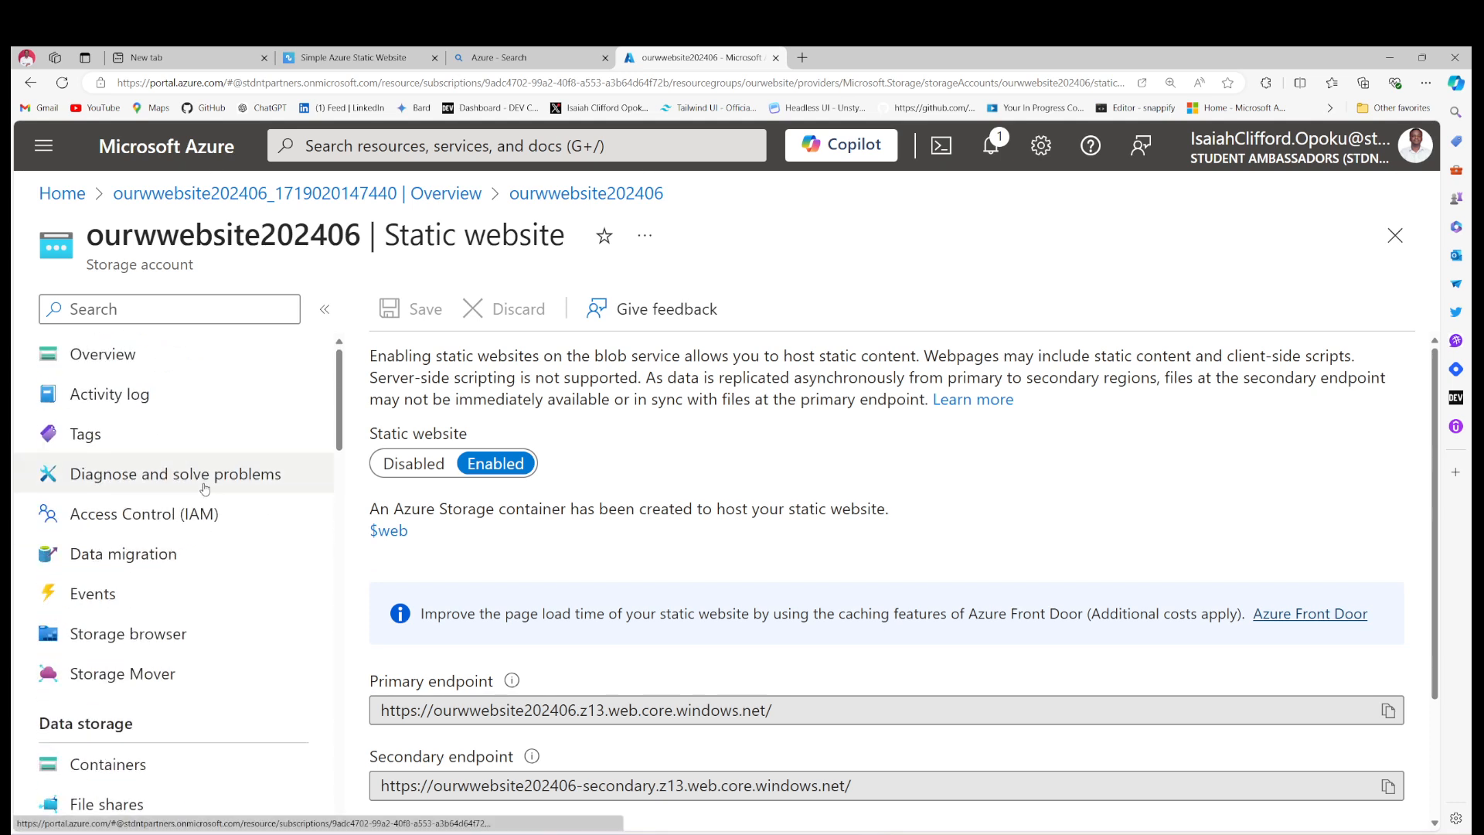
scroll(850, 580, "down", 3)
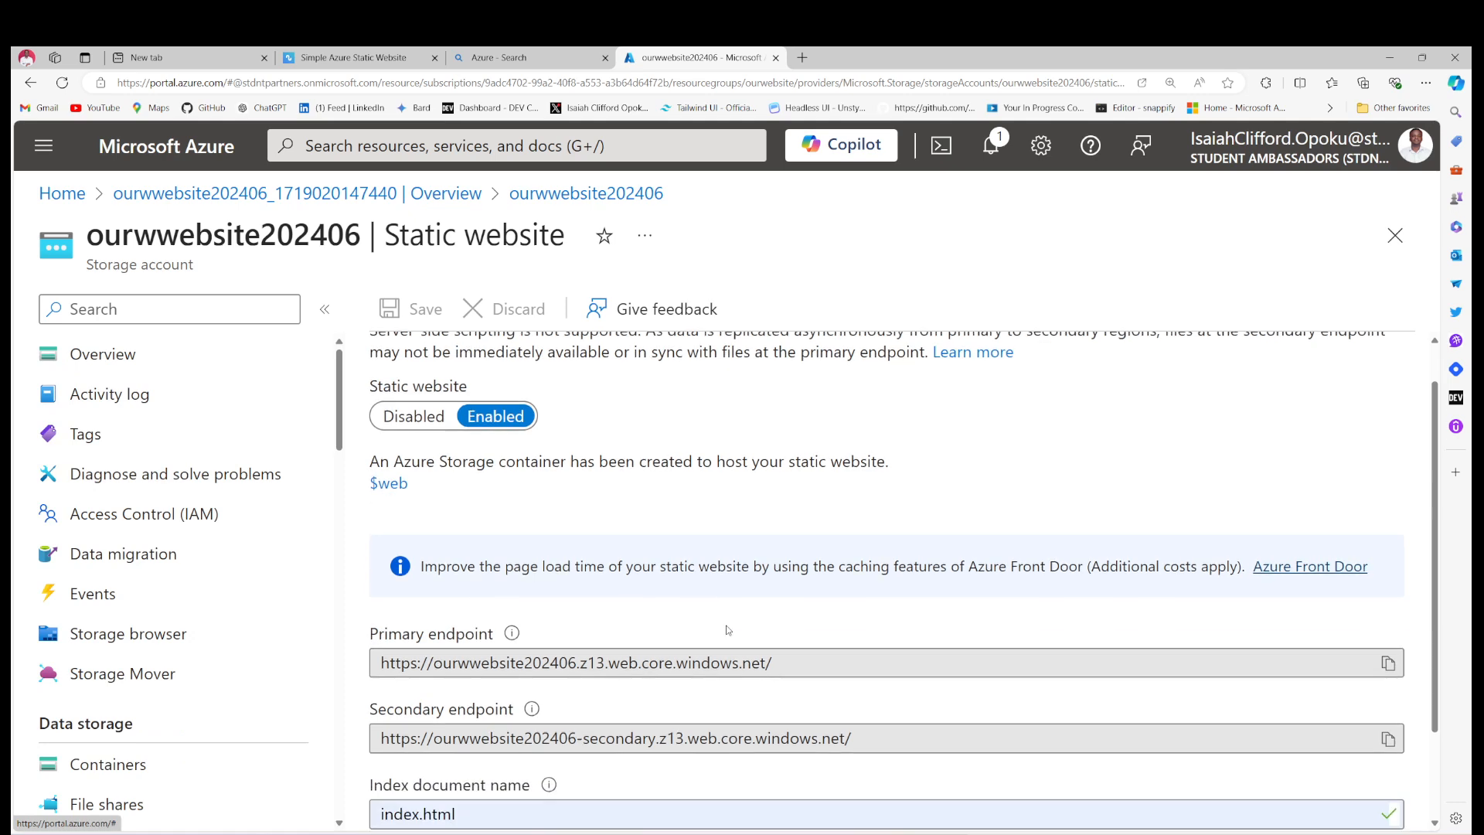
left_click_drag(799, 545, 360, 545)
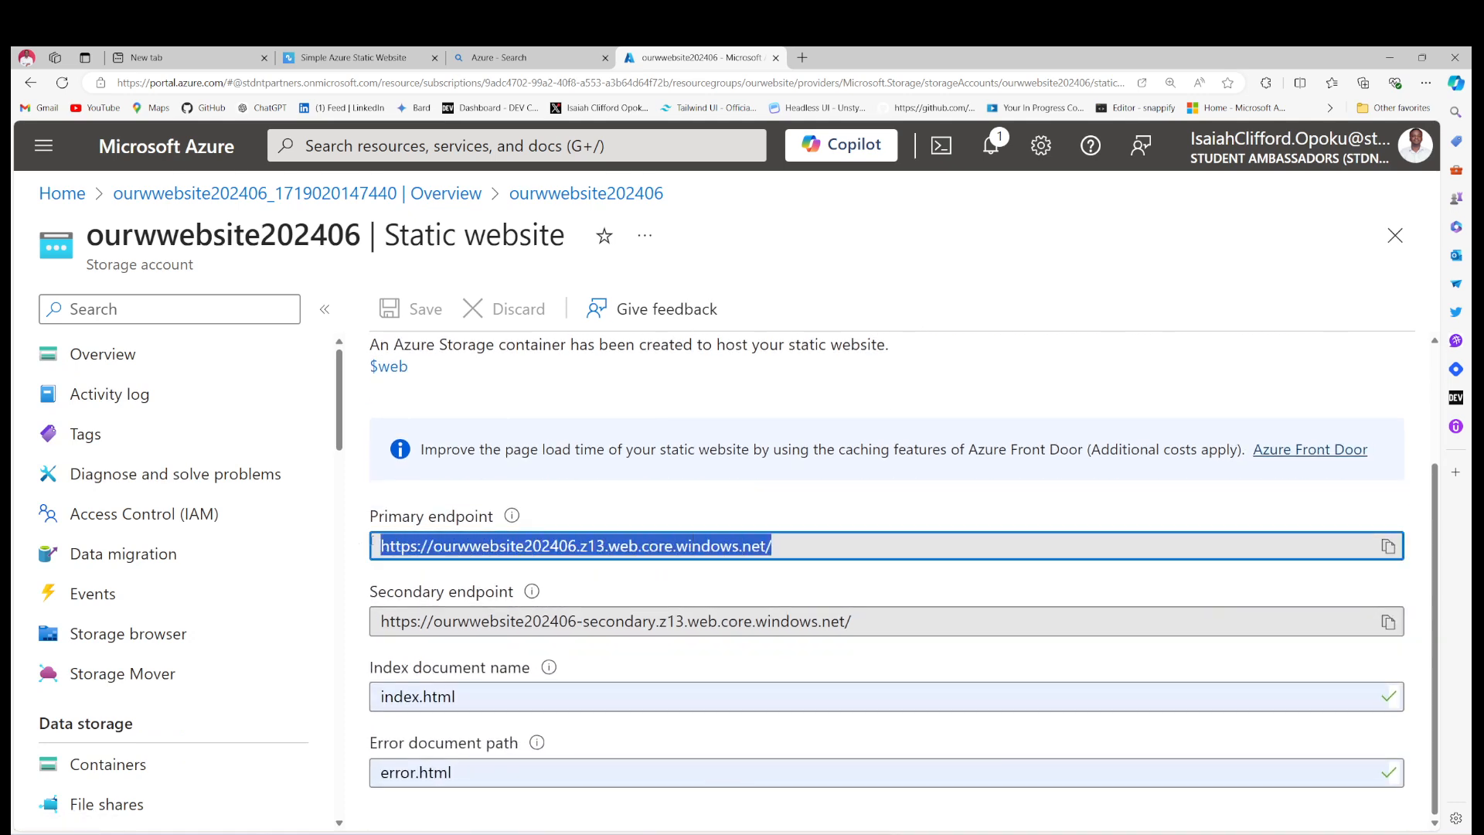
left_click(799, 545)
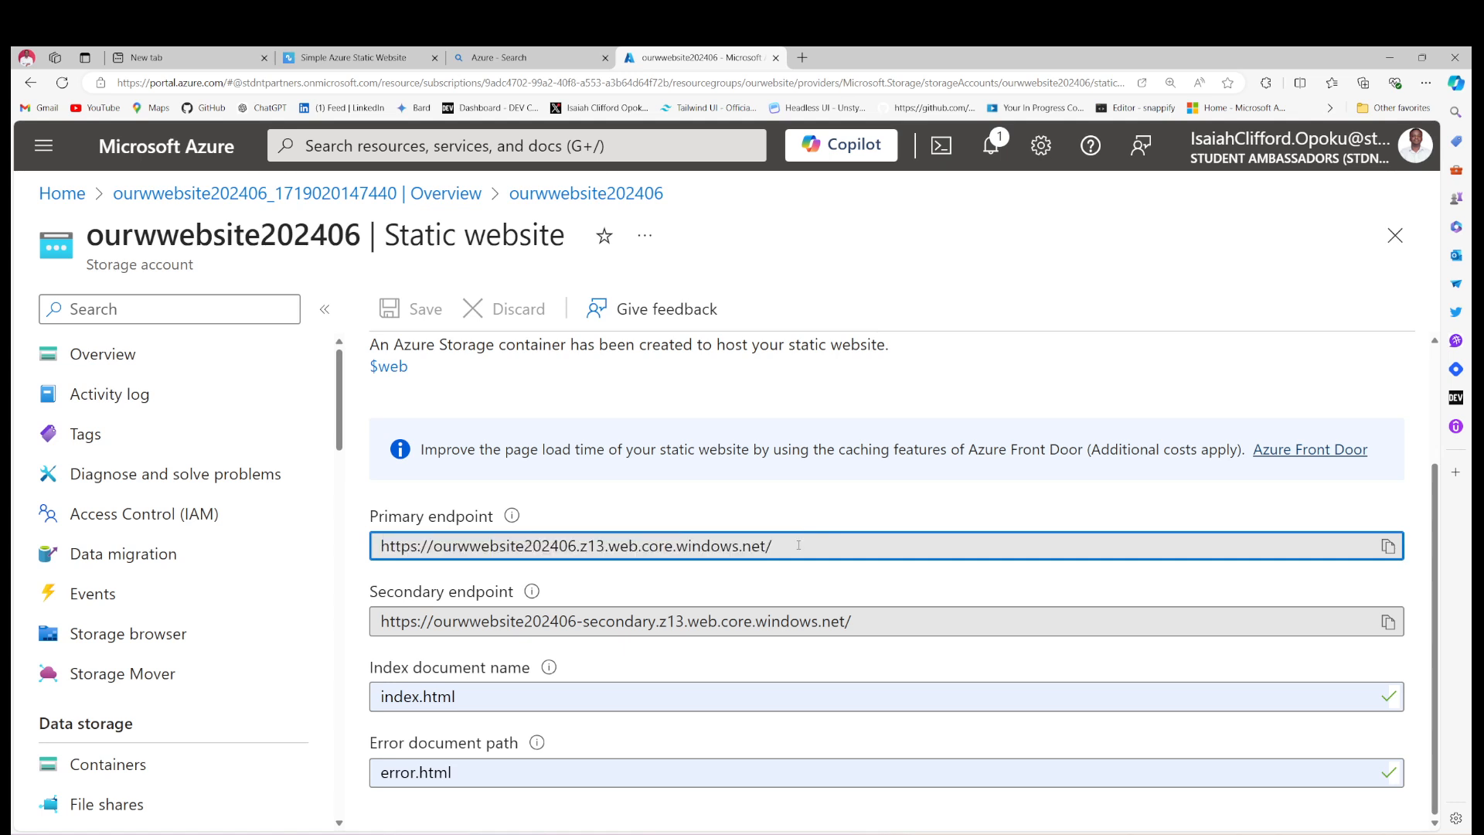
left_click_drag(797, 545, 371, 572)
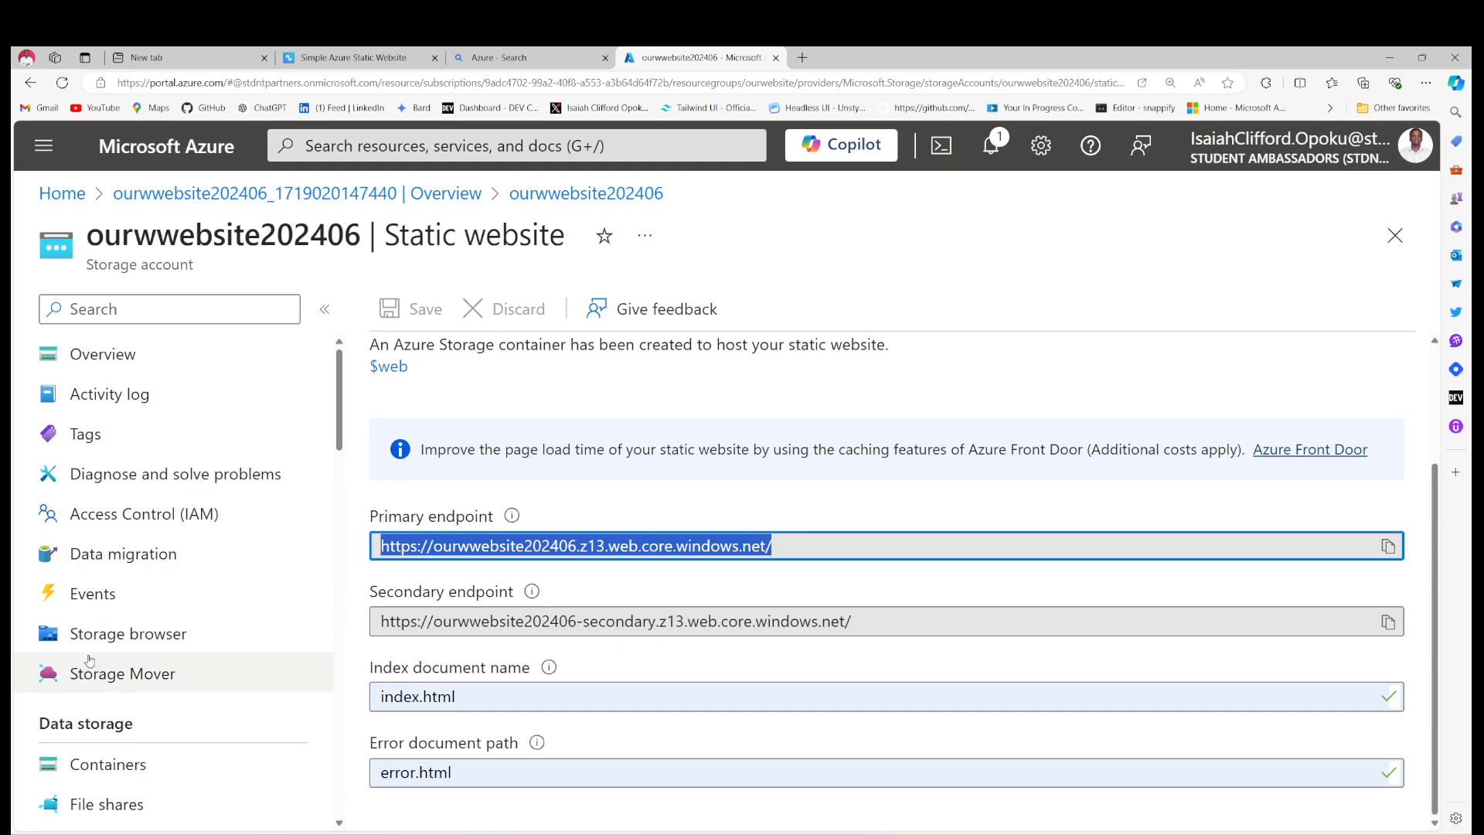
- Open the $web container from the storage account's data storage containers
scroll(126, 648, "down", 3)
scroll(128, 645, "up", 2)
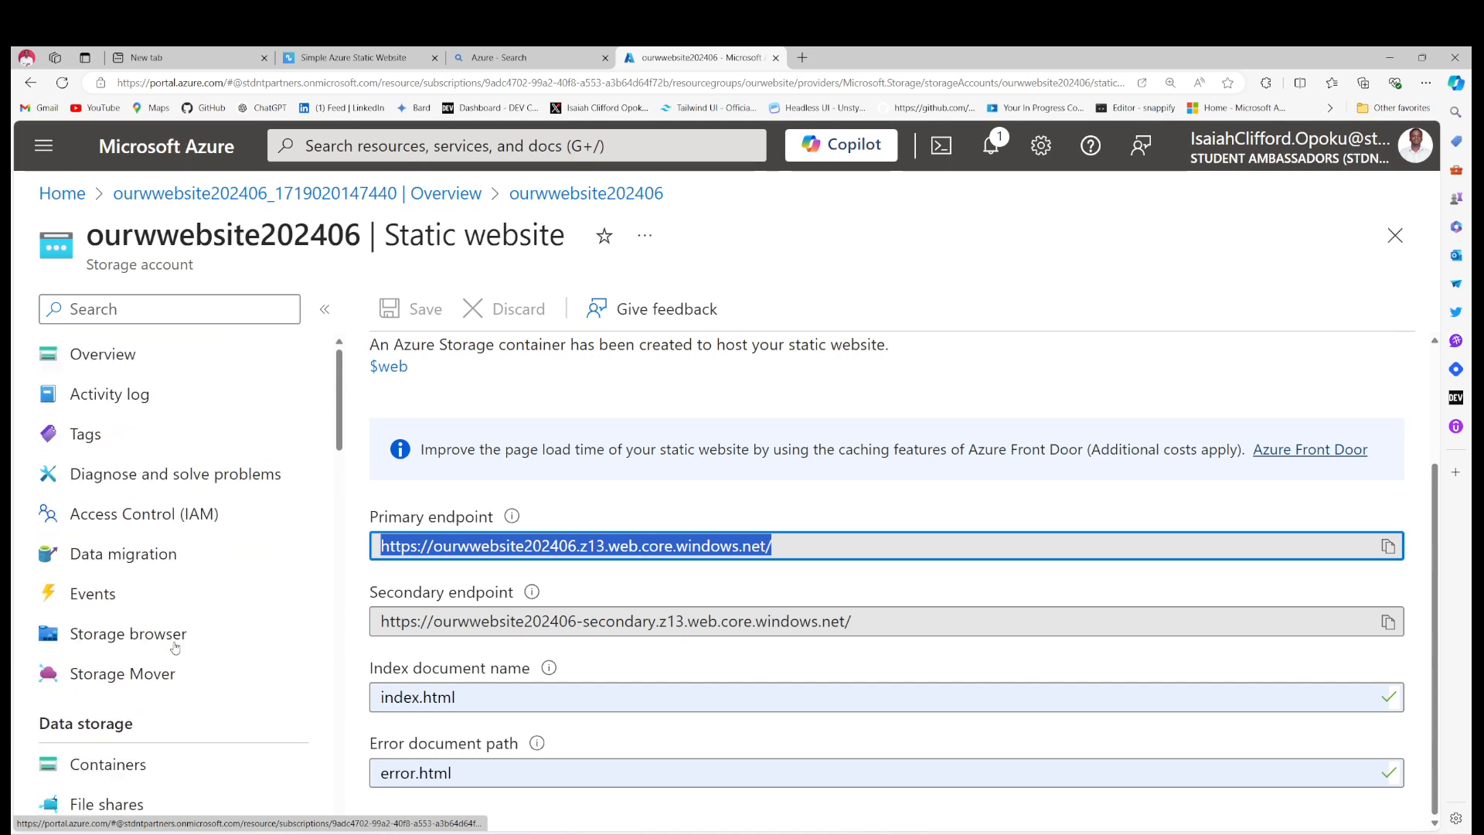
scroll(174, 614, "down", 4)
scroll(174, 614, "down", 3)
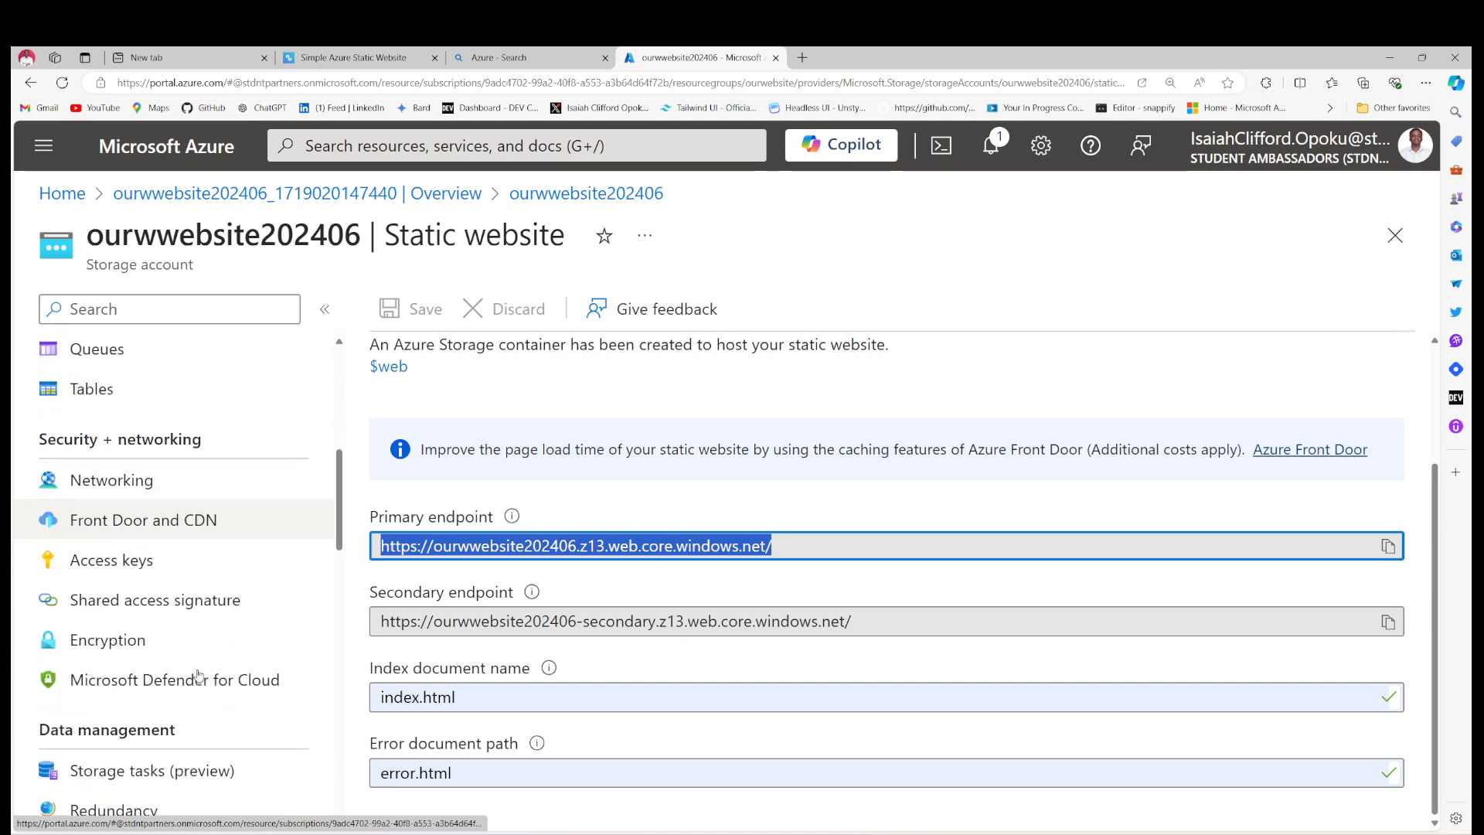
scroll(162, 587, "up", 4)
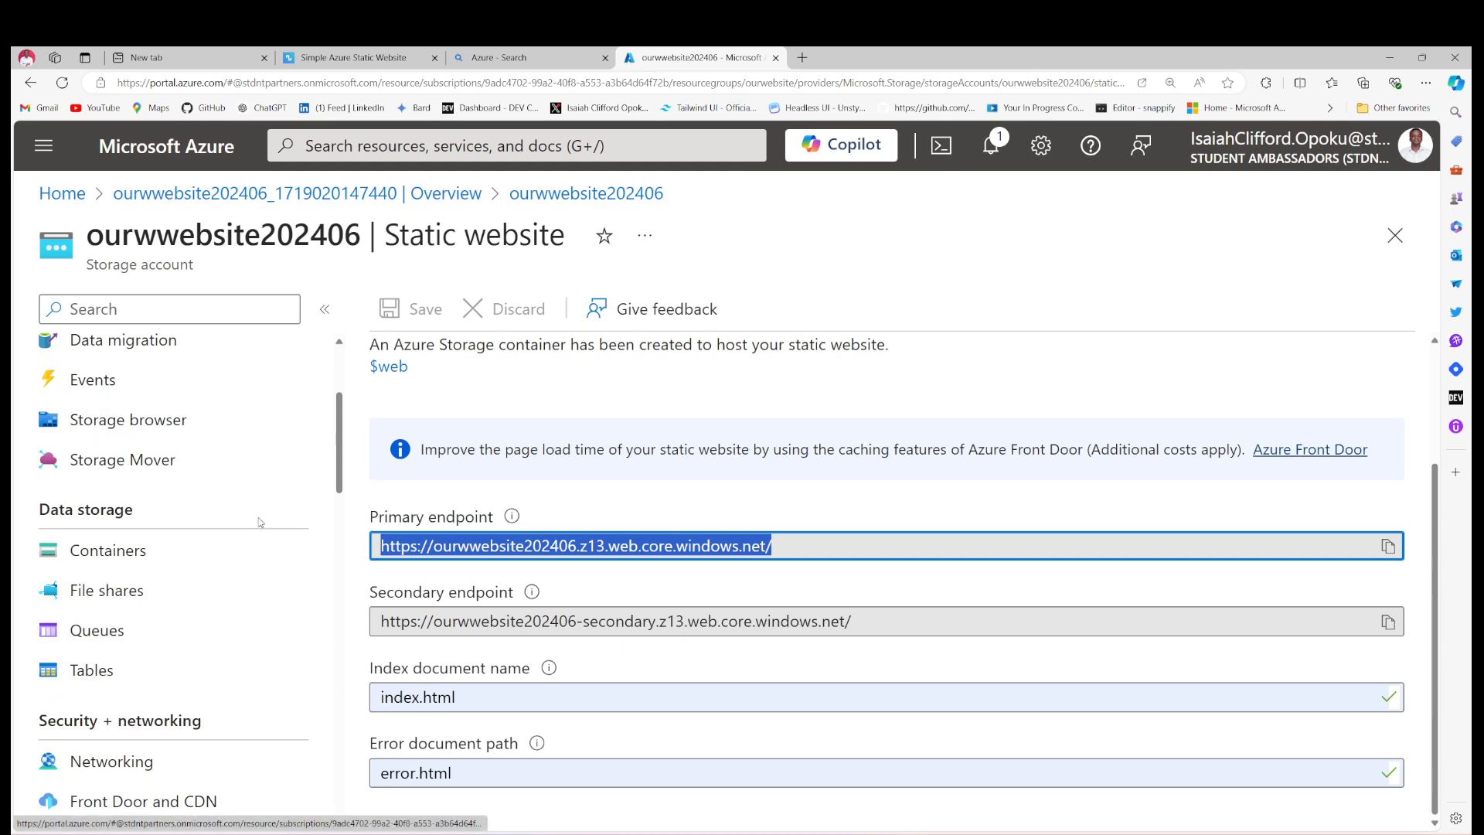
left_click(153, 552)
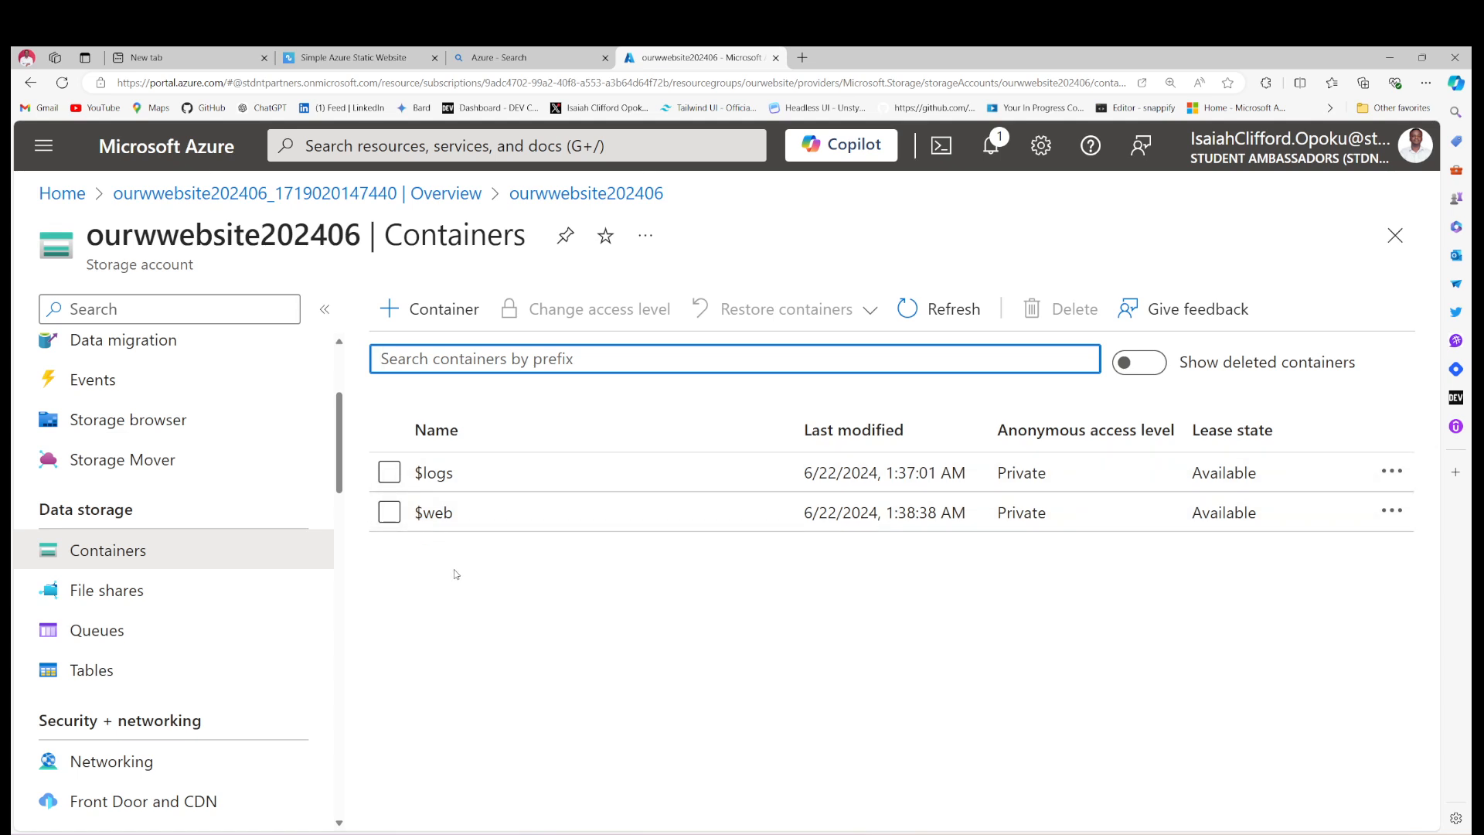
left_click(432, 516)
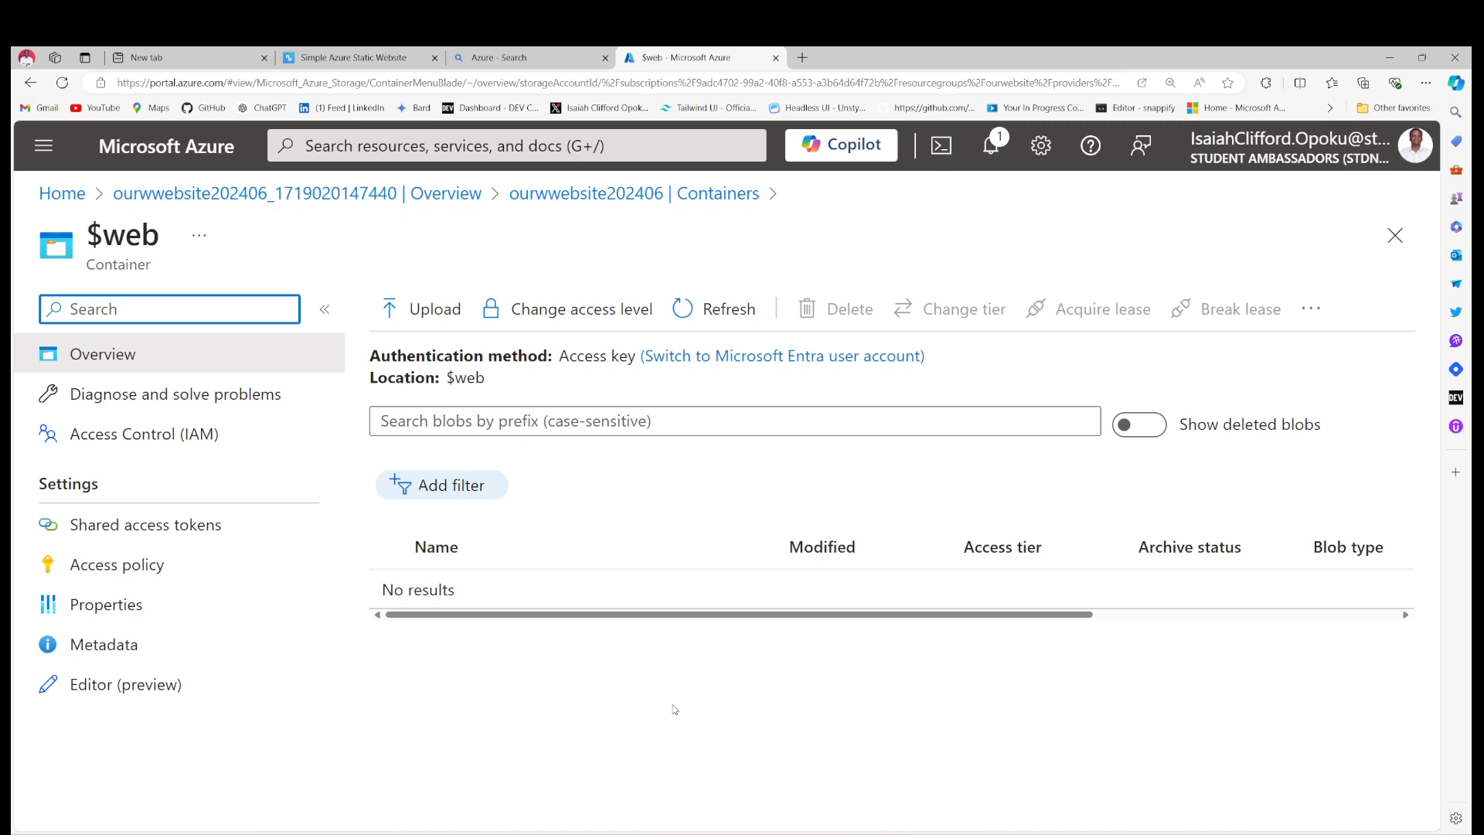
- Upload script.js, styles.css and index.html from the website folder in Downloads to the $web container
left_click(430, 320)
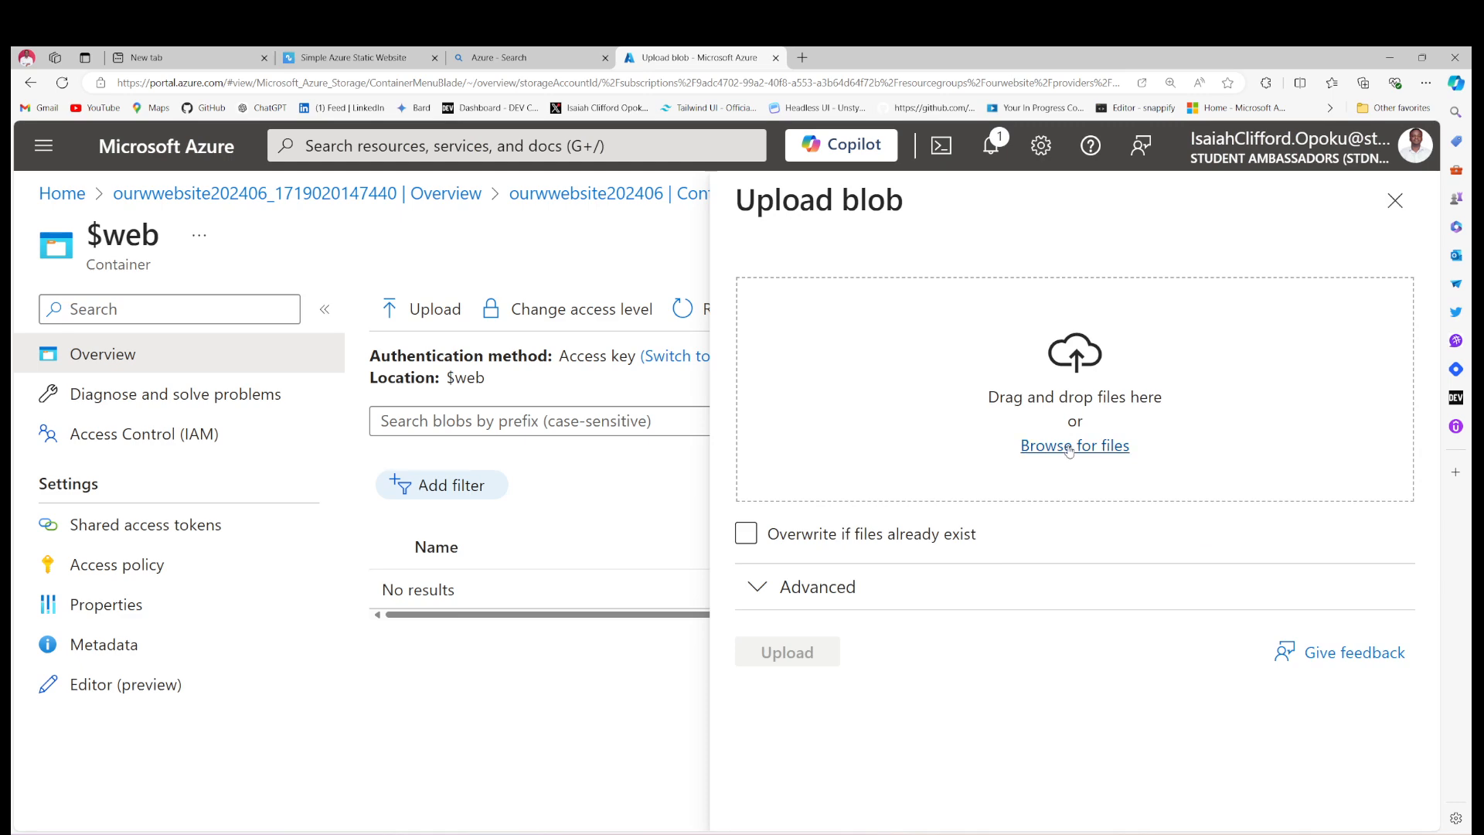
left_click(1073, 446)
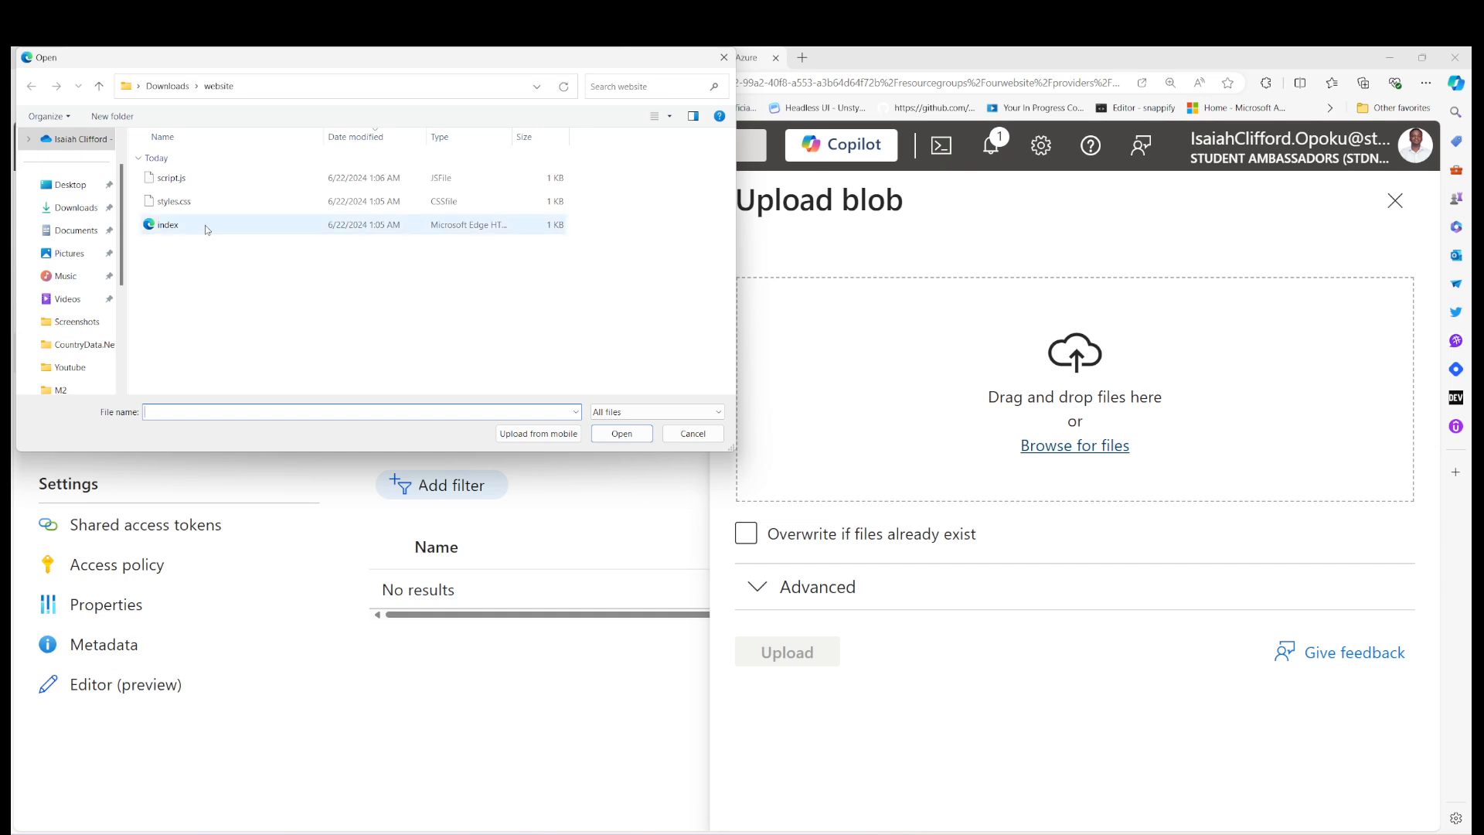
left_click(190, 178)
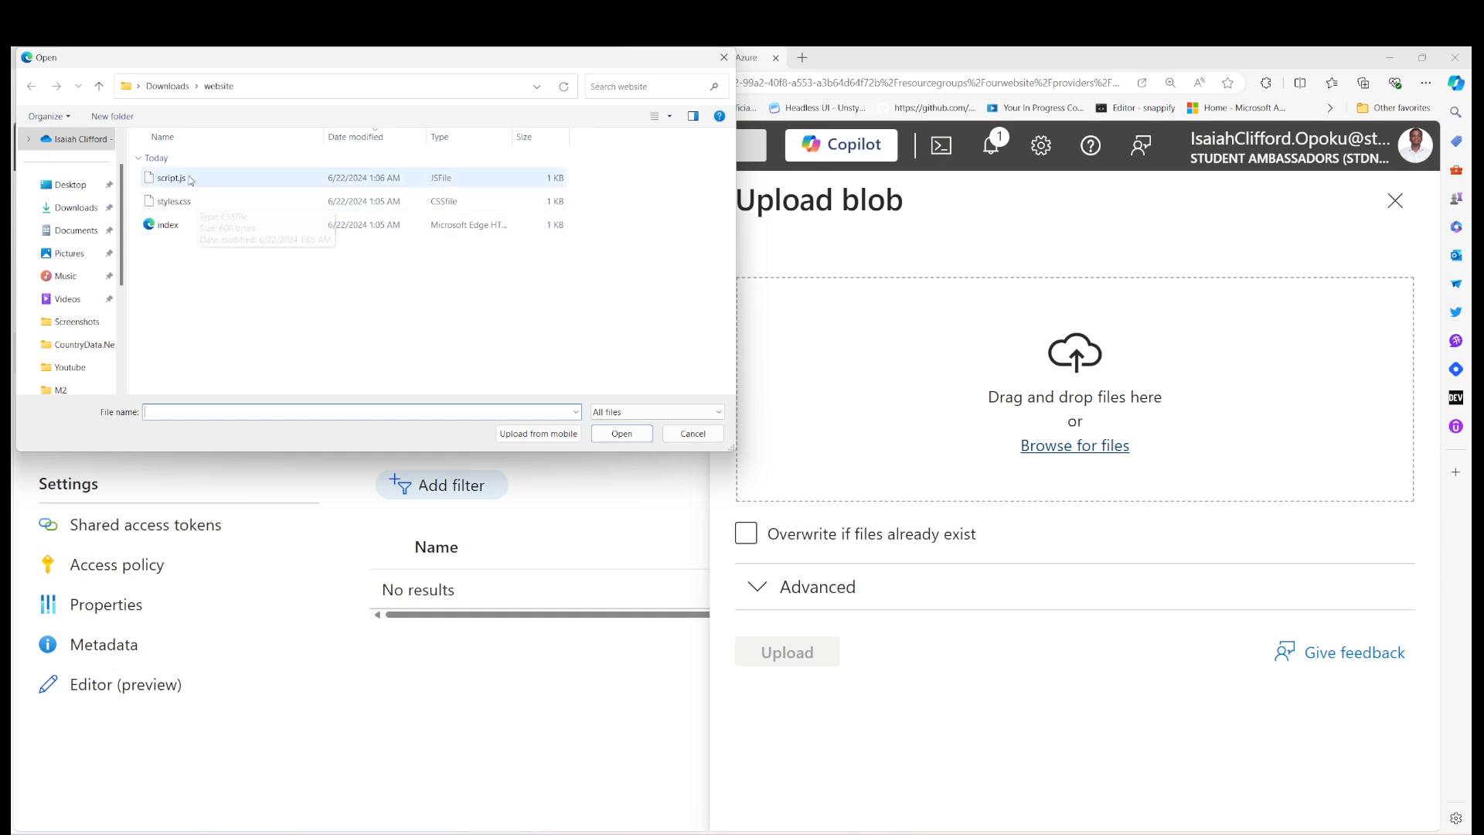
left_click(186, 203, "ctrl")
left_click(183, 225, "ctrl")
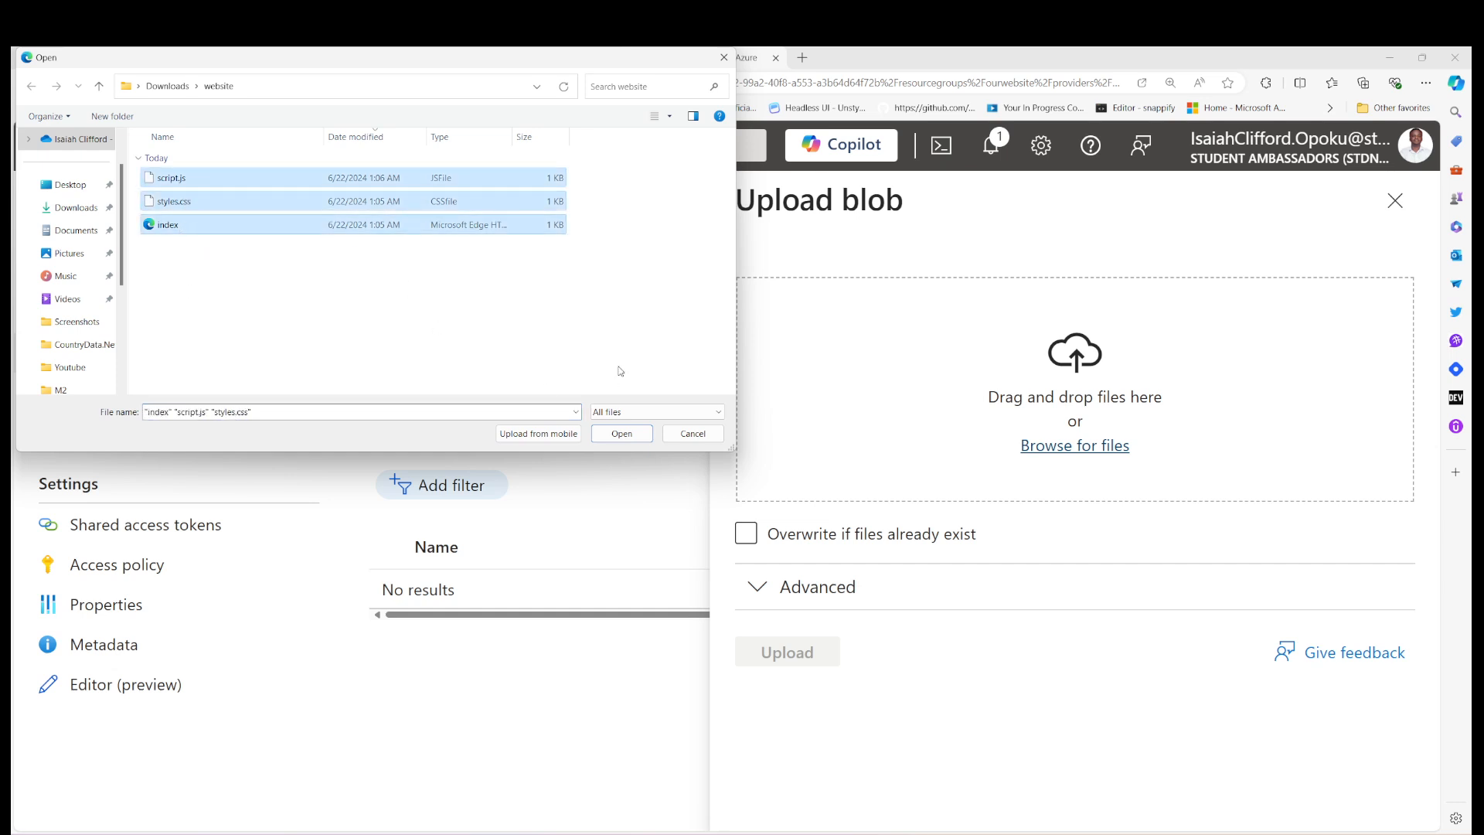
left_click(617, 438)
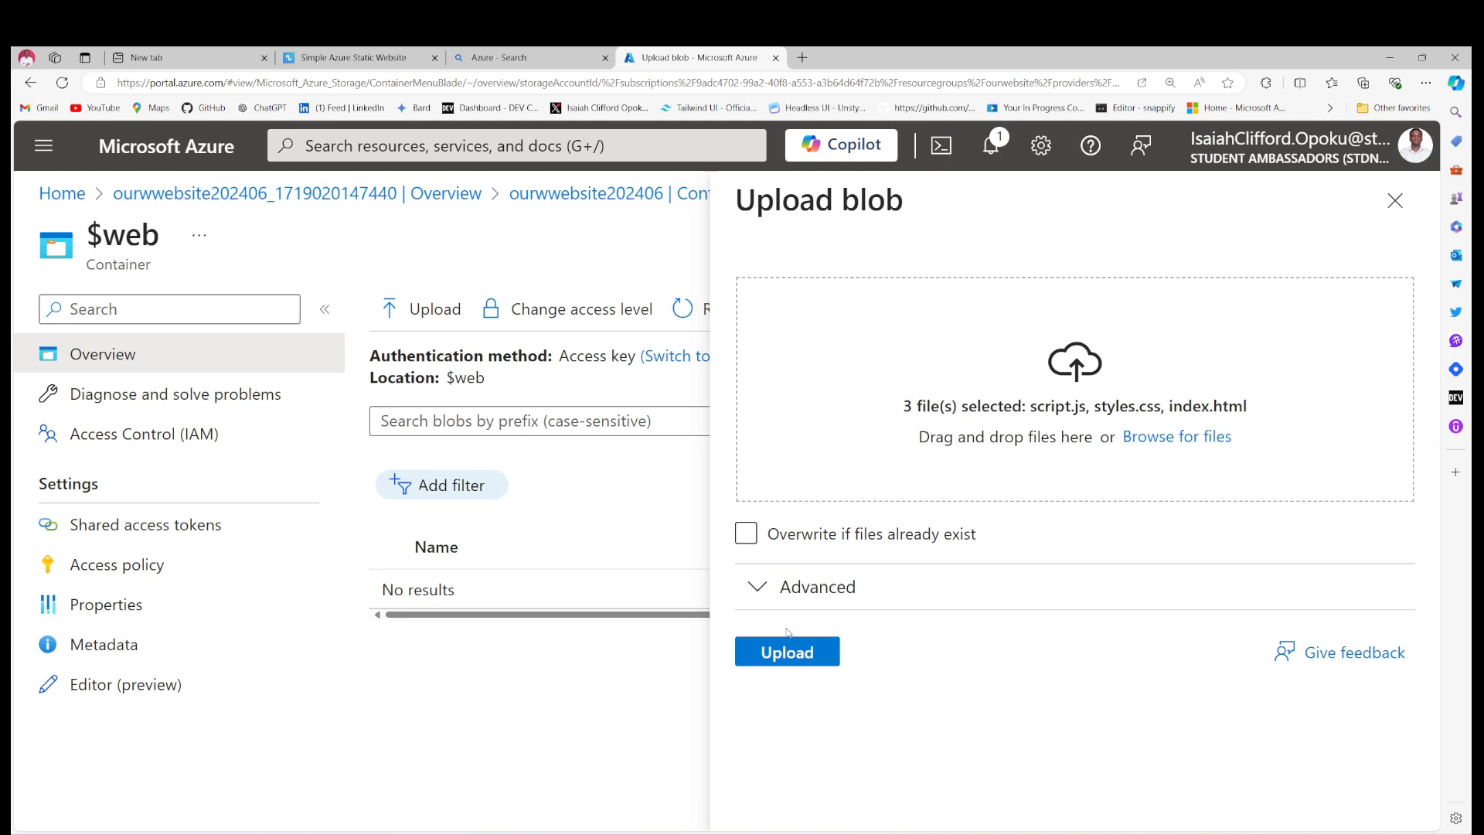
left_click(810, 665)
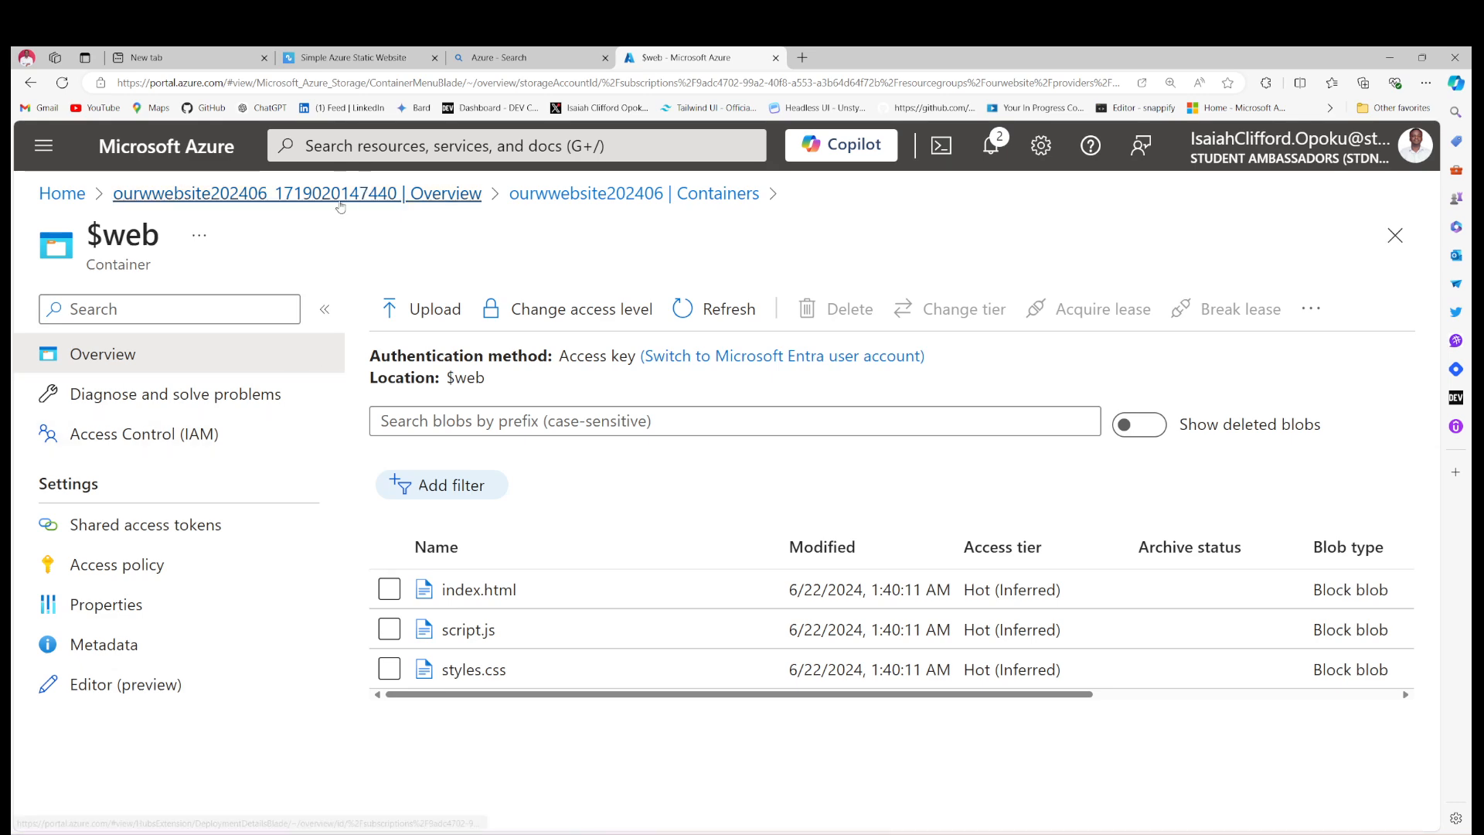
left_click(238, 194)
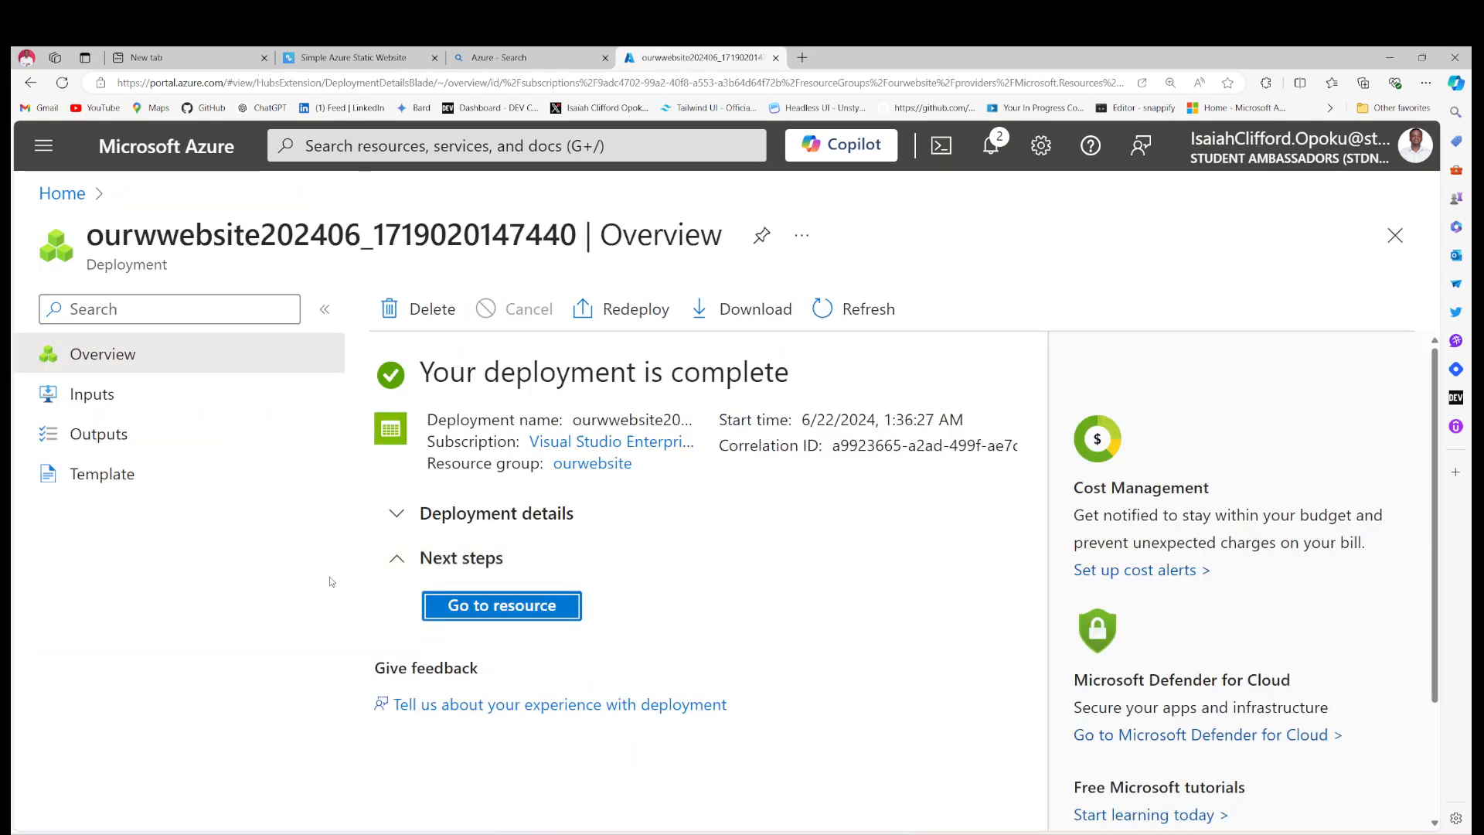
left_click(30, 82)
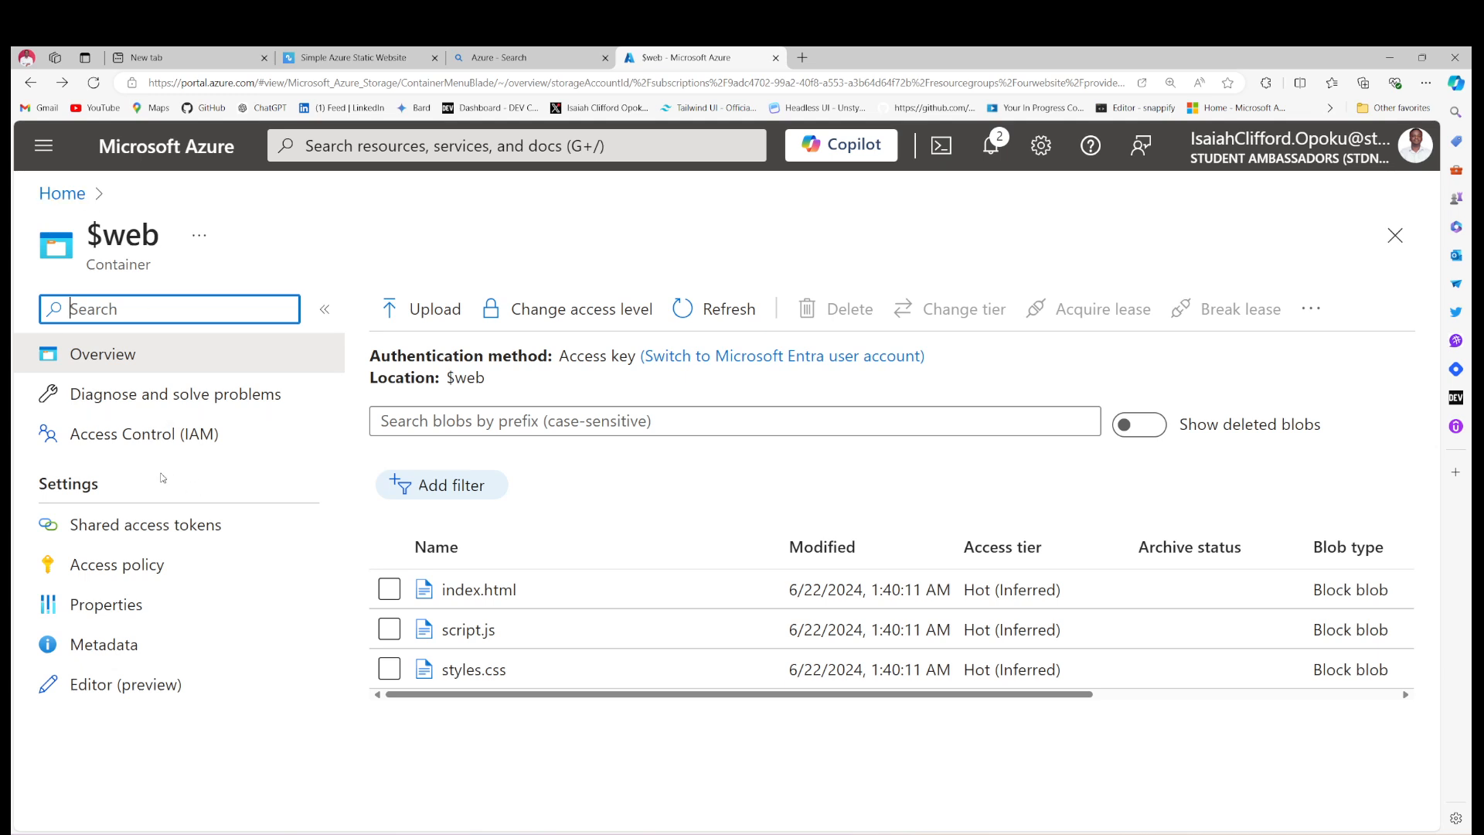
left_click(146, 362)
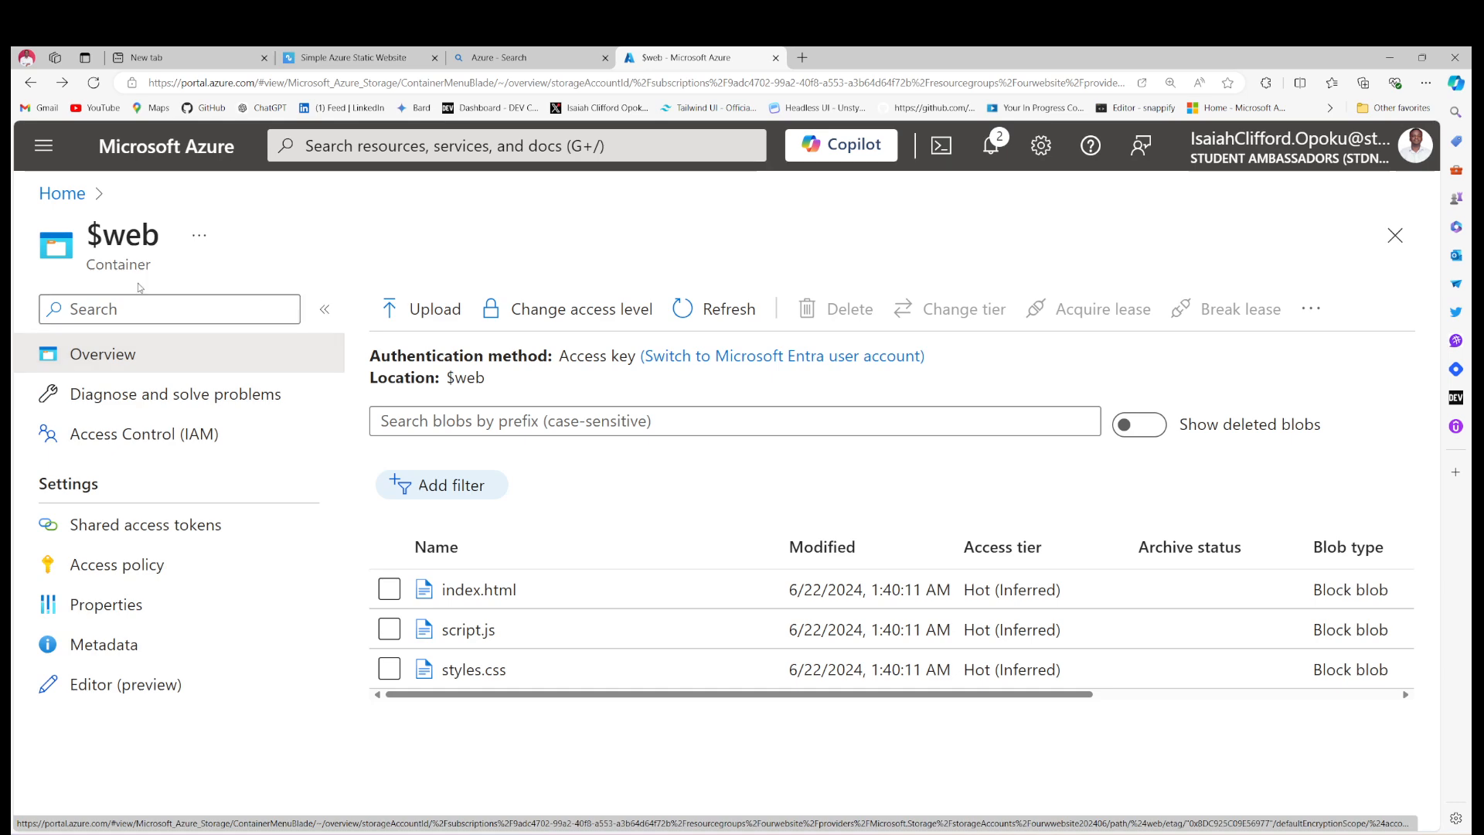
left_click(199, 239)
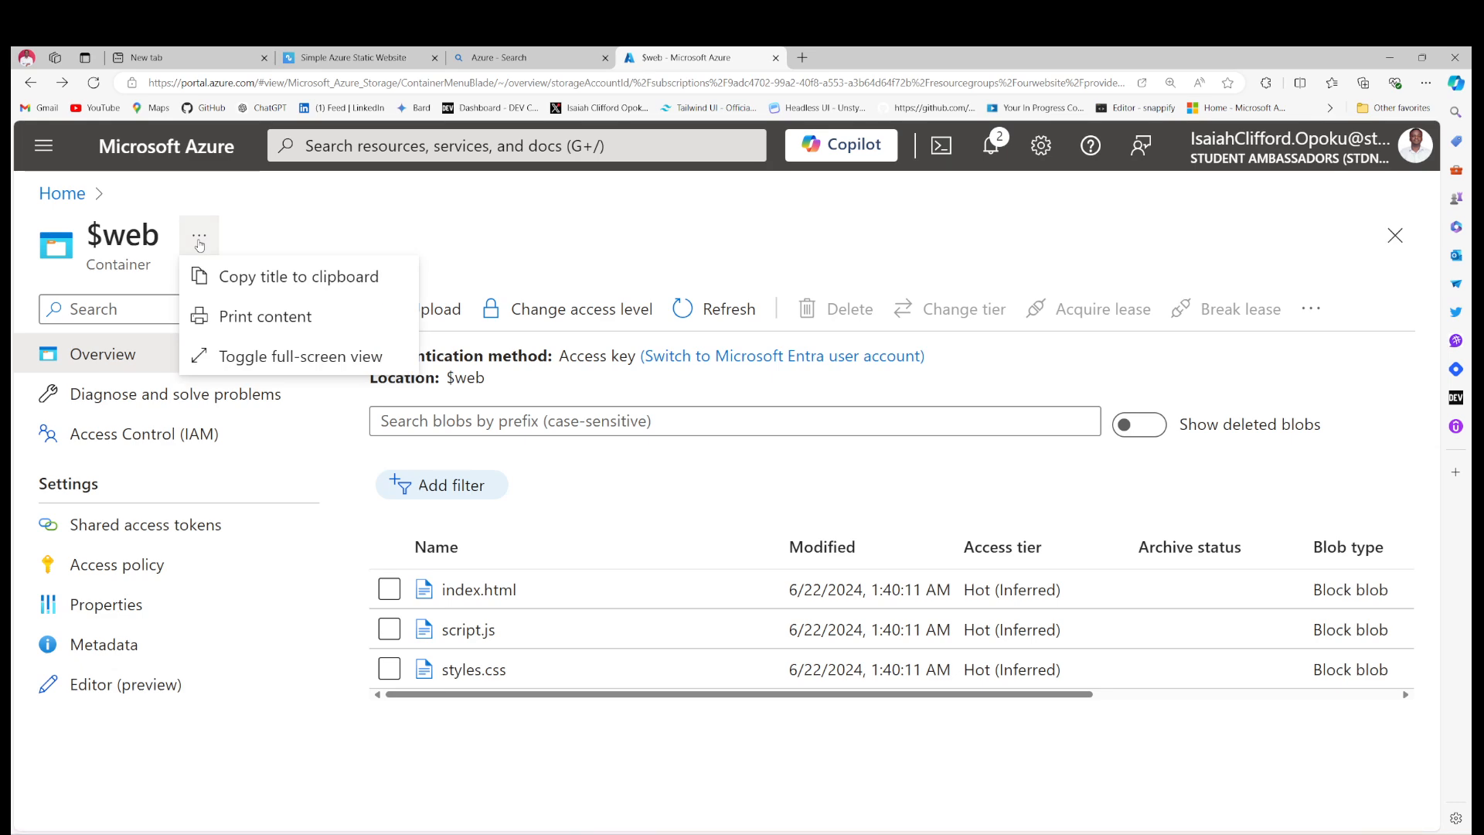
left_click(200, 245)
- Return to the portal home page and open the ourwwebsite202406 storage account from the recent resources
left_click(62, 193)
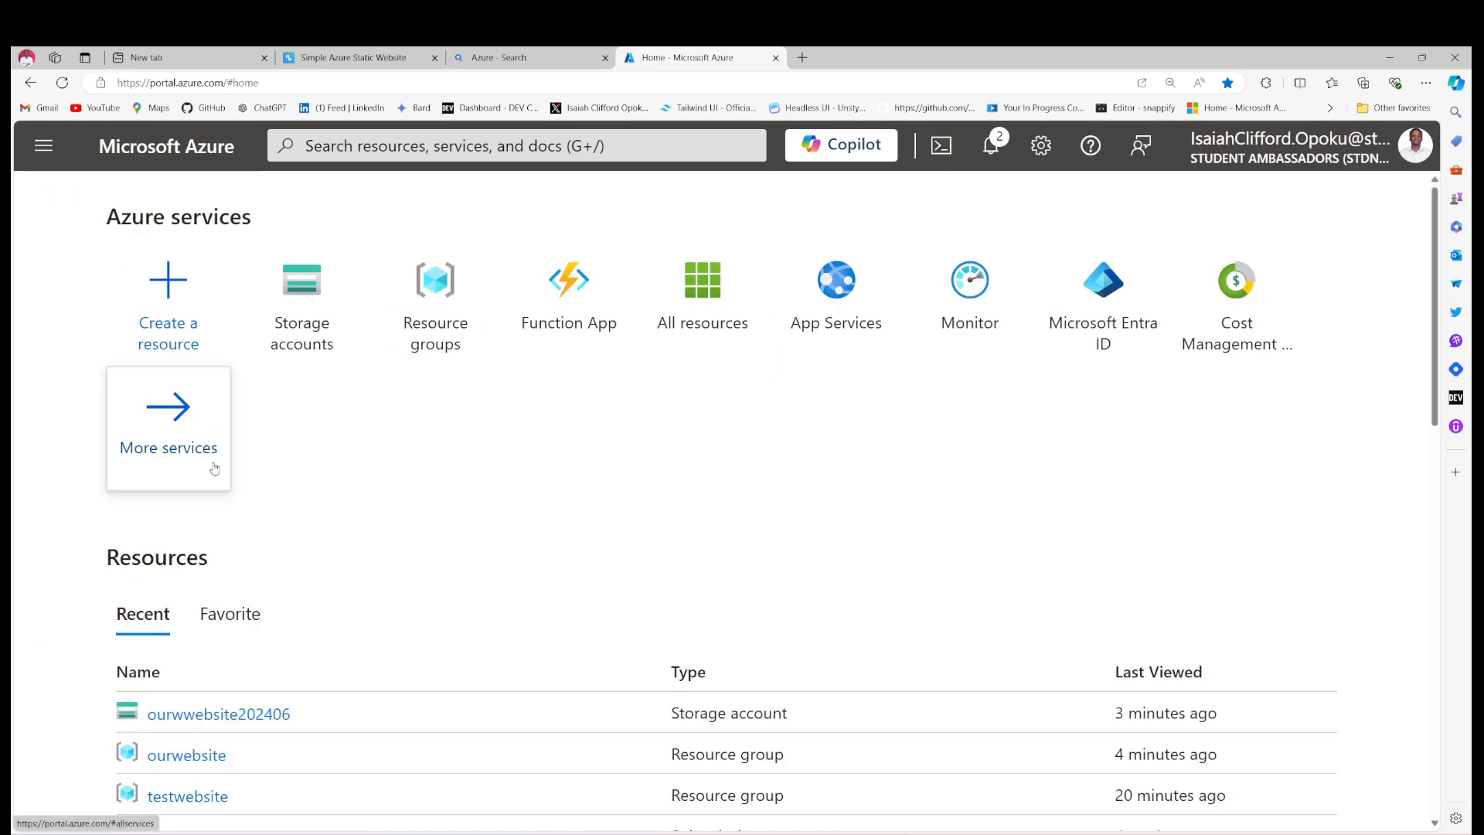
scroll(433, 700, "down", 3)
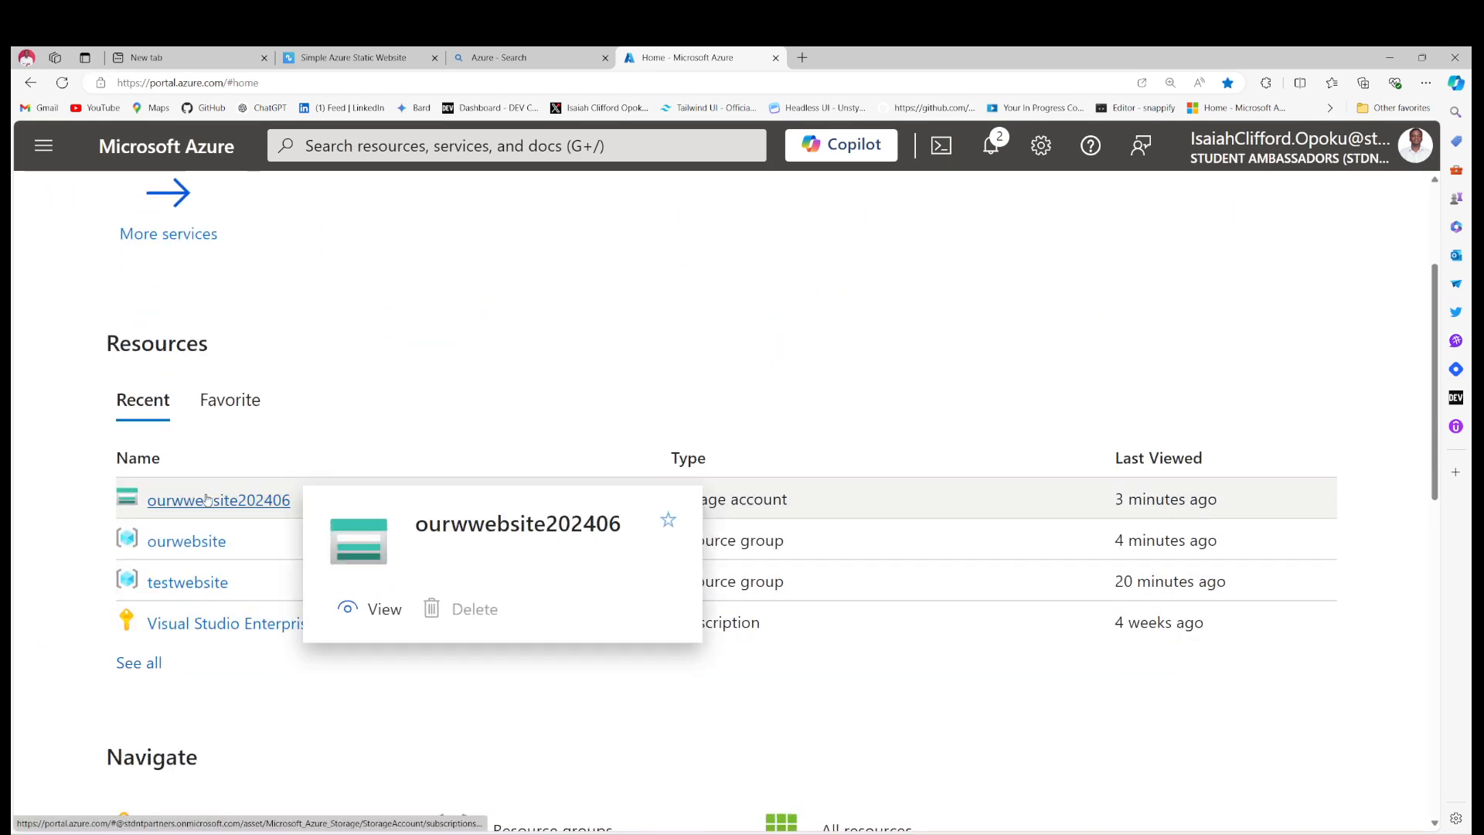
left_click(232, 499)
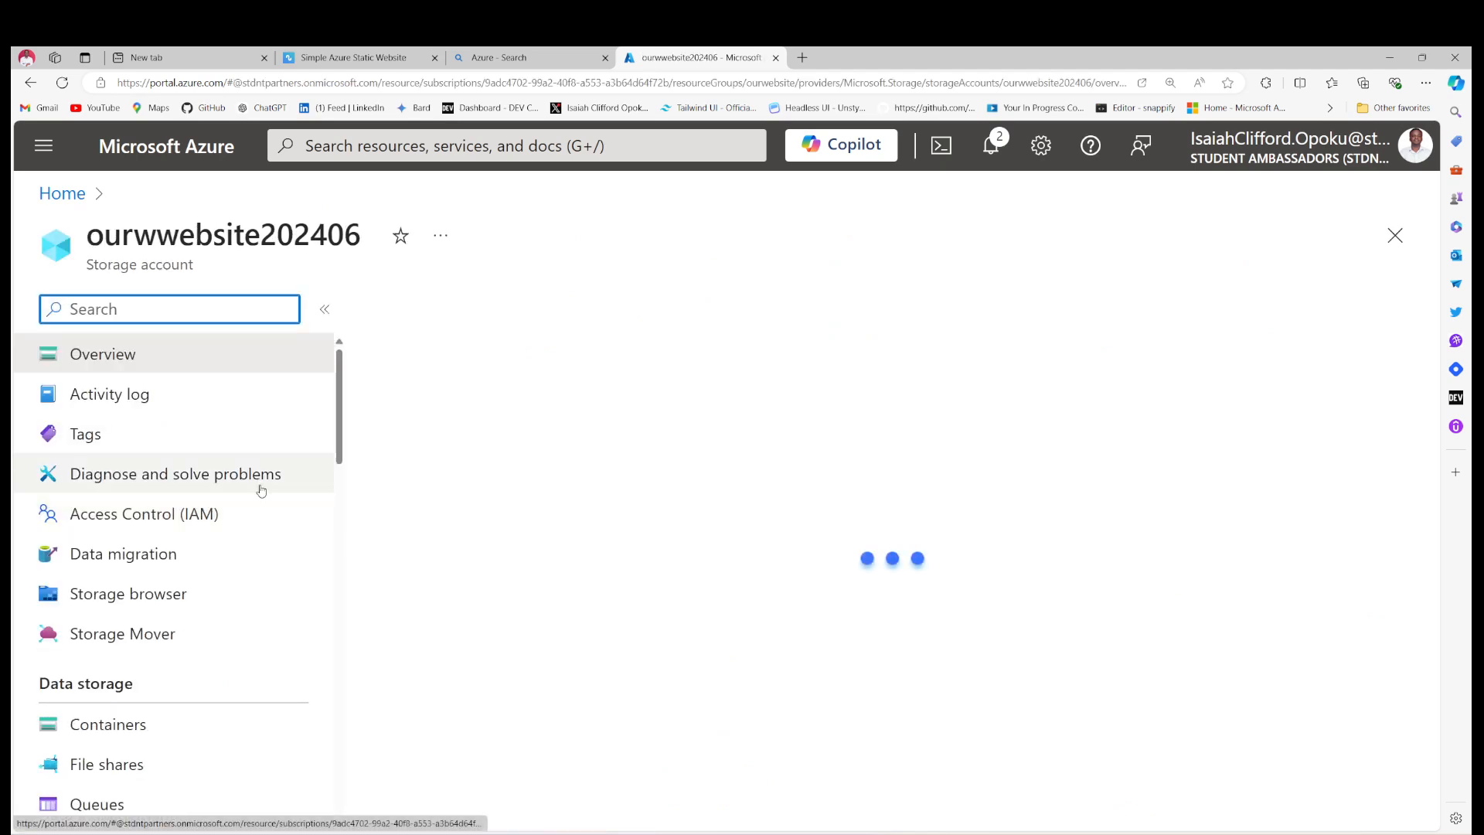
- Open the storage account's Static website settings under data management
scroll(351, 555, "down", 3)
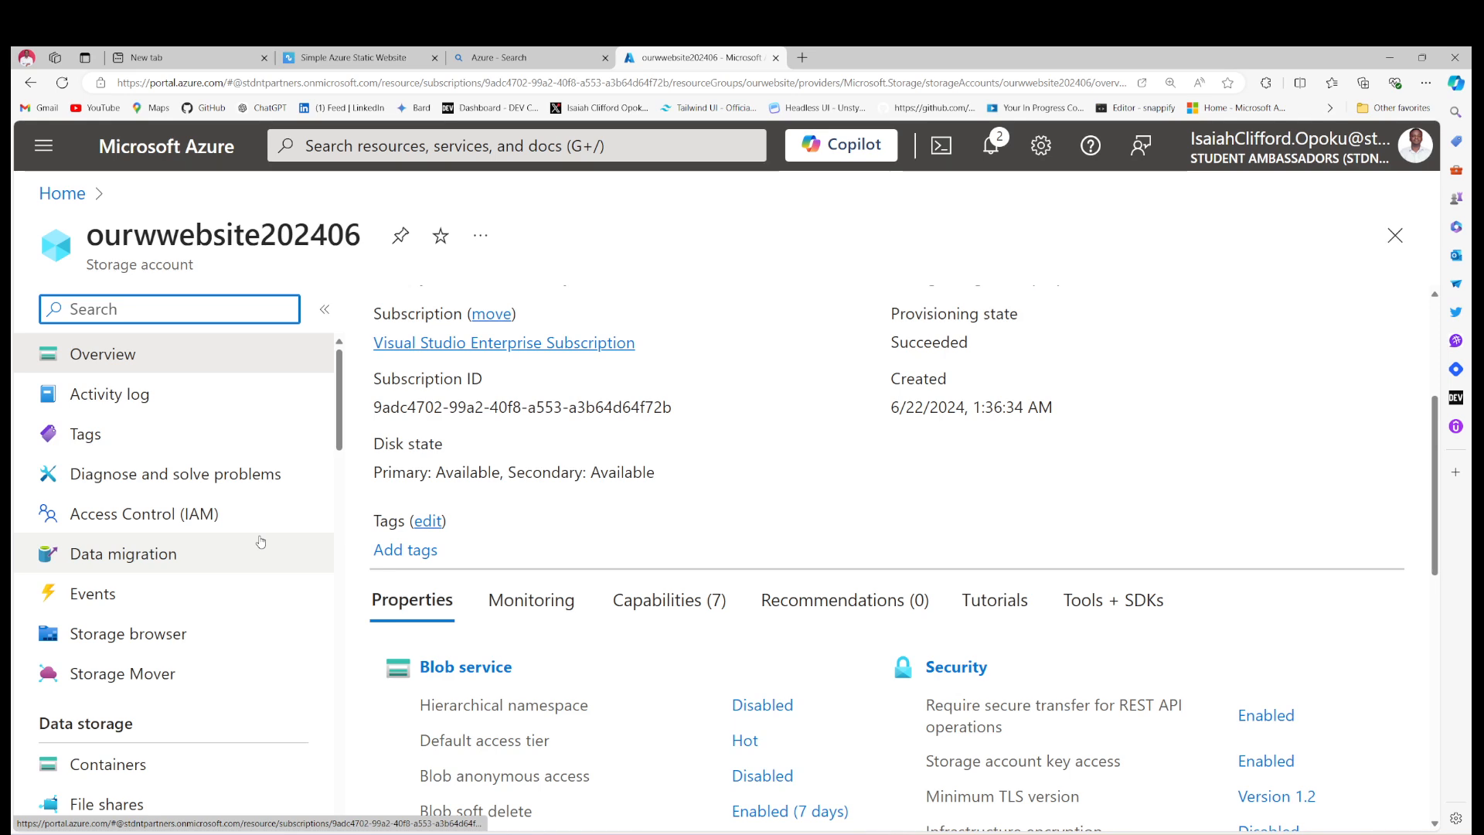
scroll(208, 535, "down", 5)
scroll(216, 618, "down", 4)
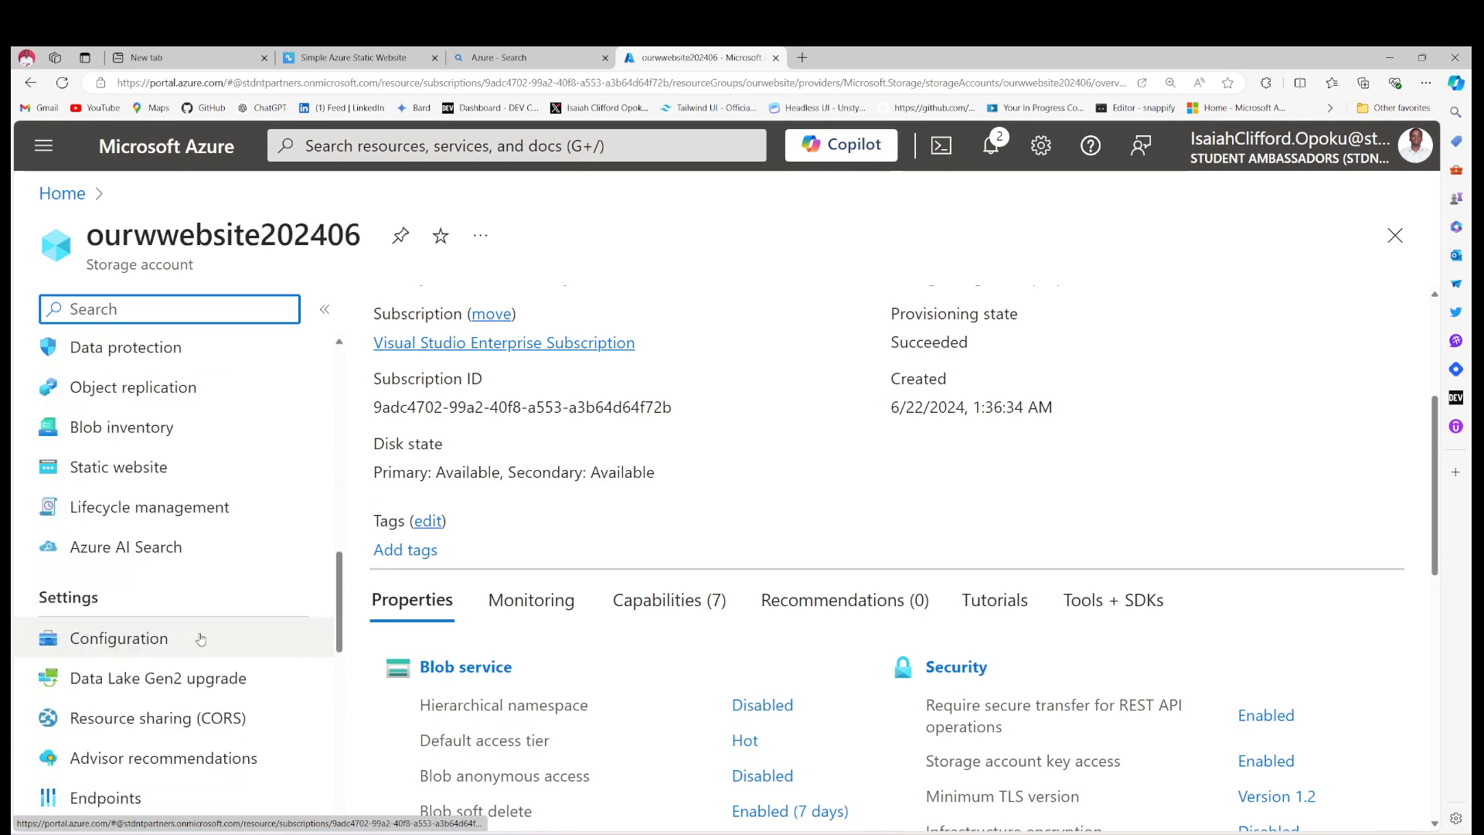
scroll(216, 592, "up", 3)
scroll(202, 618, "down", 10)
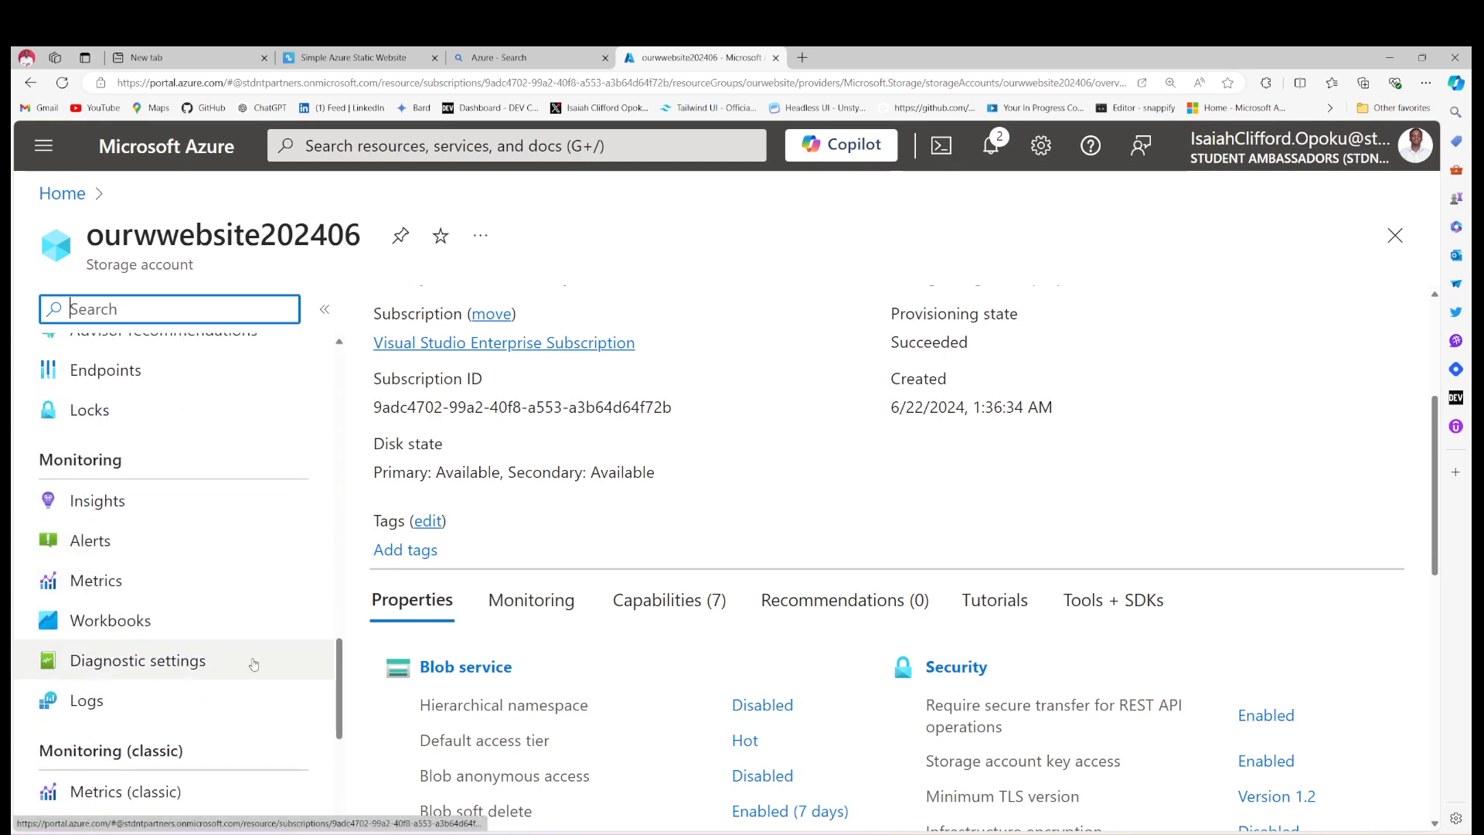
scroll(197, 649, "up", 8)
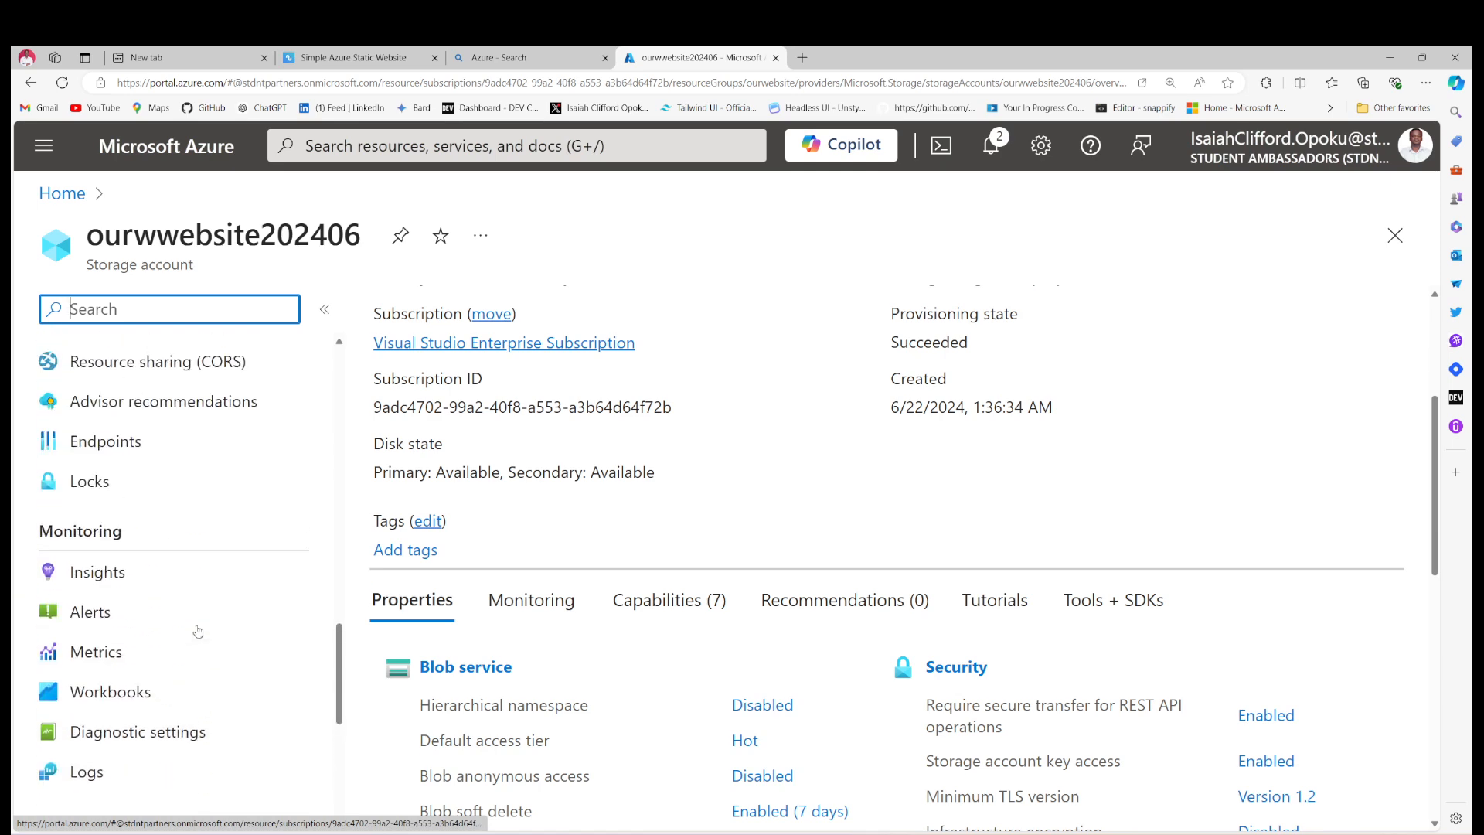
scroll(198, 630, "down", 2)
scroll(198, 630, "down", 4)
scroll(195, 630, "up", 10)
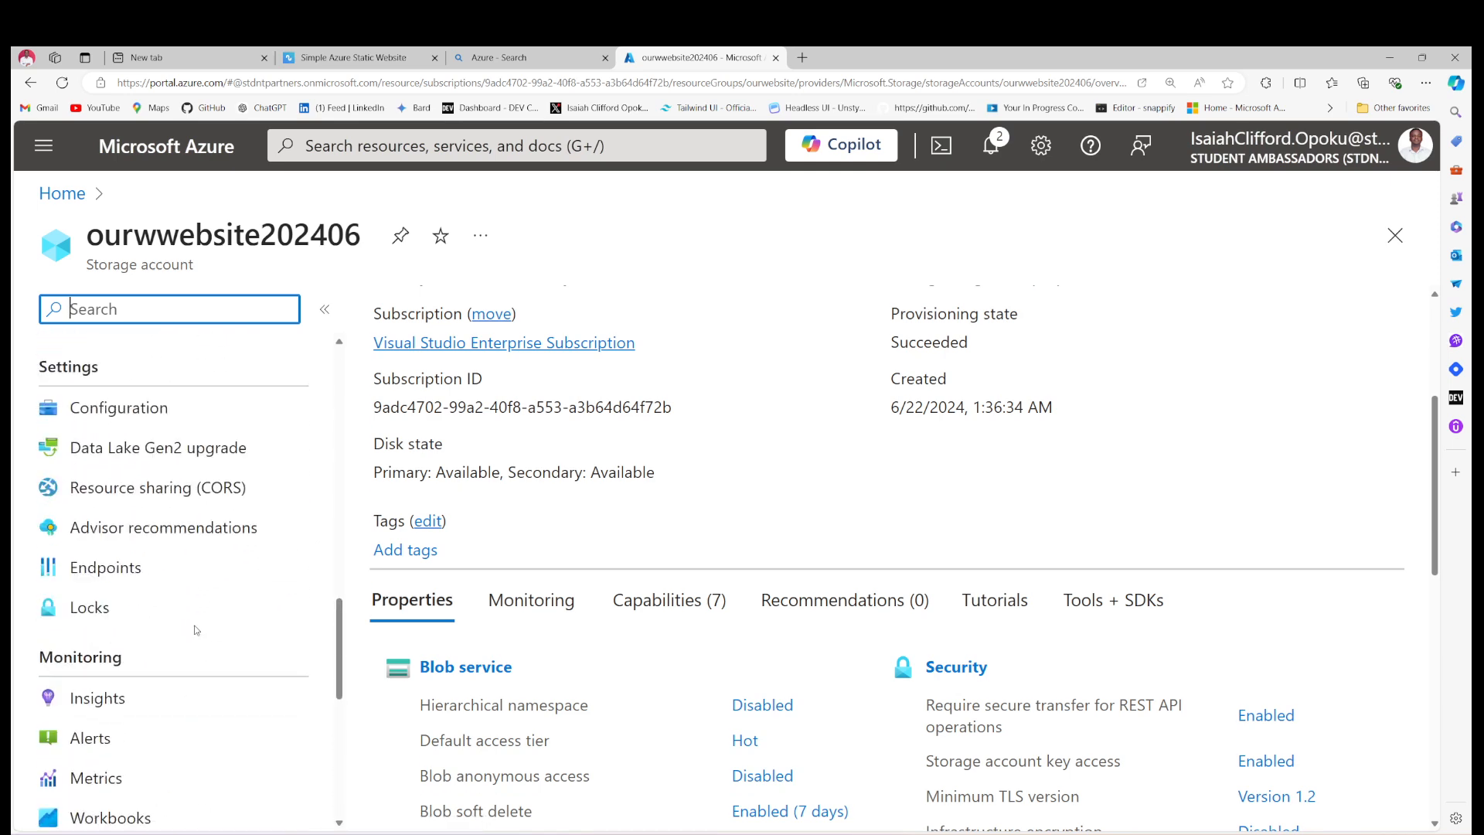
scroll(193, 631, "up", 10)
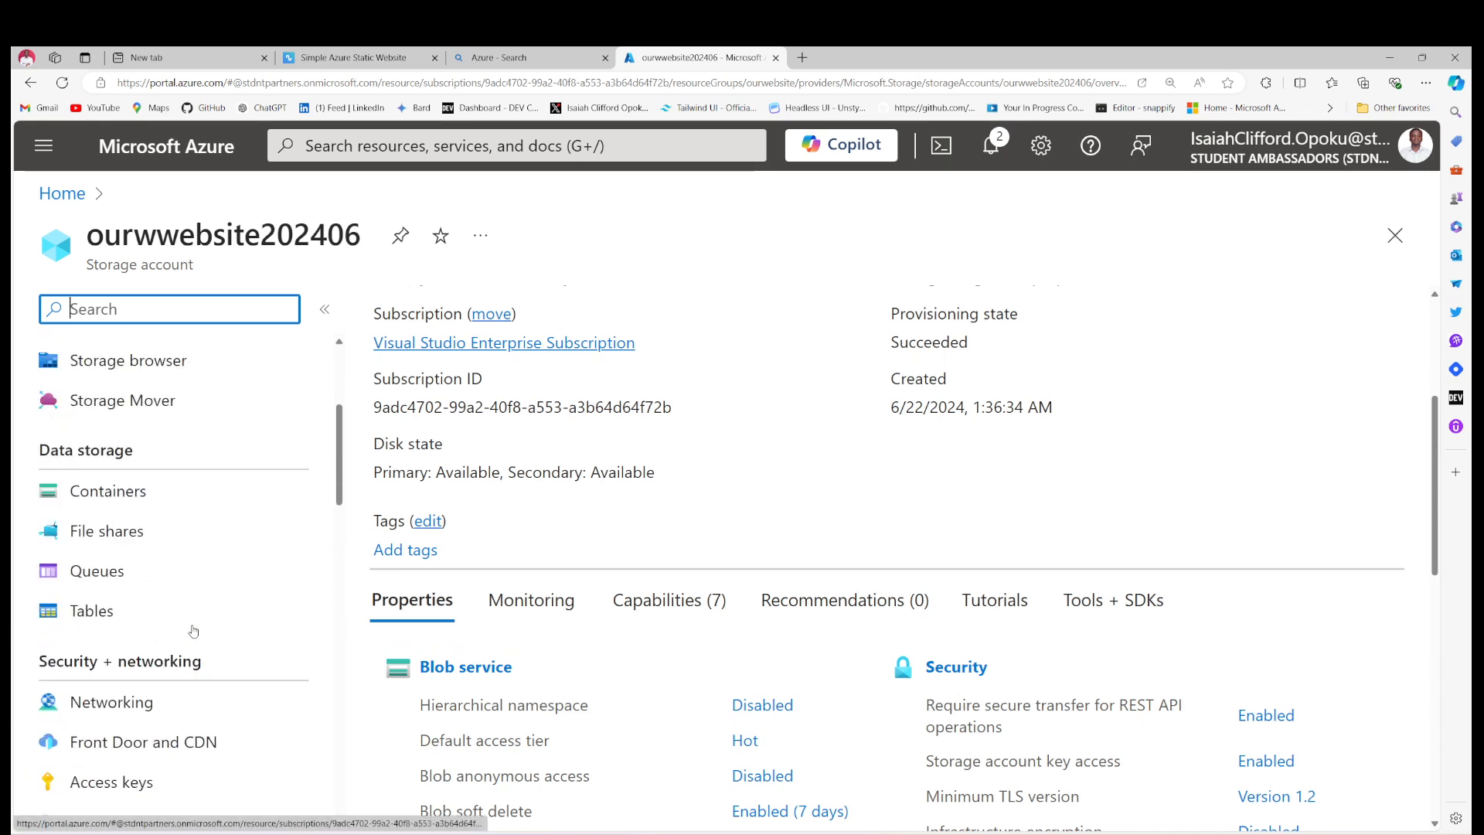
scroll(193, 632, "down", 8)
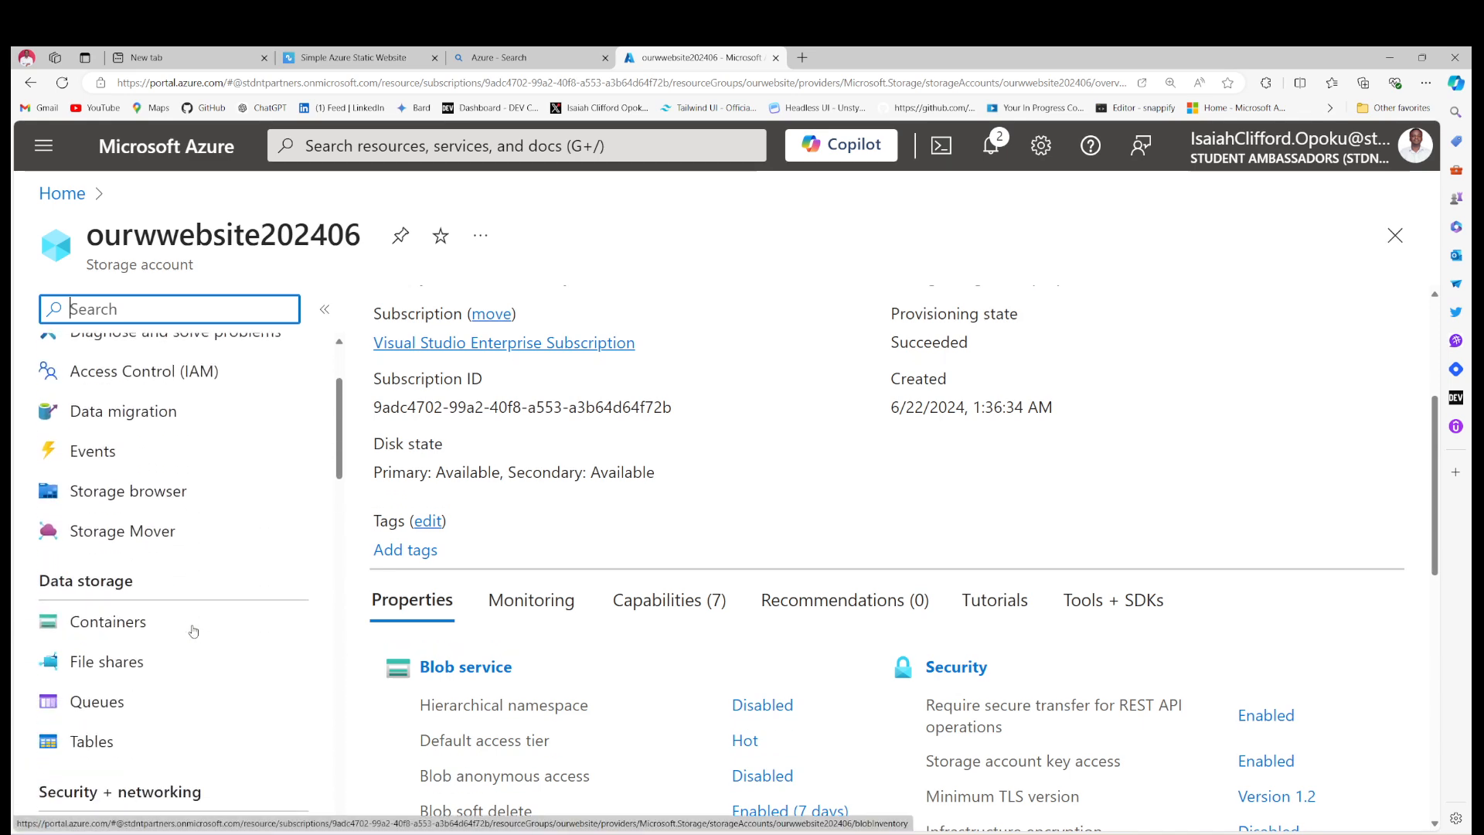
scroll(194, 632, "down", 4)
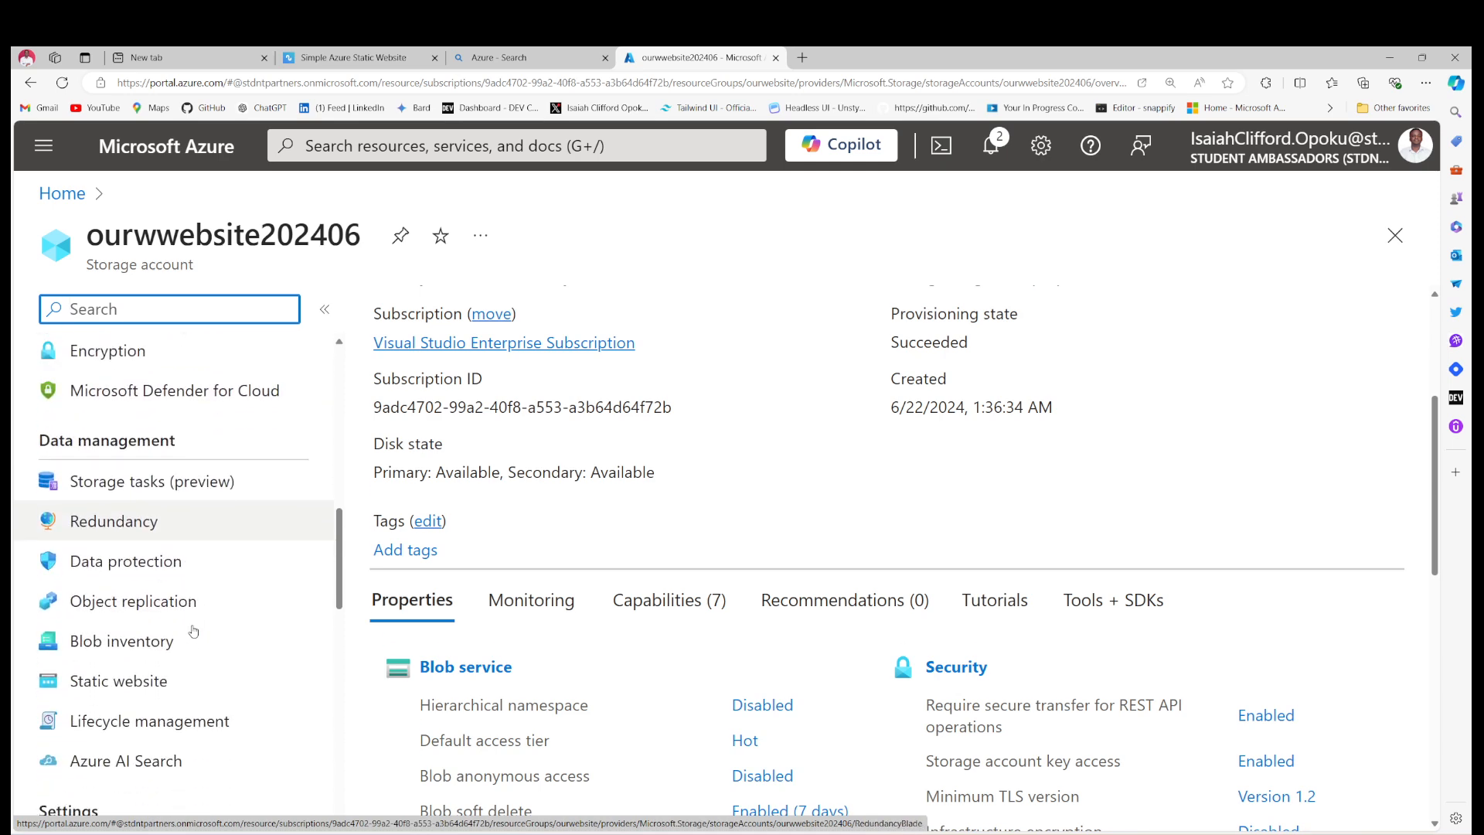
left_click(159, 539)
left_click(158, 539)
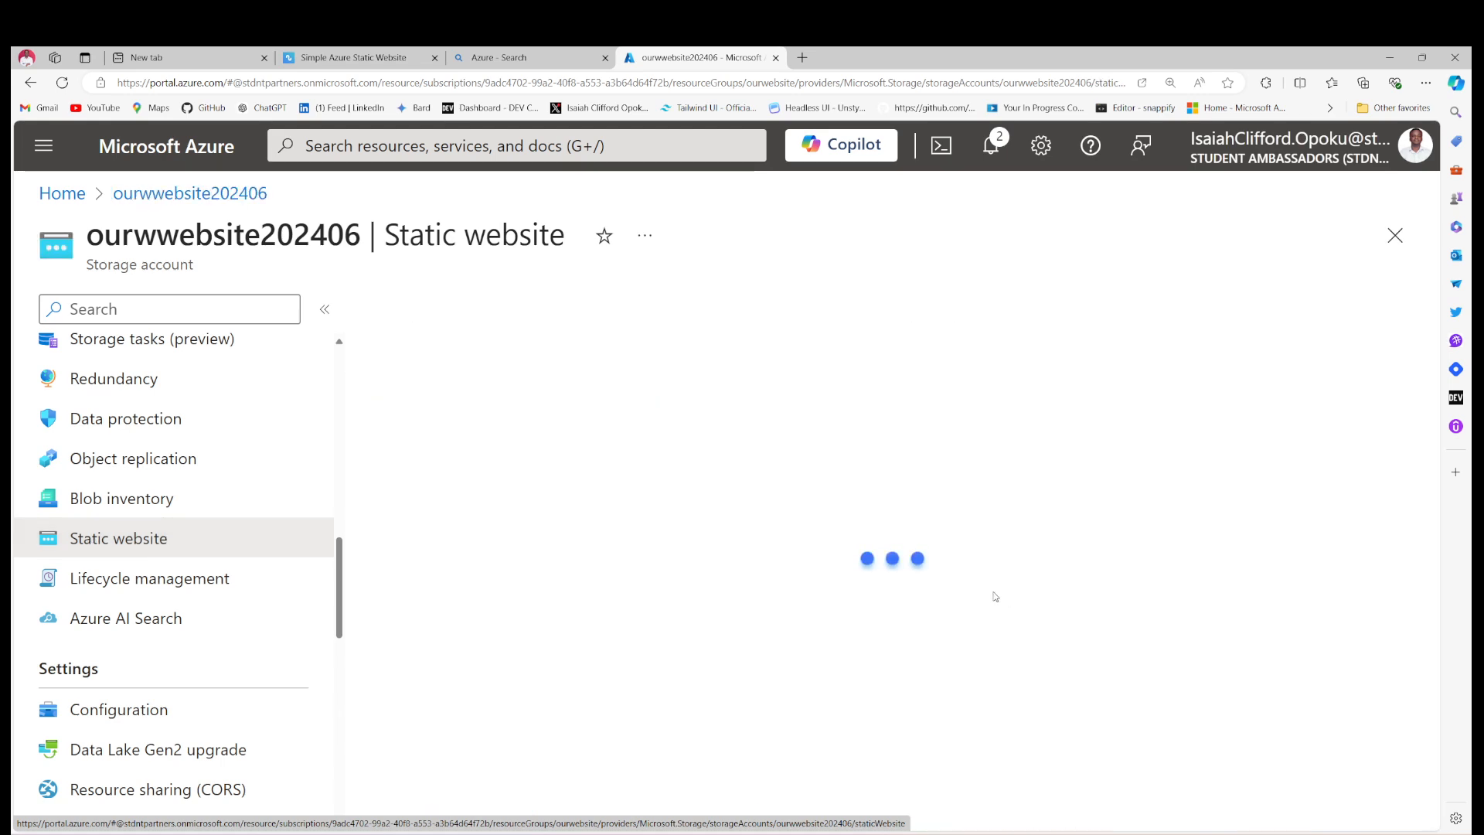
scroll(725, 523, "down", 2)
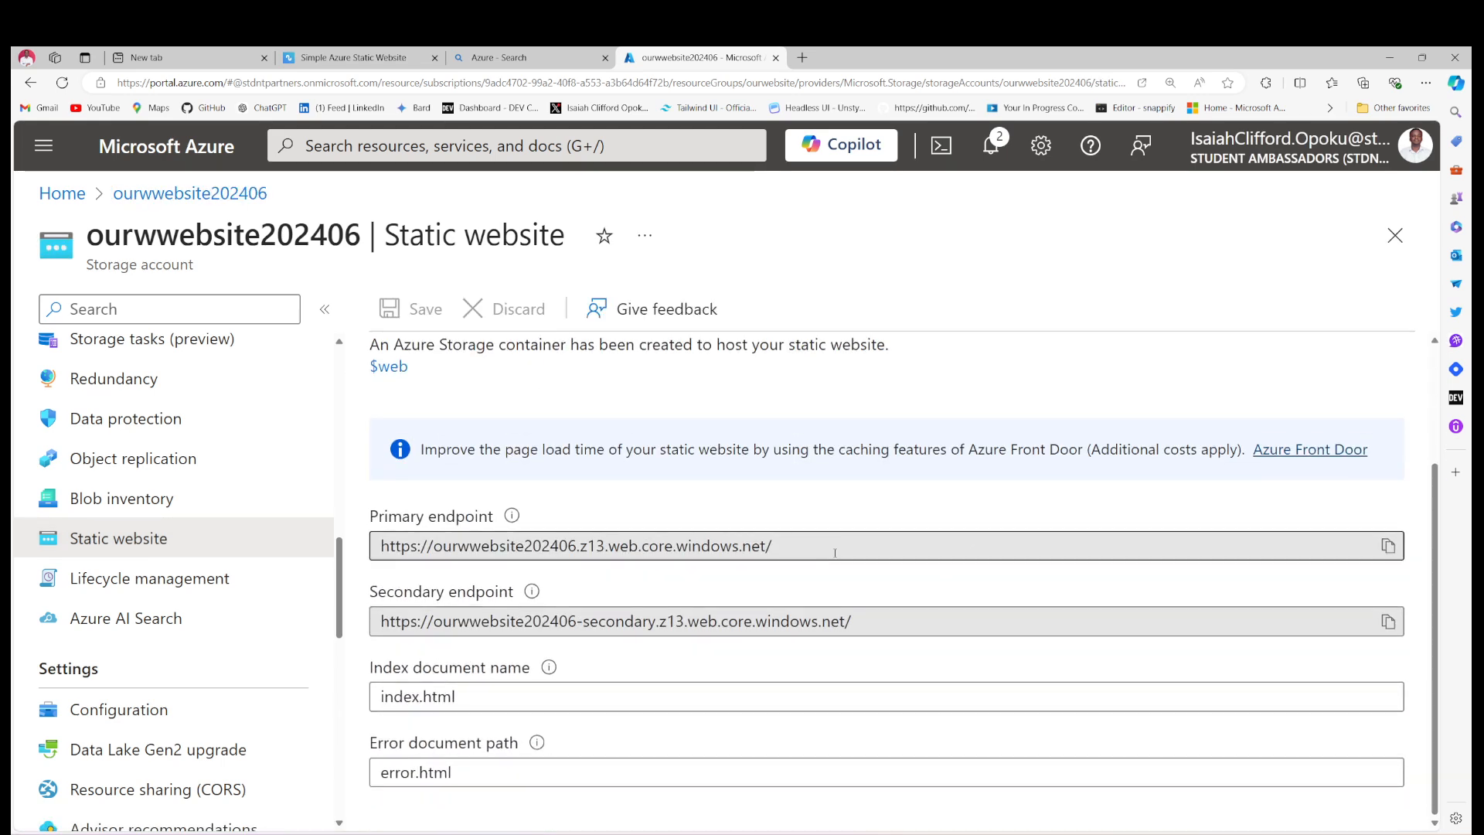
left_click_drag(772, 545, 372, 521)
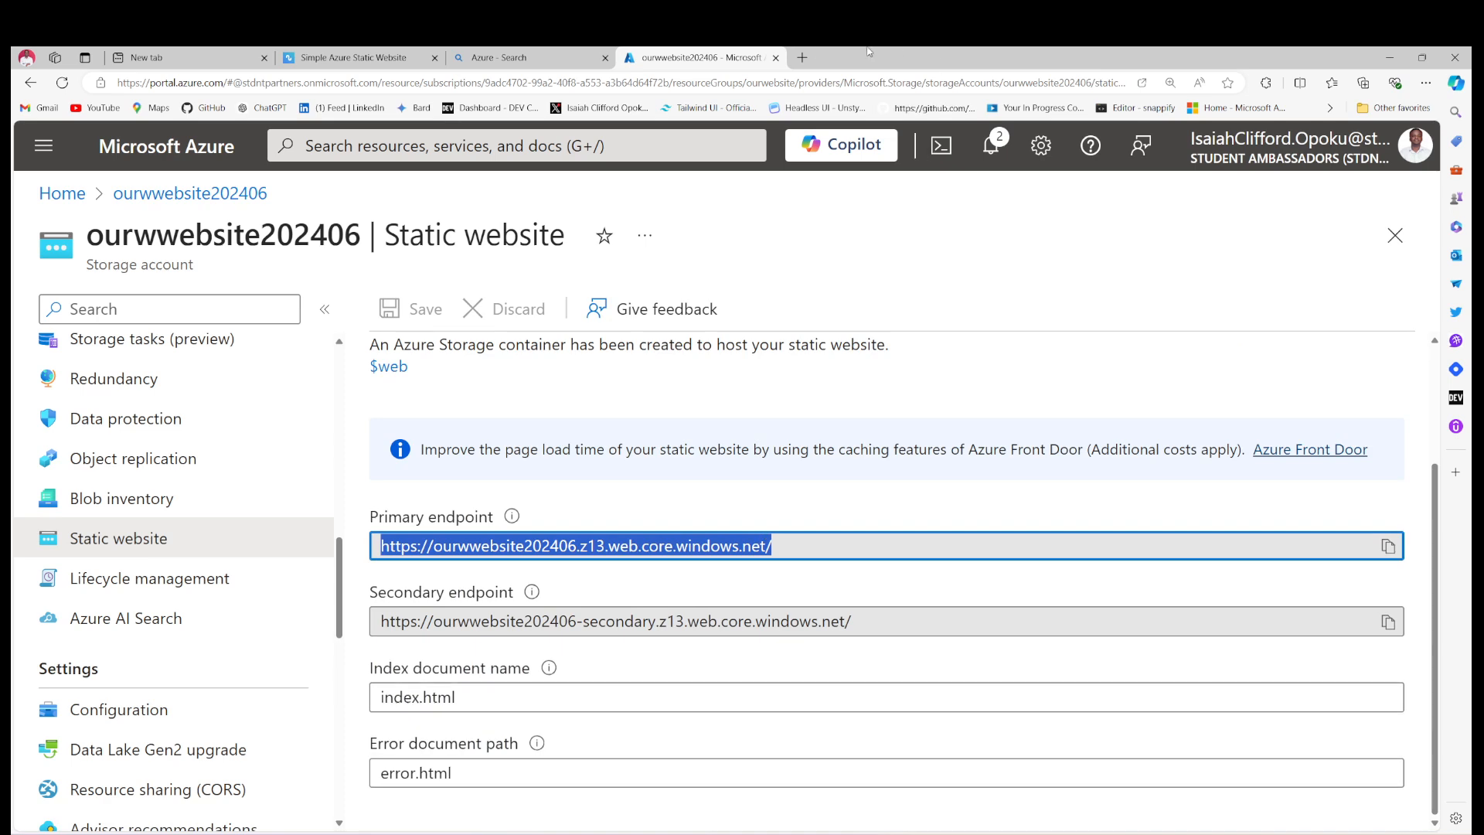
left_click(803, 57)
left_click(737, 80)
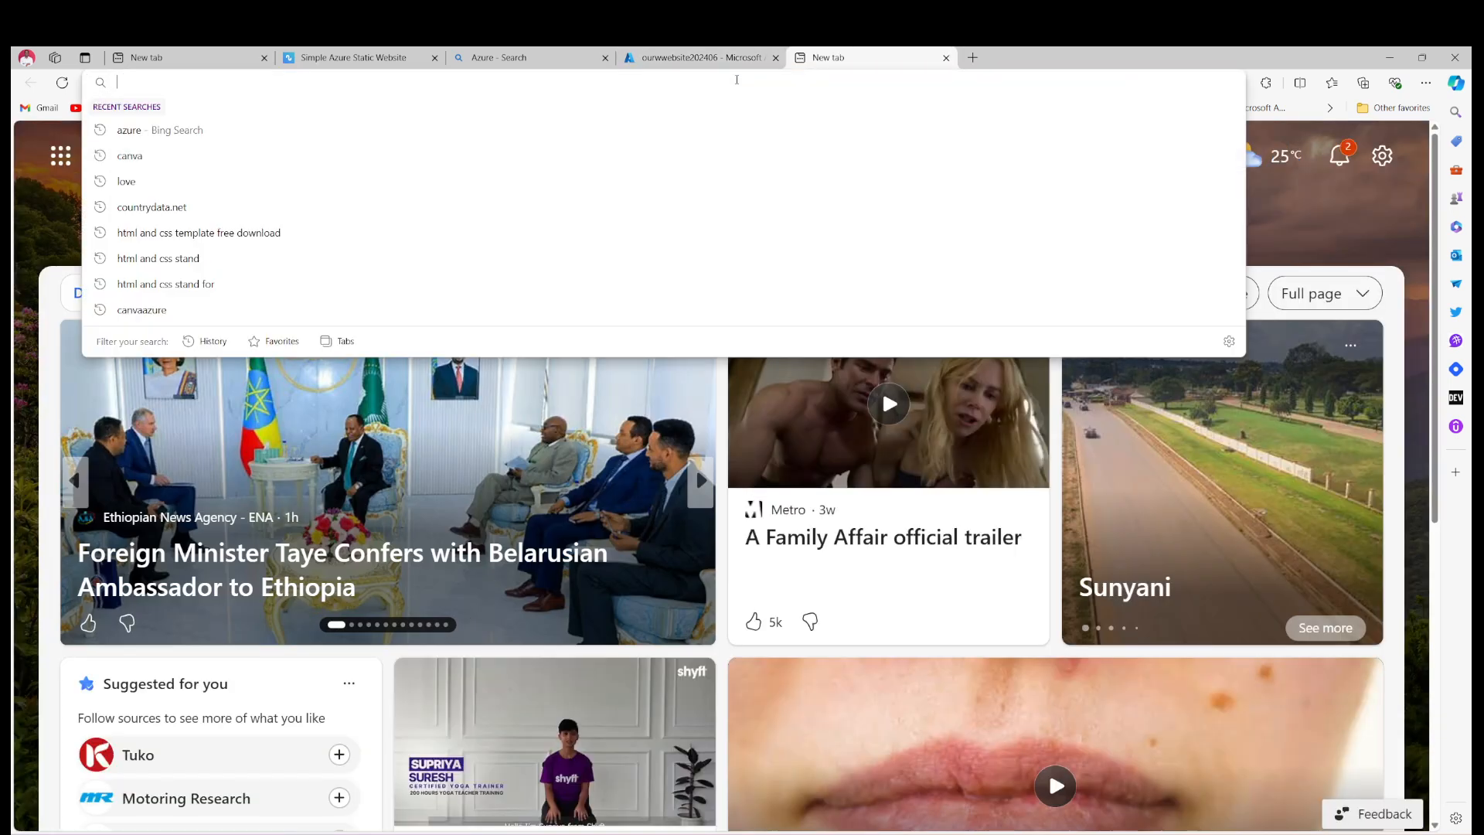
type("https://ourwebsite202406.z13.web.core.windows.net/")
key("Return")
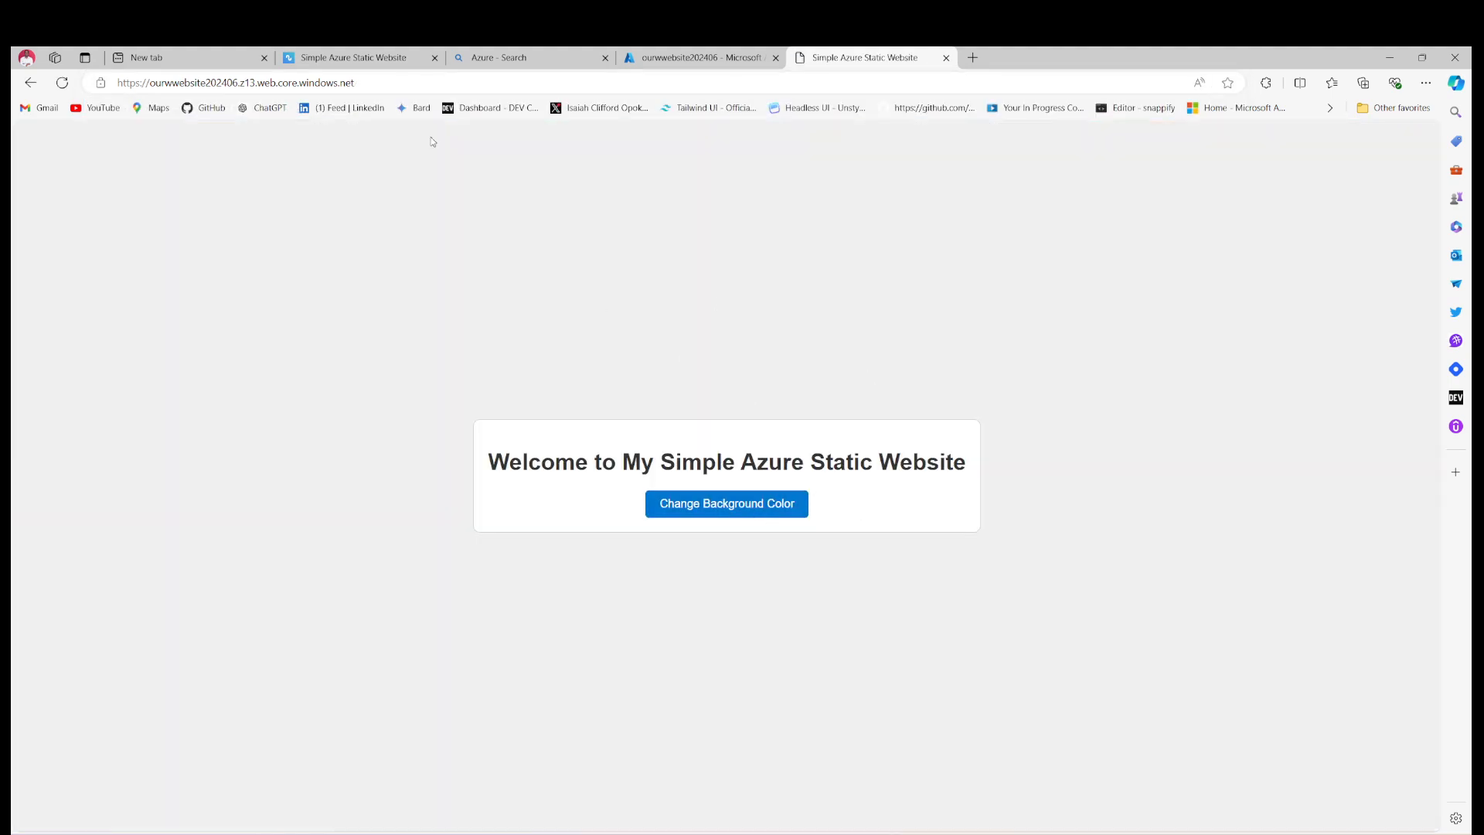
- Compare the address of the locally served website with the address of the Azure-hosted one
left_click(368, 55)
left_click_drag(289, 82, 136, 80)
left_click(848, 52)
left_click(193, 83)
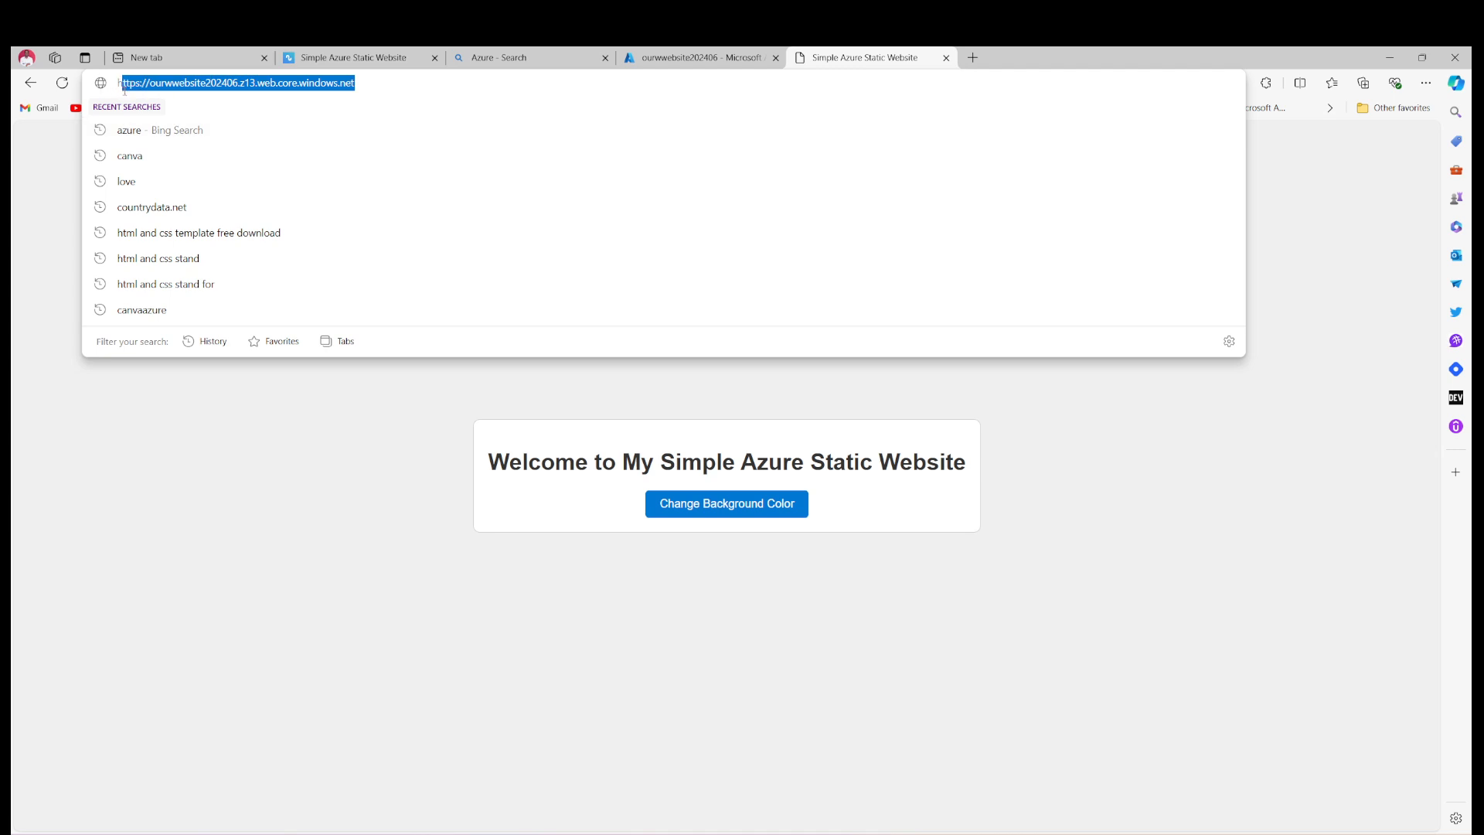
- Enlarge the hosted page and test its Change Background Color function several times
key("ctrl+plus")
key("ctrl+plus")
key("ctrl+plus")
key("ctrl+plus")
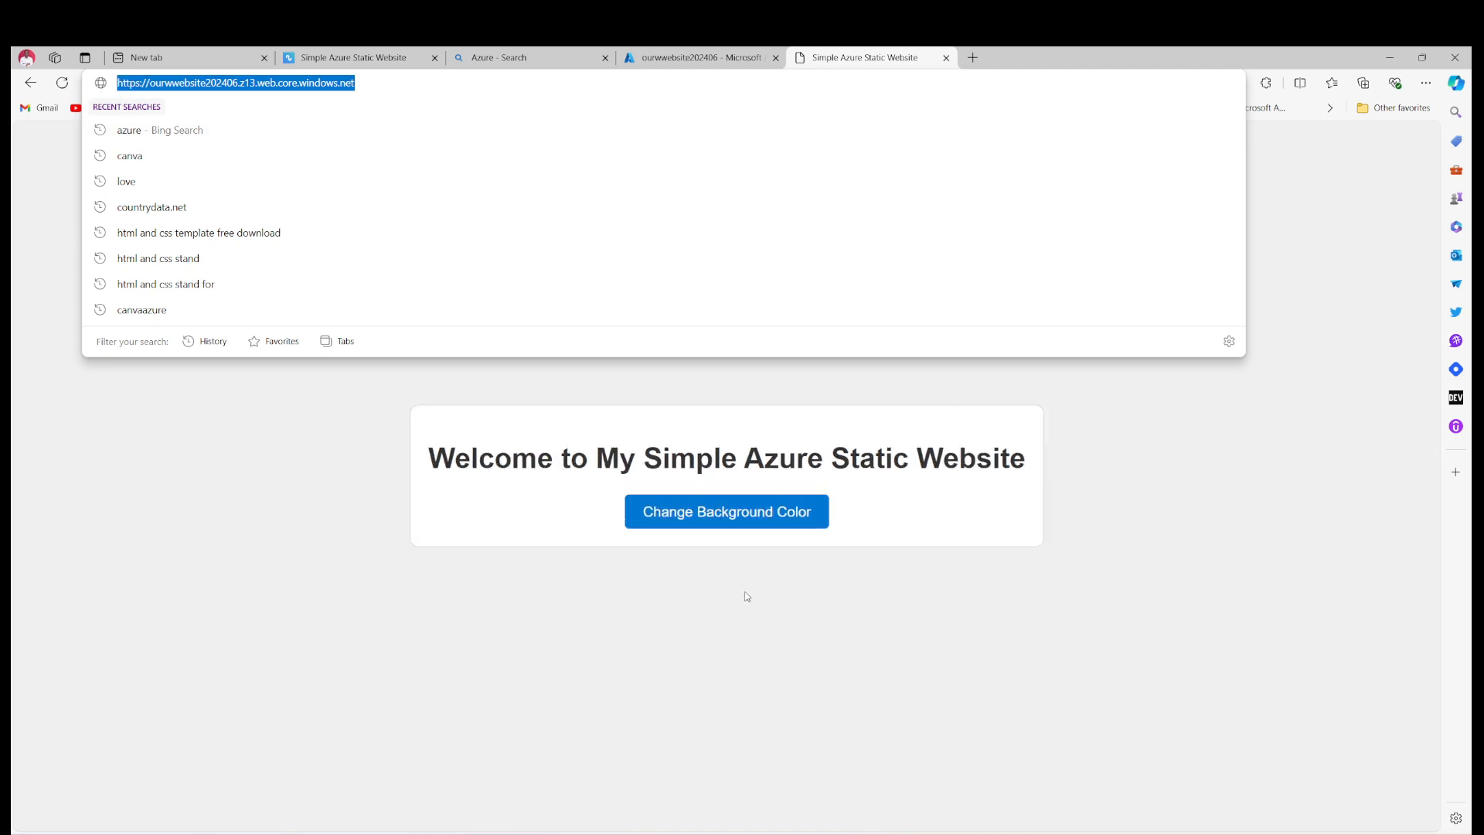
left_click(709, 607)
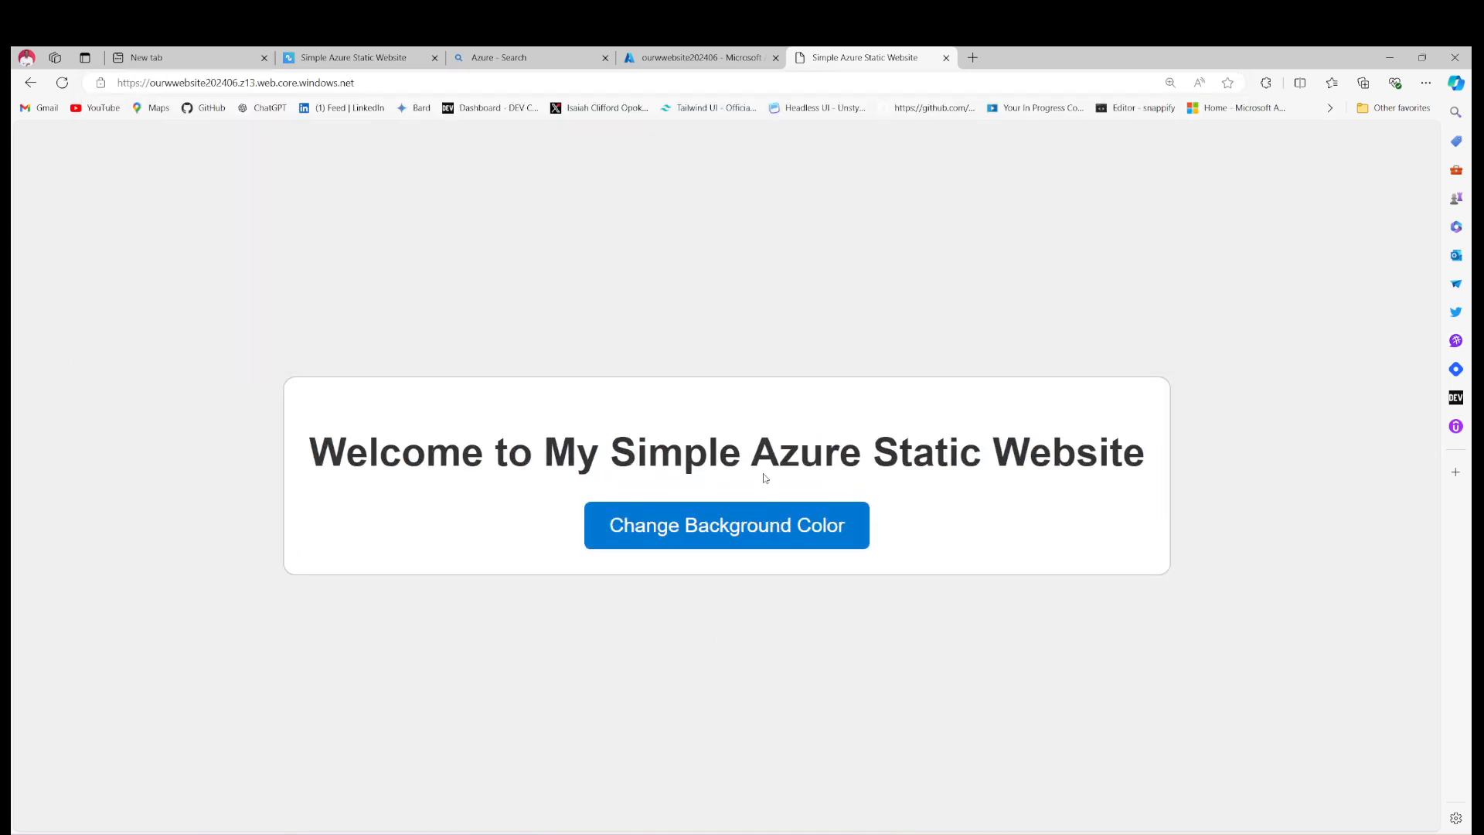
left_click(737, 545)
left_click(739, 545)
left_click(738, 548)
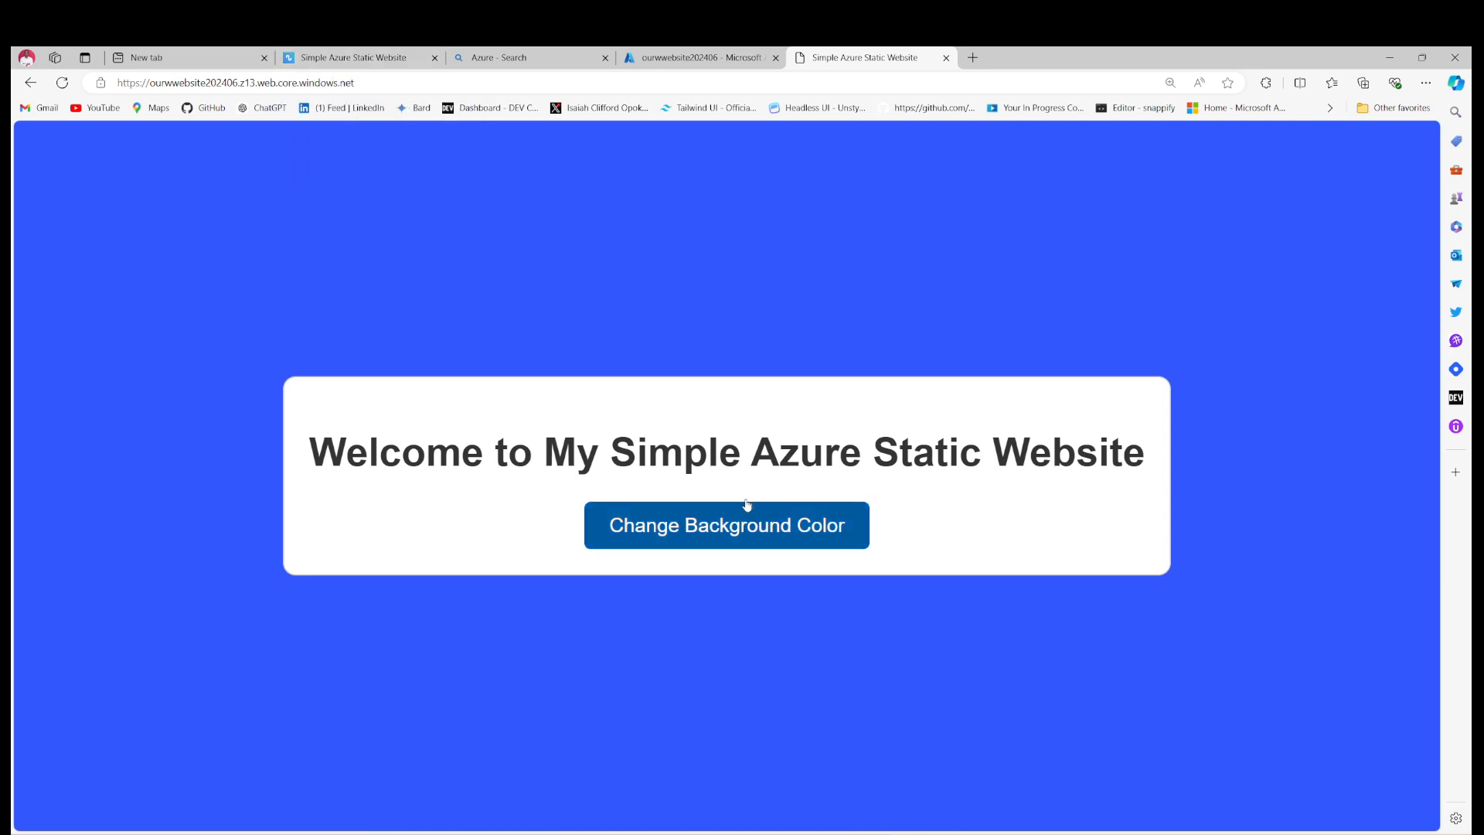
- Review the local site's address again and return to the hosted website for comparison
left_click(349, 58)
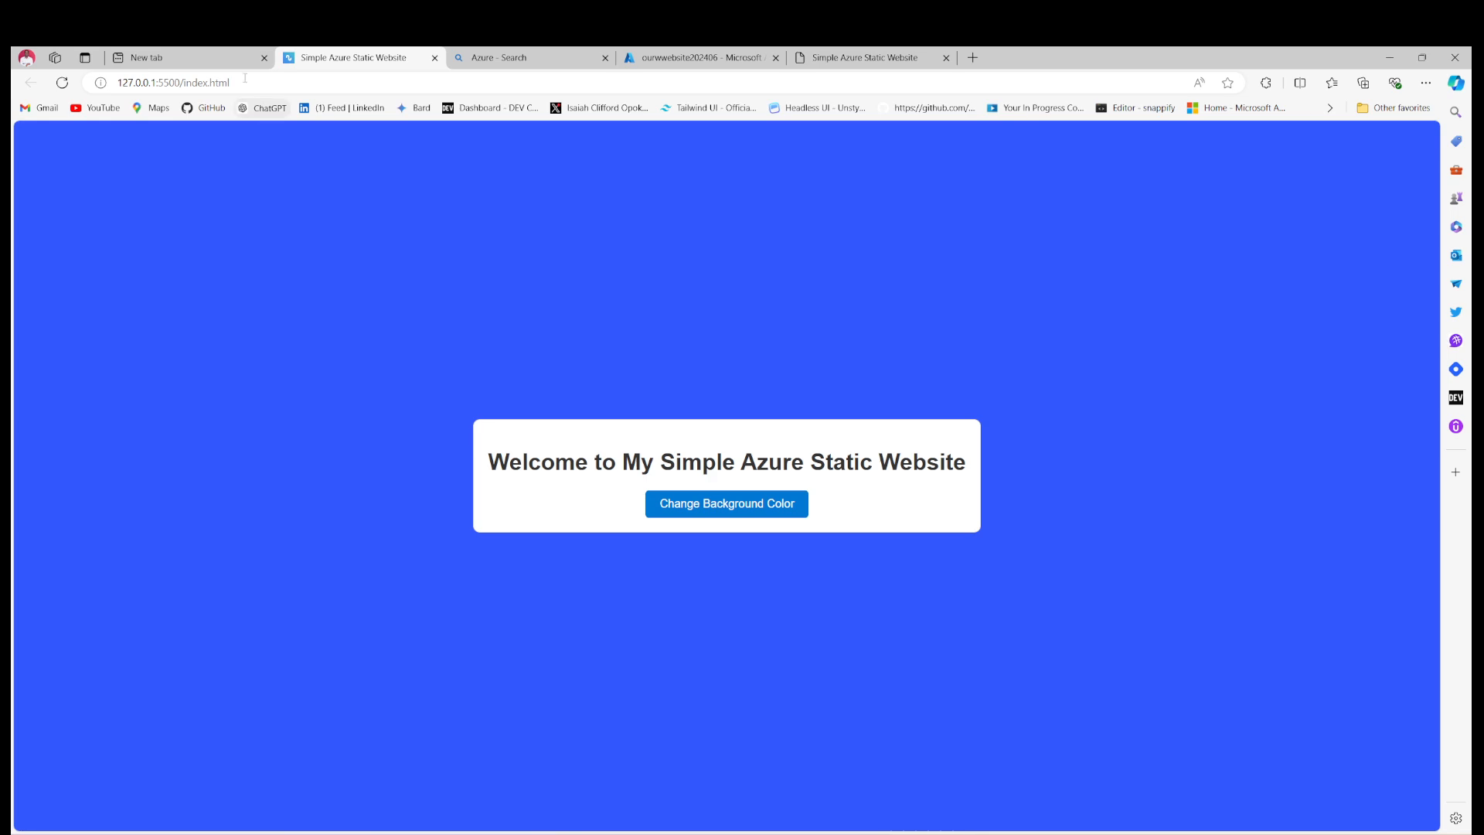
left_click_drag(261, 87, 116, 91)
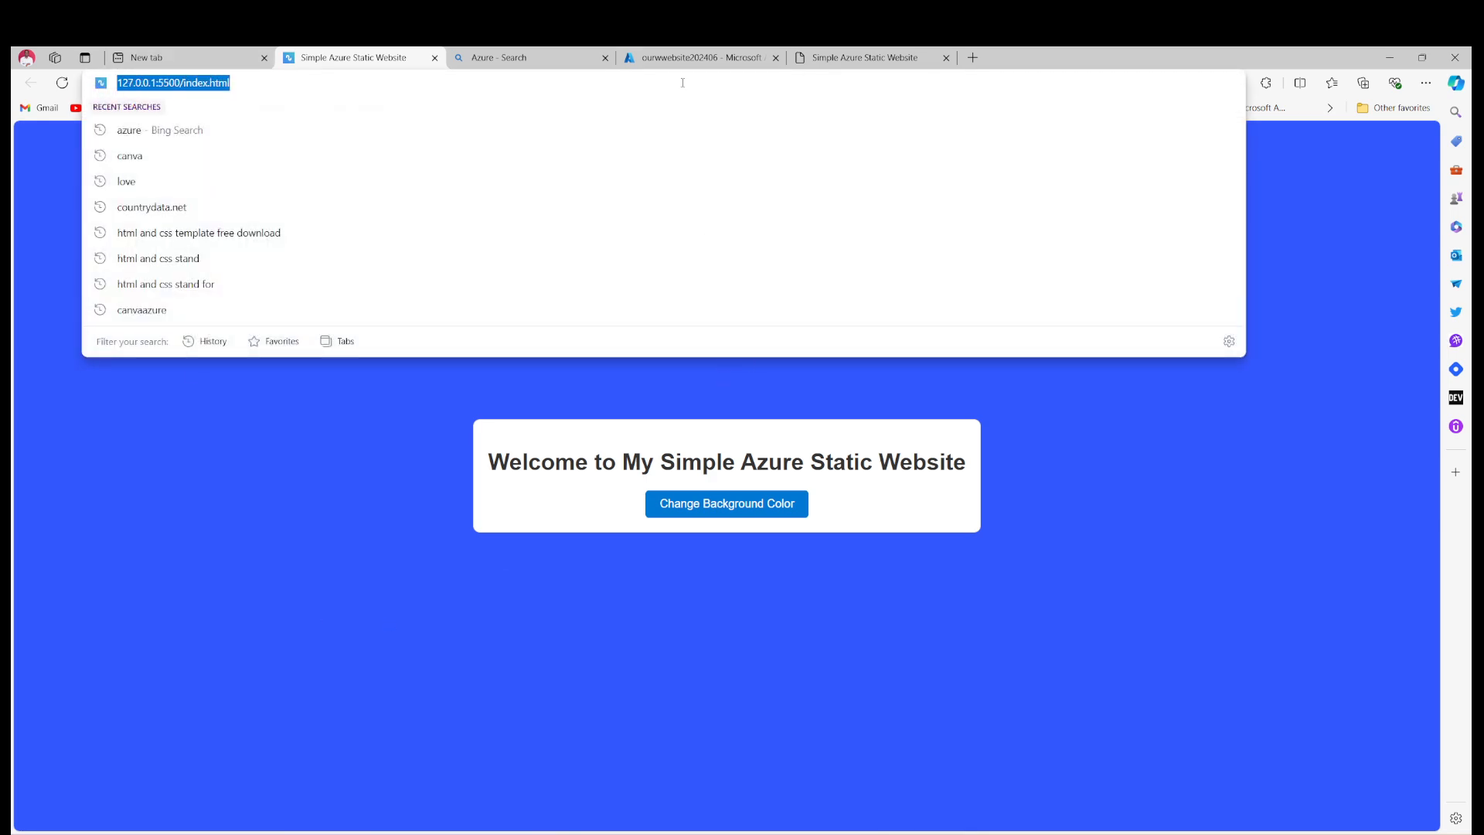
left_click(696, 57)
left_click(865, 57)
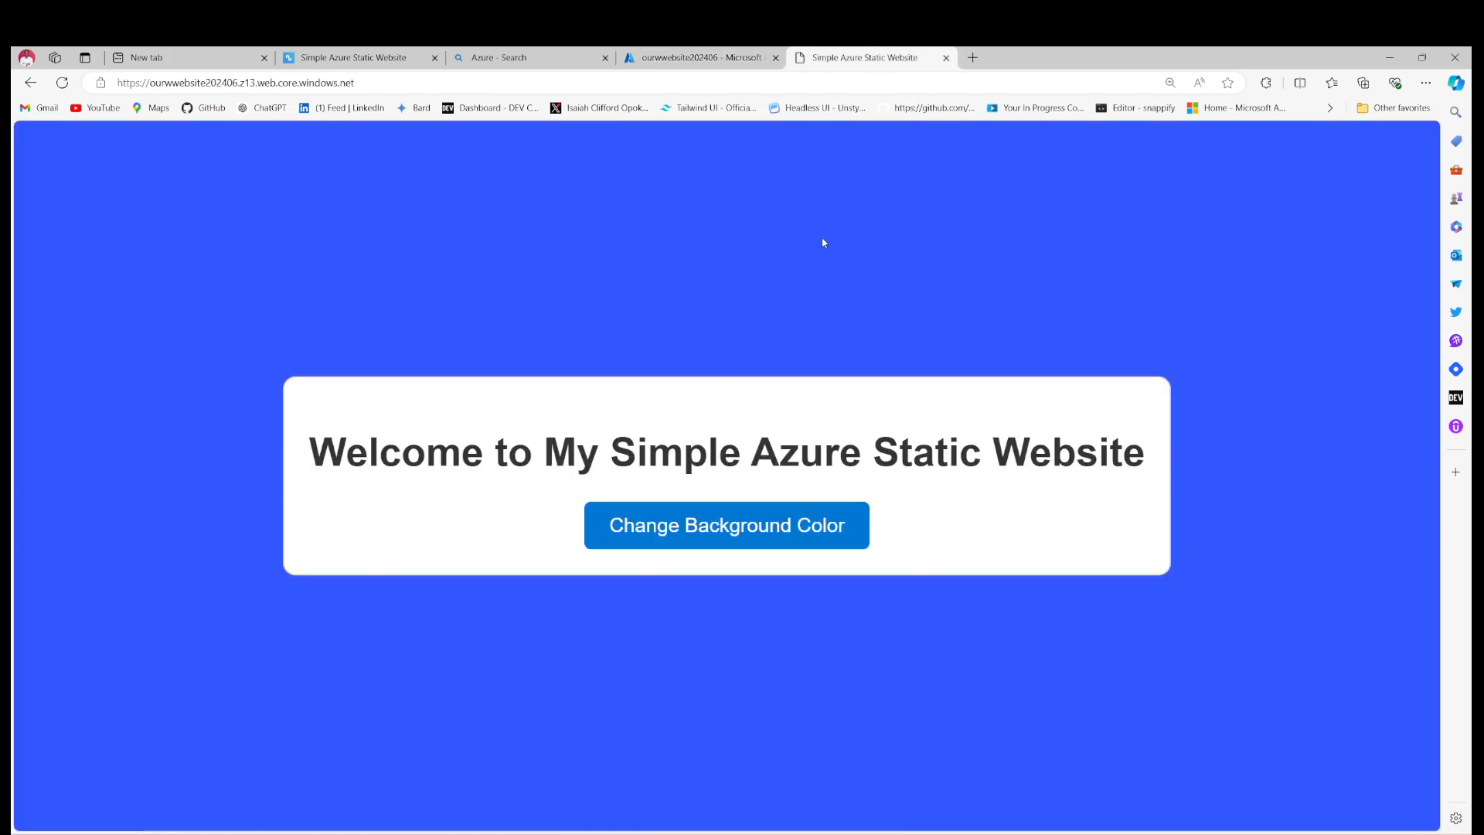